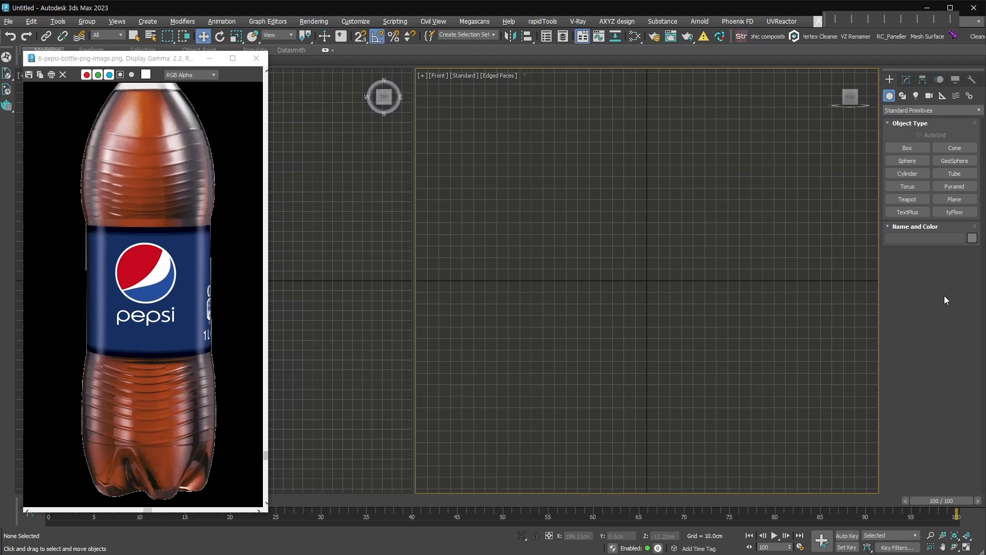
# - Draw a plane about 245 by 229 cm in the Front view and apply the Pepsi bottle reference image to it
pyautogui.click(948, 201)
pyautogui.moveTo(544, 112); pyautogui.dragTo(810, 396)
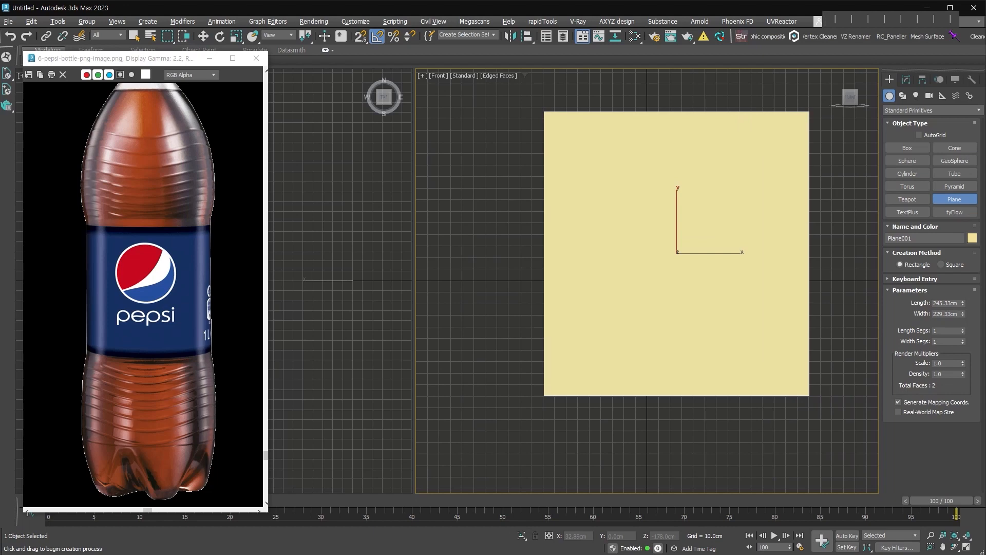
pyautogui.moveTo(529, 554); pyautogui.dragTo(677, 266)
pyautogui.scroll(5, 699, 255)
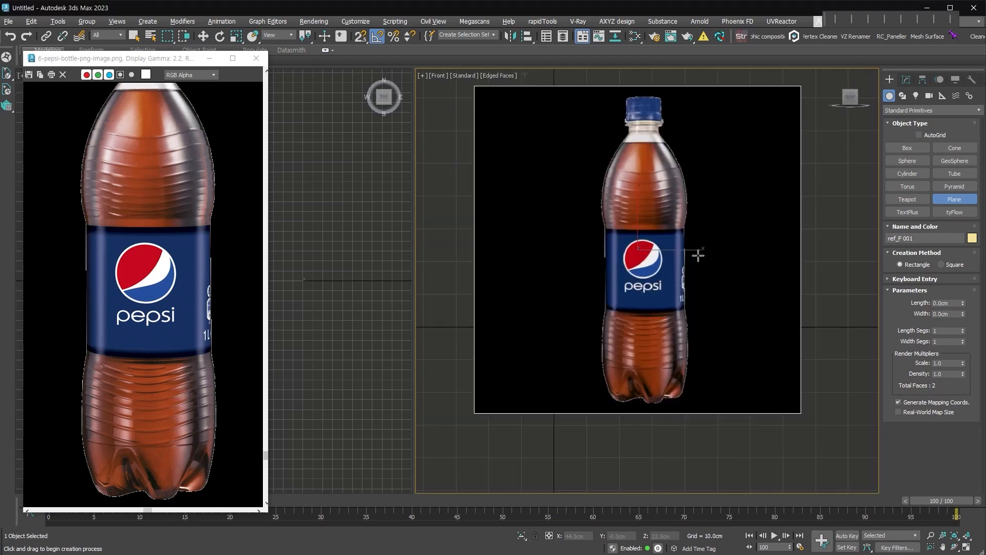
pyautogui.moveTo(697, 256); pyautogui.dragTo(705, 298, button='middle')
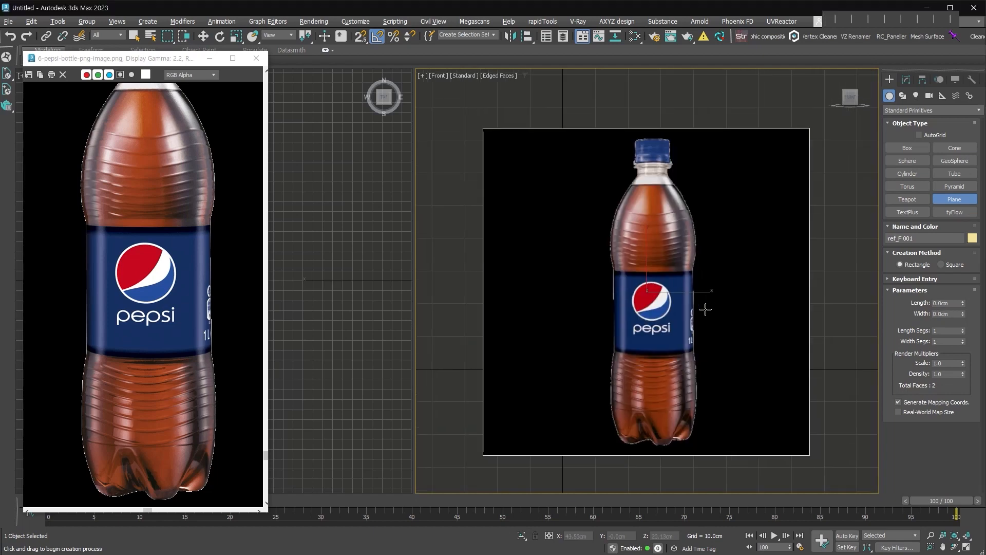
pyautogui.scroll(3, 673, 268)
pyautogui.press('w')
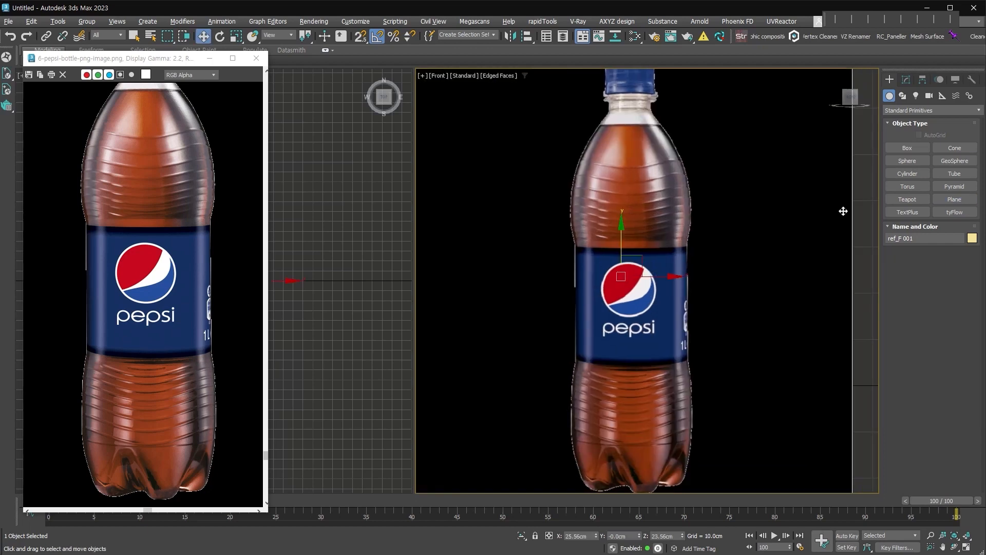
# - Draw a circular 8-sided NGon spline over the bottle's upper body, sized to match the body's width
pyautogui.click(907, 173)
pyautogui.click(903, 95)
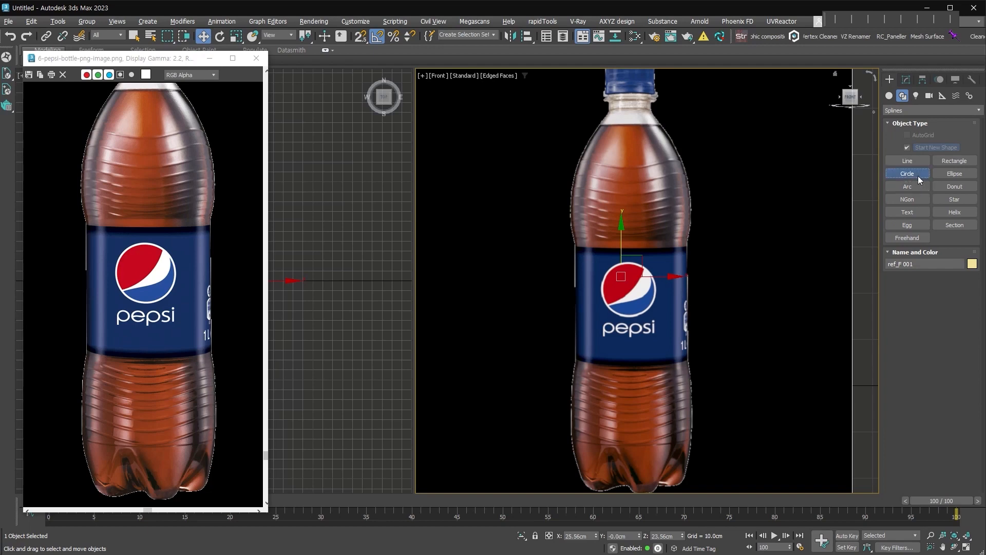
pyautogui.click(914, 174)
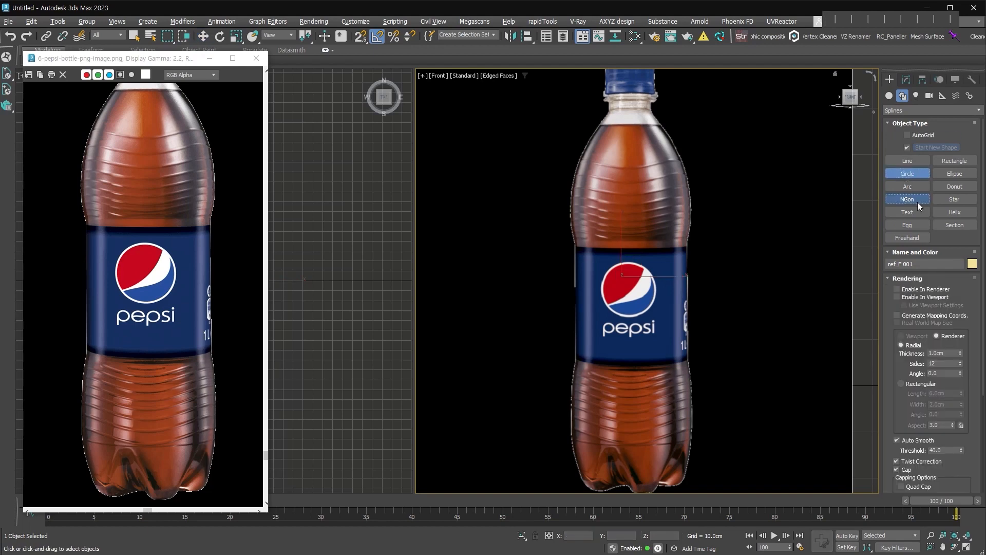
pyautogui.click(918, 202)
pyautogui.click(912, 174)
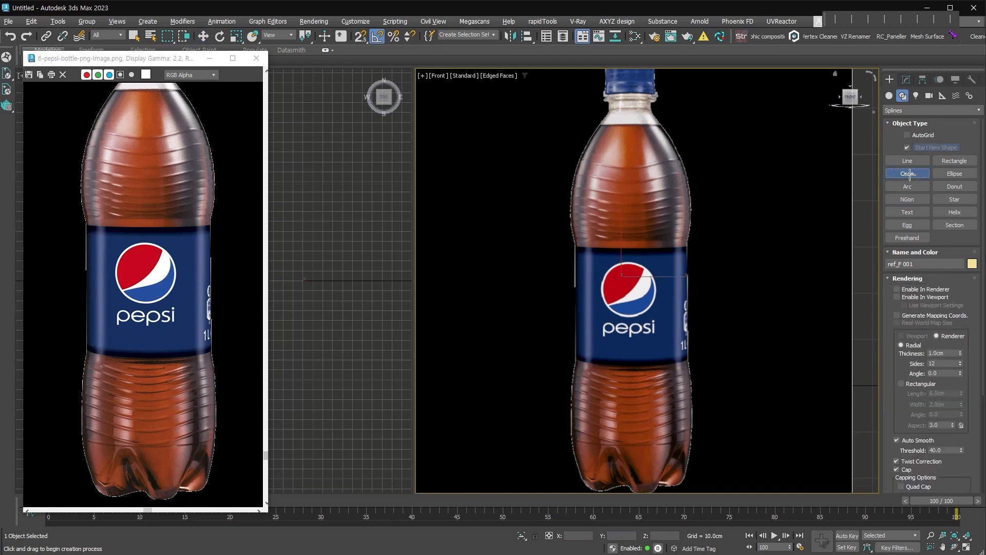
pyautogui.click(916, 204)
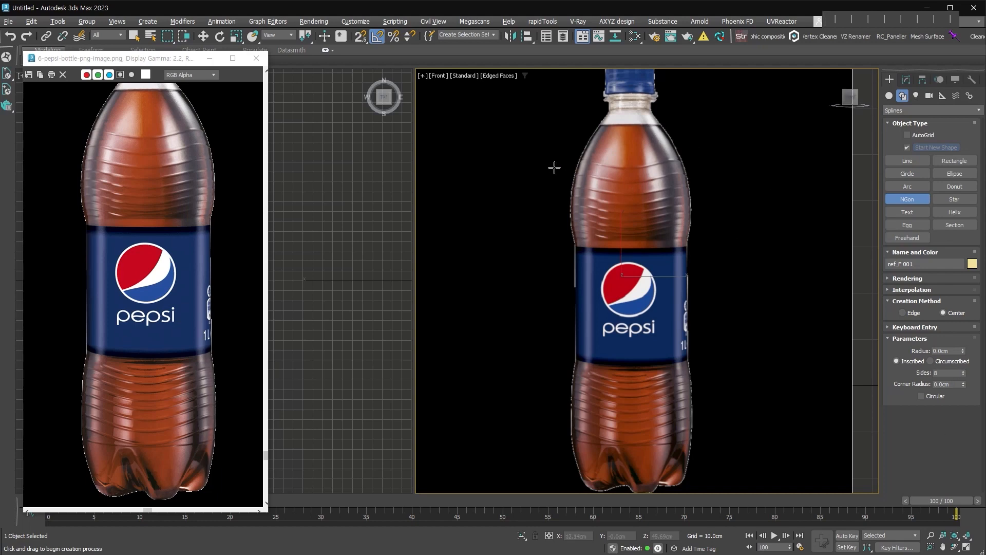
pyautogui.click(934, 396)
pyautogui.moveTo(628, 194); pyautogui.dragTo(628, 255)
pyautogui.scroll(4, 627, 256)
pyautogui.press('w')
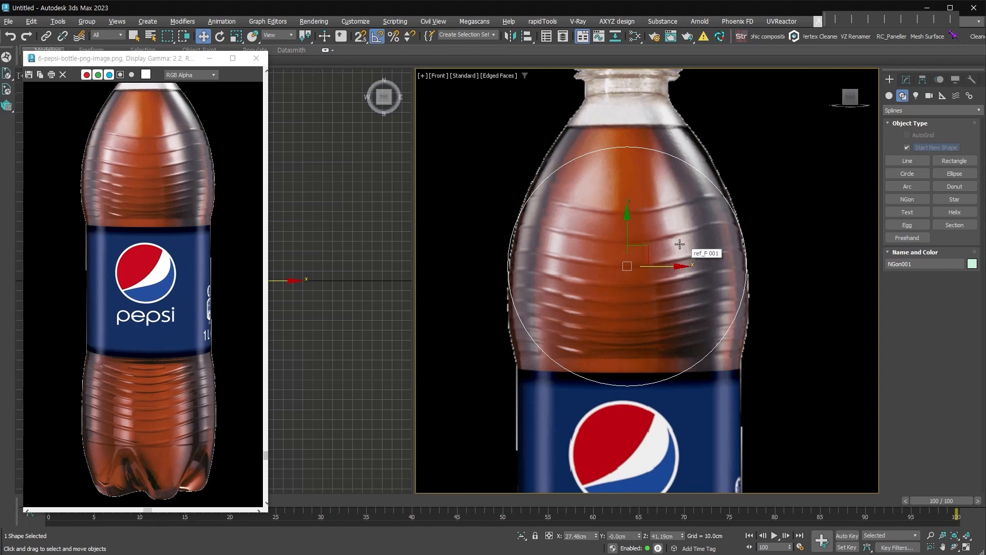
# - Rotate the circular NGon a quarter turn so it lies horizontally across the bottle's upper body
pyautogui.rightClick(629, 256)
pyautogui.click(718, 217)
pyautogui.click(378, 37)
pyautogui.moveTo(625, 282); pyautogui.dragTo(626, 234)
pyautogui.rightClick(624, 227)
pyautogui.click(636, 243)
# - Clone the NGon straight down as an independent copy onto the ribbed section below the label
pyautogui.scroll(-2, 649, 241)
pyautogui.moveTo(660, 238); pyautogui.dragTo(657, 166, button='middle')
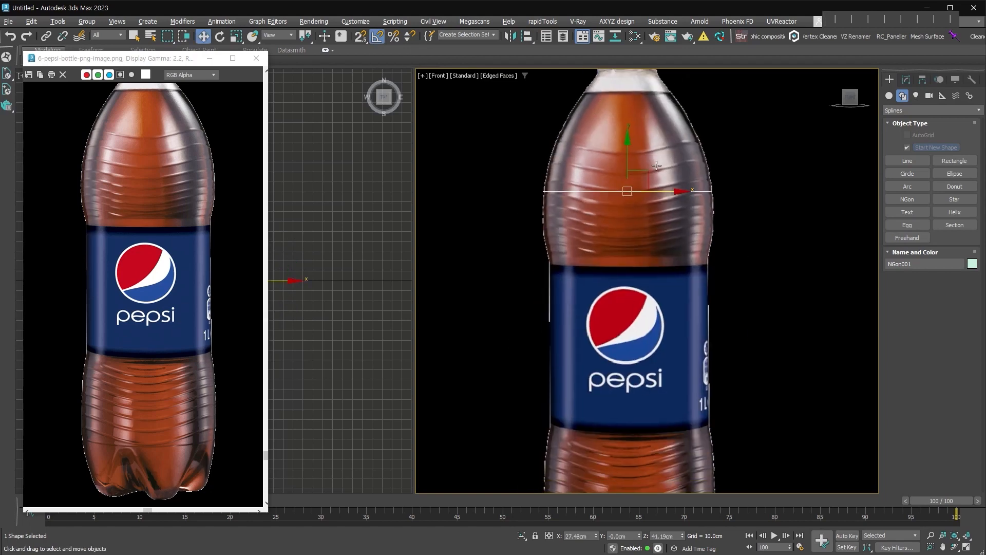
pyautogui.scroll(-2, 659, 280)
pyautogui.moveTo(640, 125)
pyautogui.keyDown('shift'); pyautogui.mouseDown()
pyautogui.moveTo(640, 336)
pyautogui.moveTo(641, 320)
pyautogui.mouseUp(); pyautogui.keyUp('shift')
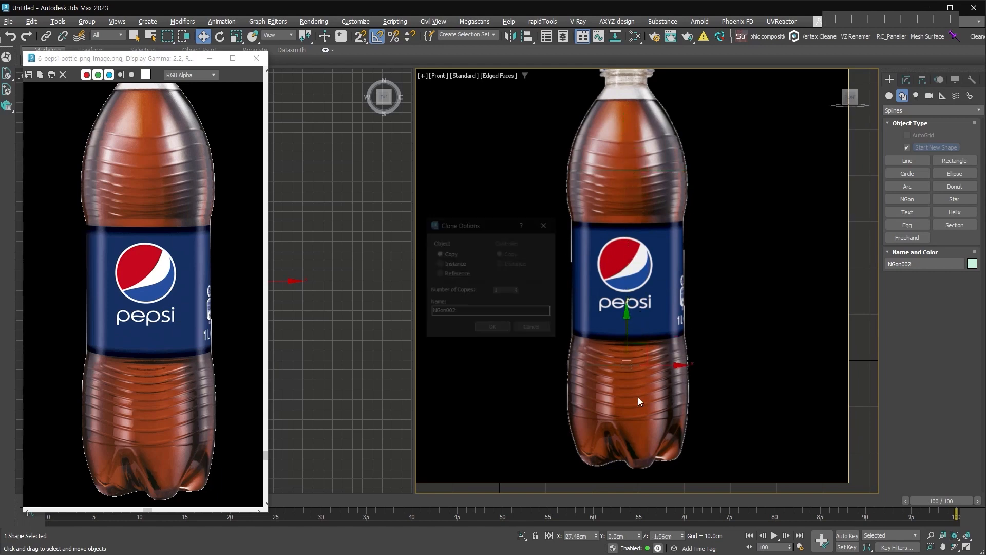
pyautogui.click(494, 328)
# - Raise all vertices of the upper spline except the front and back centre ones to start a wave shape
pyautogui.scroll(5, 646, 156)
pyautogui.moveTo(646, 156); pyautogui.dragTo(689, 227, button='middle')
pyautogui.click(619, 267)
pyautogui.moveTo(605, 237); pyautogui.dragTo(610, 262, button='middle')
pyautogui.press('1')
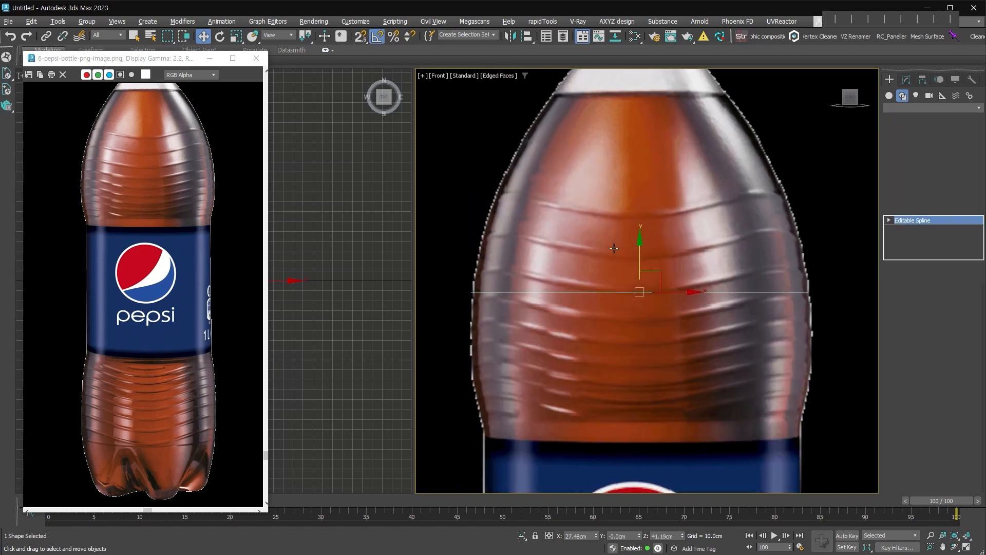
pyautogui.click(919, 368)
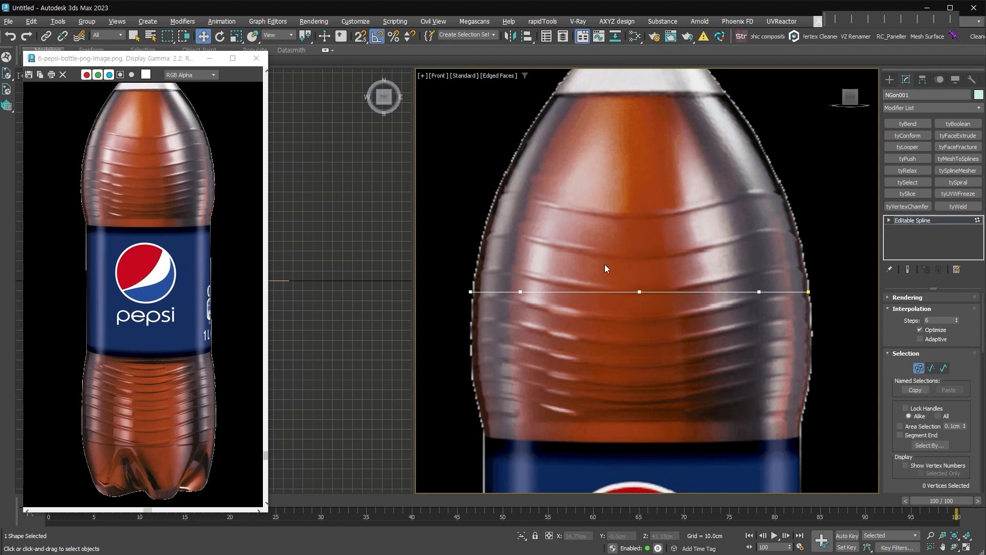
pyautogui.moveTo(467, 274); pyautogui.dragTo(543, 311)
pyautogui.keyDown('ctrl'); pyautogui.moveTo(723, 249); pyautogui.dragTo(887, 339); pyautogui.keyUp('ctrl')
pyautogui.moveTo(762, 255); pyautogui.dragTo(761, 238)
# - Refine the wave by raising the intermediate vertices slightly and placing the two side vertices a little below them
pyautogui.moveTo(791, 317); pyautogui.dragTo(868, 252)
pyautogui.keyDown('ctrl'); pyautogui.moveTo(495, 240); pyautogui.dragTo(453, 319); pyautogui.keyUp('ctrl')
pyautogui.moveTo(811, 238); pyautogui.dragTo(740, 298)
pyautogui.keyDown('ctrl'); pyautogui.moveTo(545, 252); pyautogui.dragTo(499, 298); pyautogui.keyUp('ctrl')
pyautogui.moveTo(761, 236); pyautogui.dragTo(760, 234)
pyautogui.moveTo(832, 257); pyautogui.dragTo(791, 313)
pyautogui.keyDown('ctrl'); pyautogui.moveTo(497, 309); pyautogui.dragTo(474, 237); pyautogui.keyUp('ctrl')
pyautogui.click(532, 403)
pyautogui.moveTo(837, 257); pyautogui.dragTo(803, 313)
pyautogui.click(609, 279)
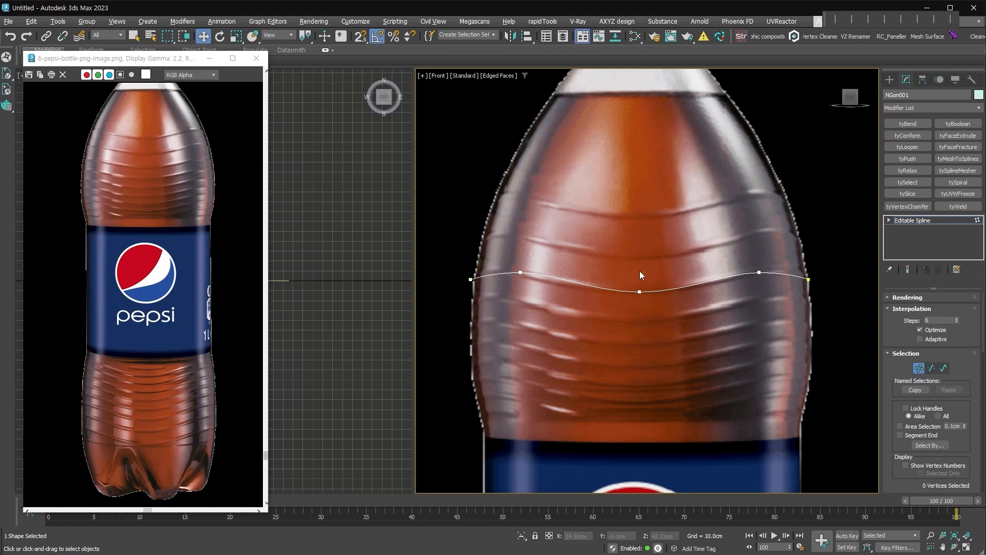
# - Change all vertices of the upper wavy spline to Smooth and check its roundness from the top
pyautogui.moveTo(876, 323); pyautogui.dragTo(430, 188)
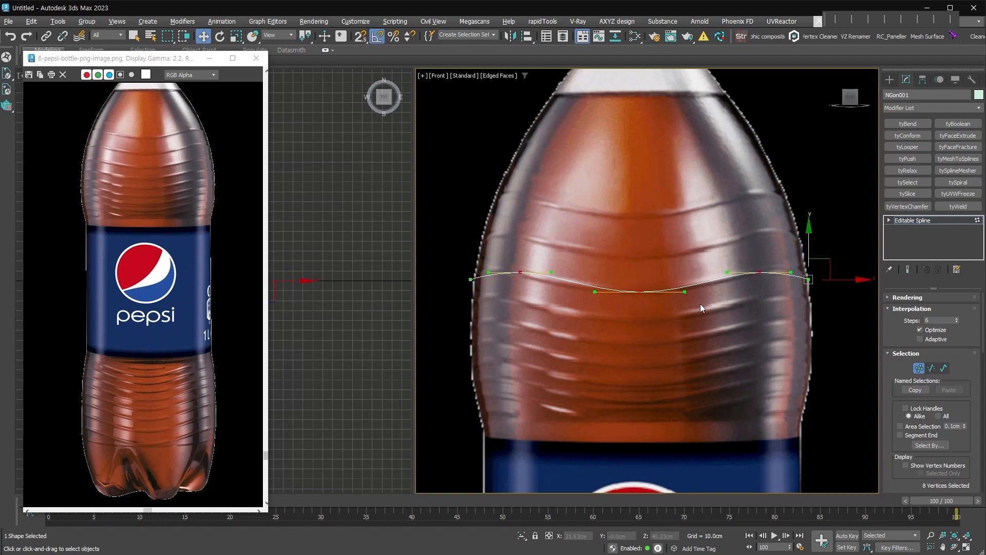
pyautogui.keyDown('alt'); pyautogui.moveTo(668, 281); pyautogui.dragTo(783, 236, button='middle'); pyautogui.keyUp('alt')
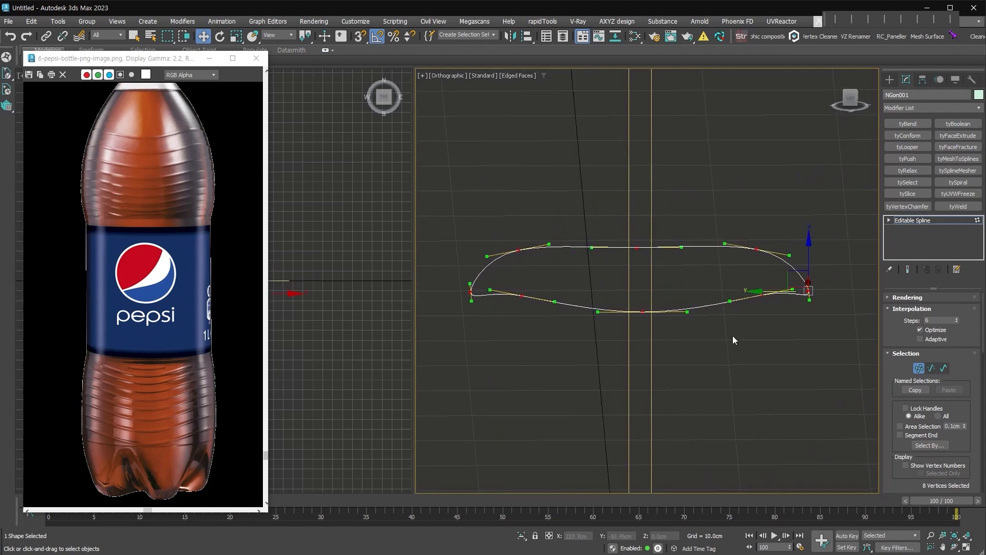
pyautogui.press('f')
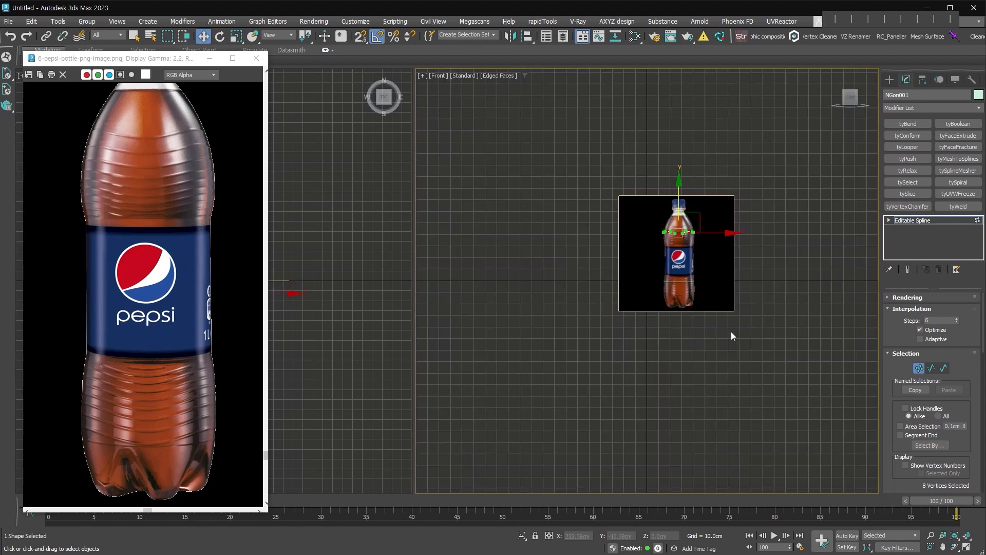
pyautogui.scroll(10, 685, 244)
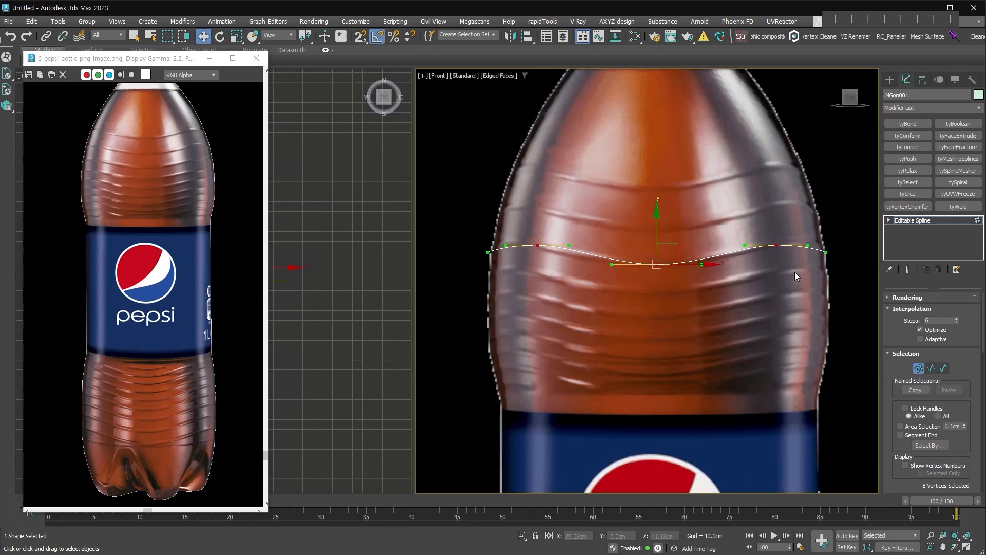
pyautogui.rightClick(659, 264)
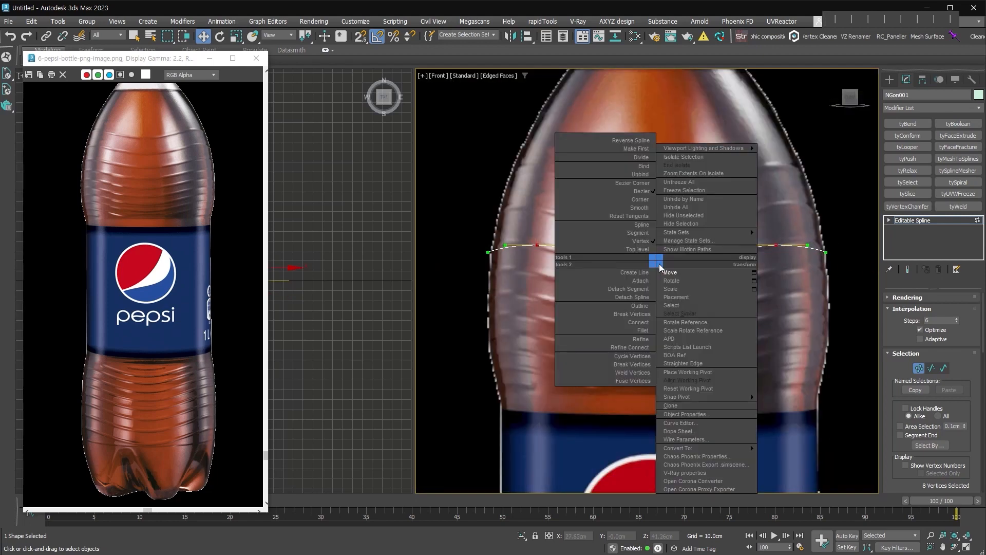
pyautogui.click(640, 209)
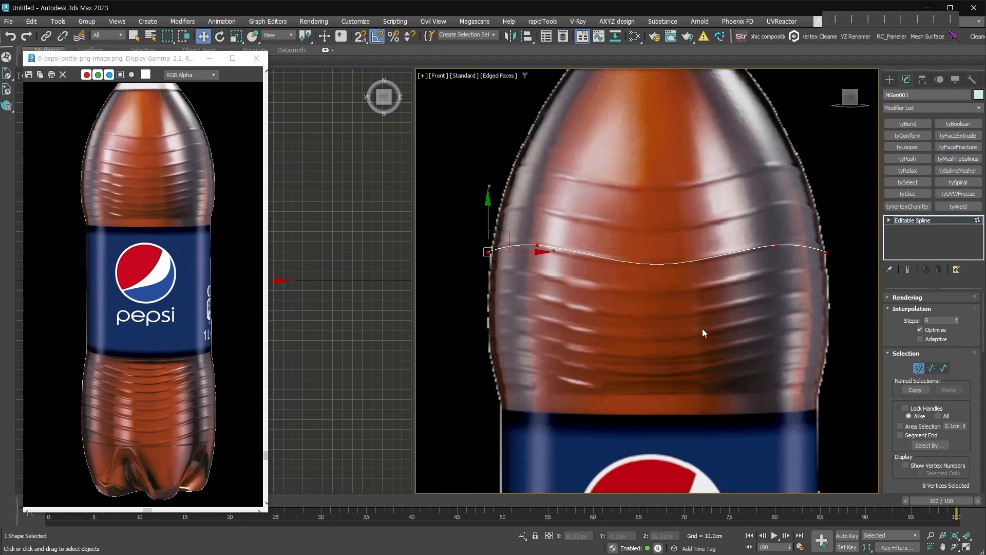
pyautogui.press('t')
pyautogui.press('z')
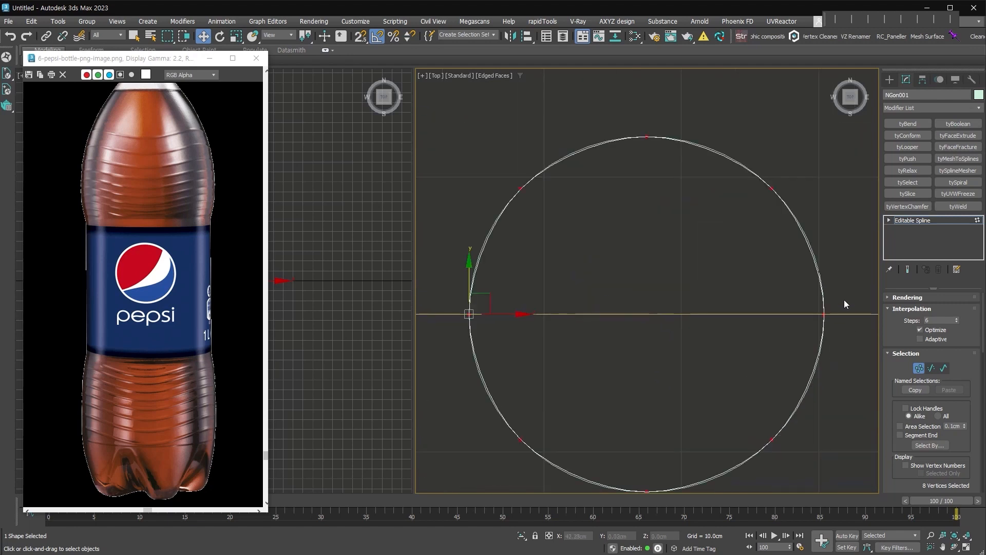
pyautogui.scroll(3, 707, 147)
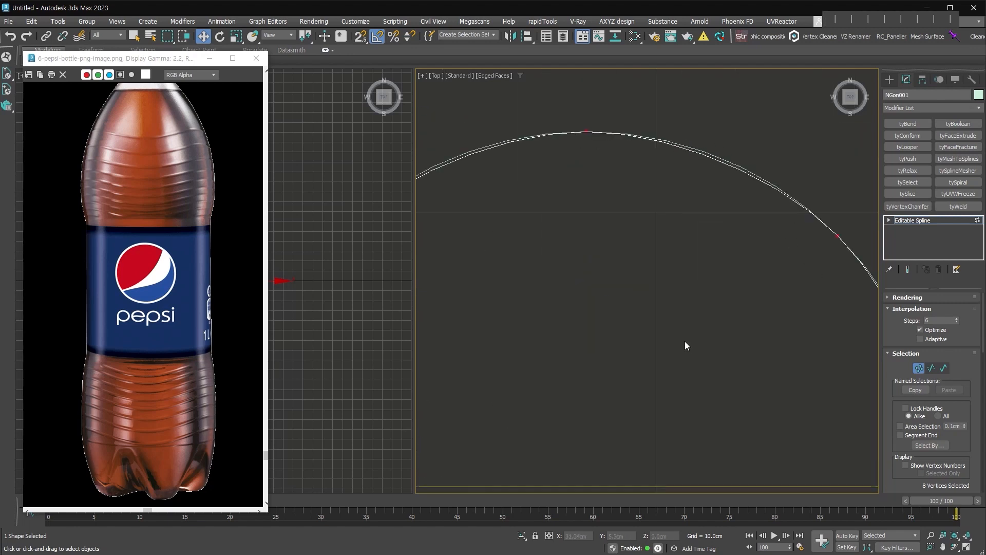
pyautogui.press('f')
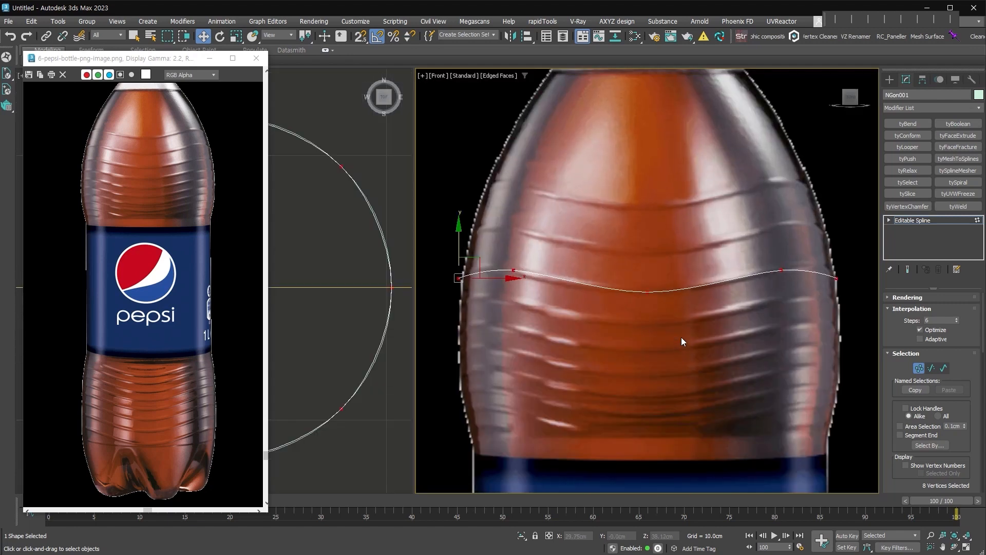
pyautogui.click(919, 368)
# - Extrude the wavy upper spline by 25 cm into a capped tube
pyautogui.scroll(-2, 698, 385)
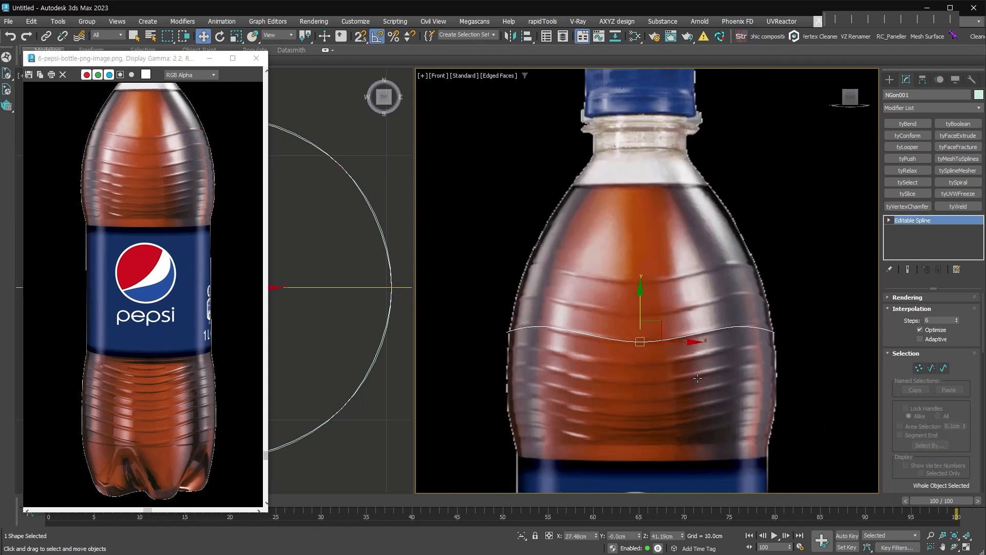
pyautogui.hotkey('shift', 'e')
pyautogui.moveTo(691, 297); pyautogui.dragTo(699, 364, button='middle')
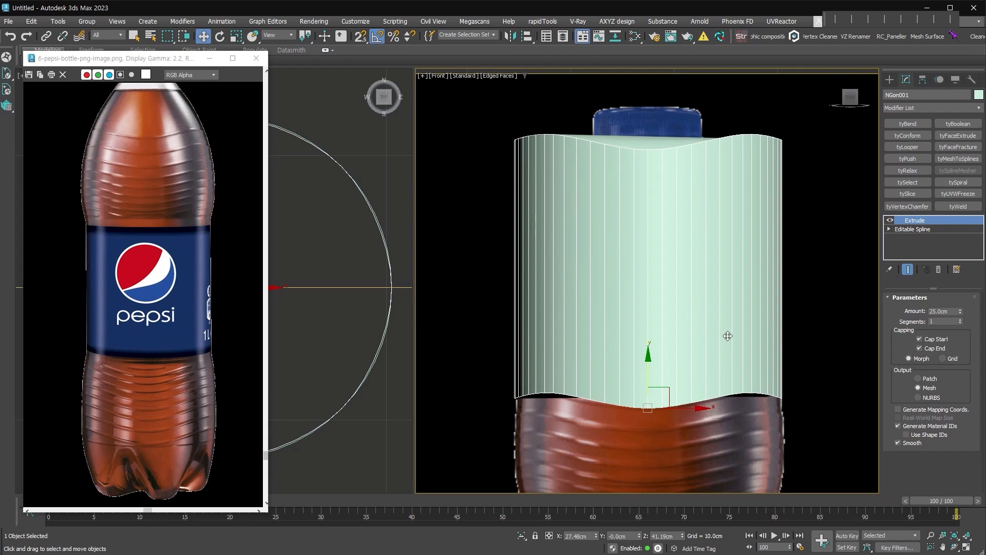
# - Set the interpolation steps of the base spline beneath the extrusion to 3
pyautogui.click(935, 230)
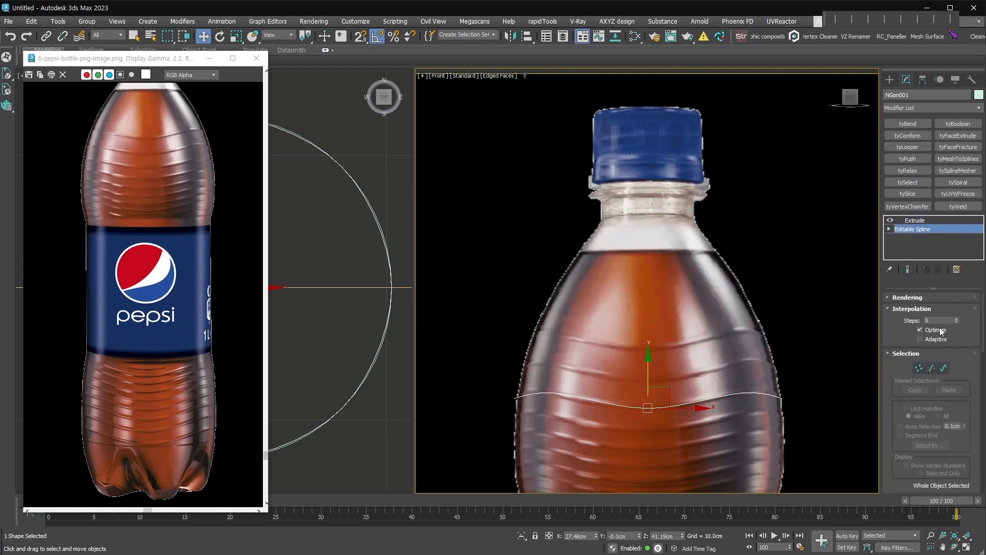
pyautogui.rightClick(957, 321)
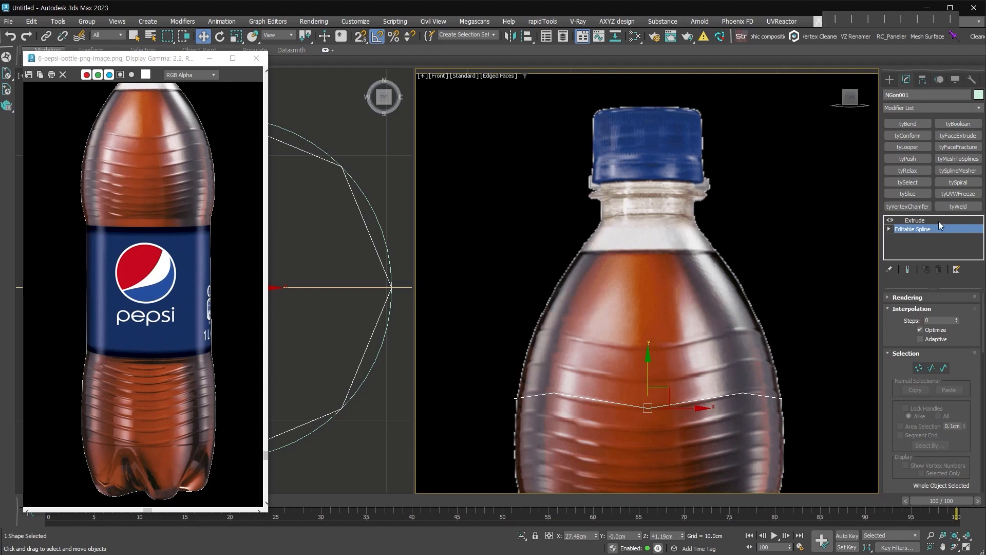
pyautogui.click(938, 221)
pyautogui.click(939, 230)
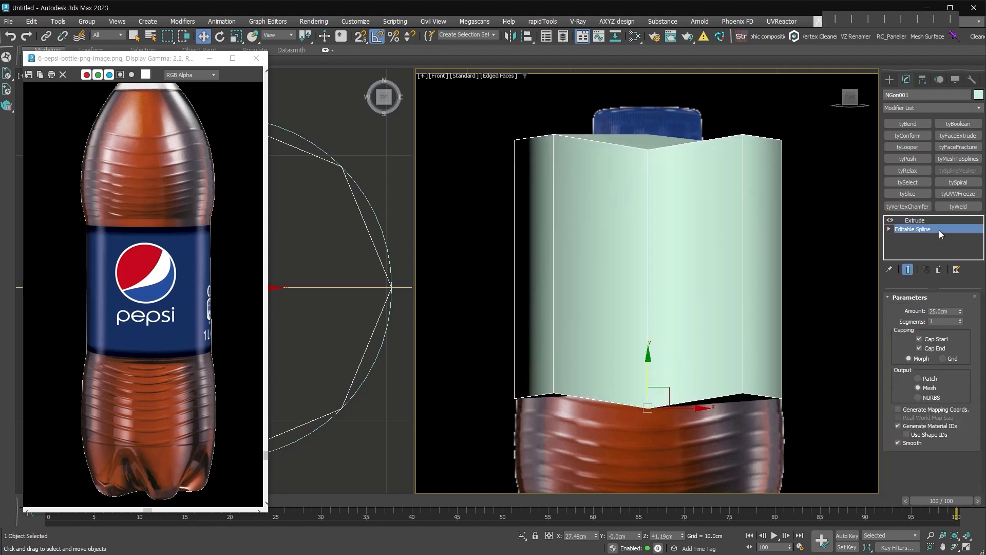
pyautogui.click(957, 318)
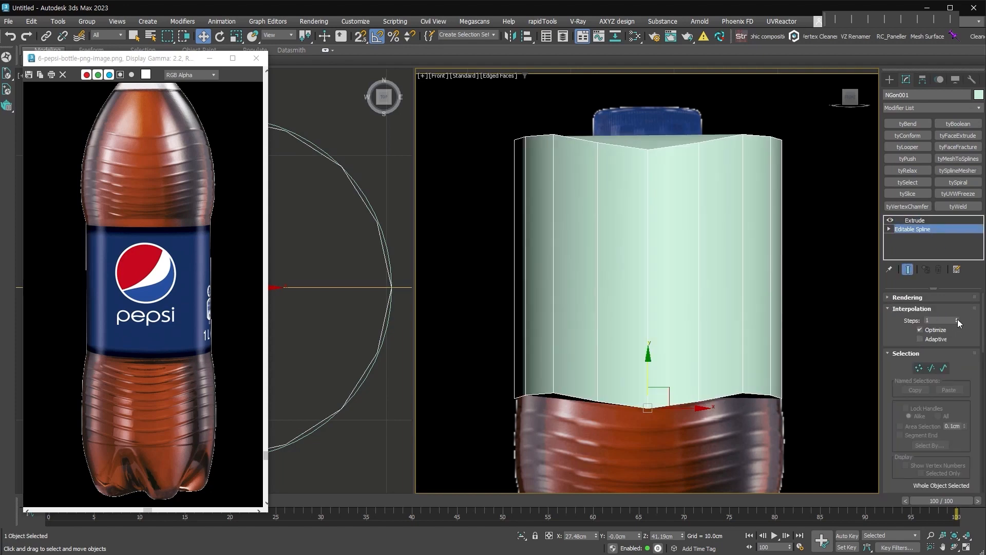
pyautogui.click(958, 319)
pyautogui.click(957, 319)
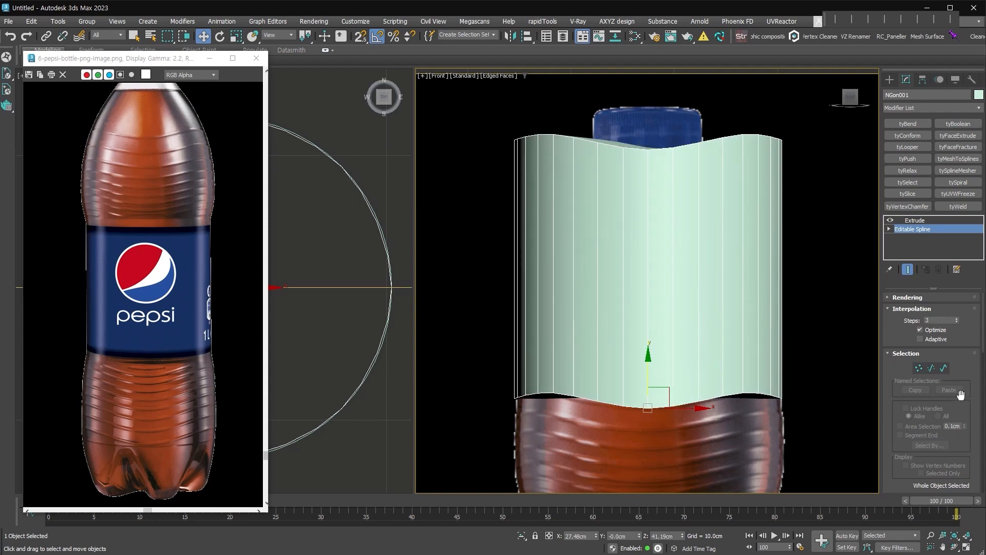
# - Turn off the start and end caps of the extrusion and display the mesh as see-through
pyautogui.click(951, 222)
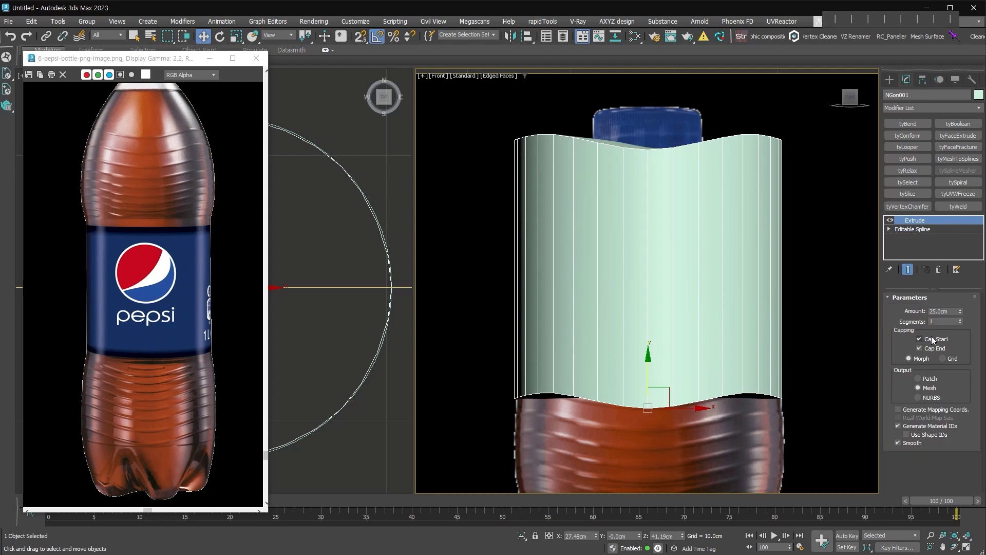
pyautogui.click(937, 340)
pyautogui.click(936, 349)
pyautogui.keyDown('alt'); pyautogui.moveTo(736, 295); pyautogui.dragTo(750, 335, button='middle'); pyautogui.keyUp('alt')
pyautogui.hotkey('alt', 'x')
# - Move the extruded tube down in the Front view until its wavy lower edge sits just above the label
pyautogui.press('f')
pyautogui.scroll(3, 731, 236)
pyautogui.scroll(-1, 719, 223)
pyautogui.moveTo(671, 248); pyautogui.dragTo(671, 256)
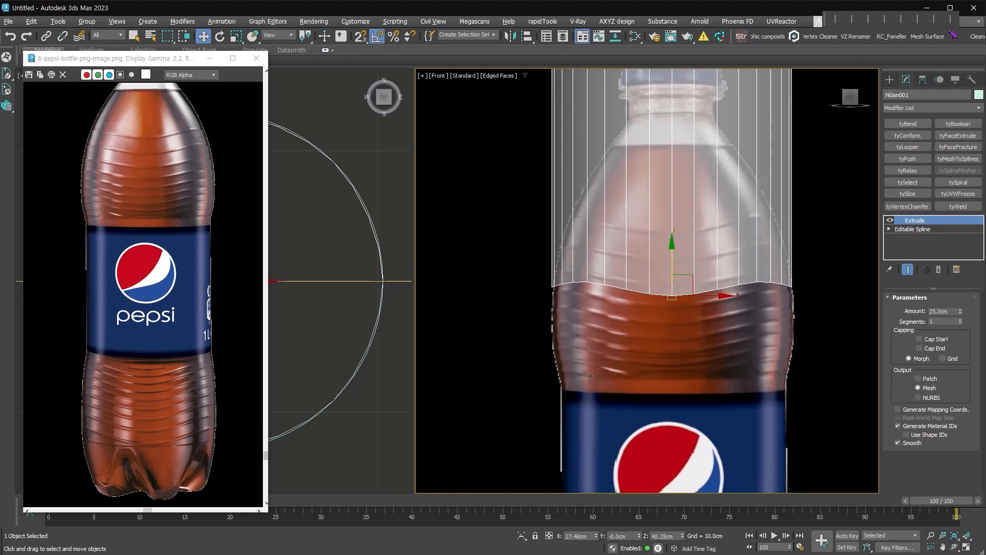
pyautogui.moveTo(673, 247); pyautogui.dragTo(672, 339)
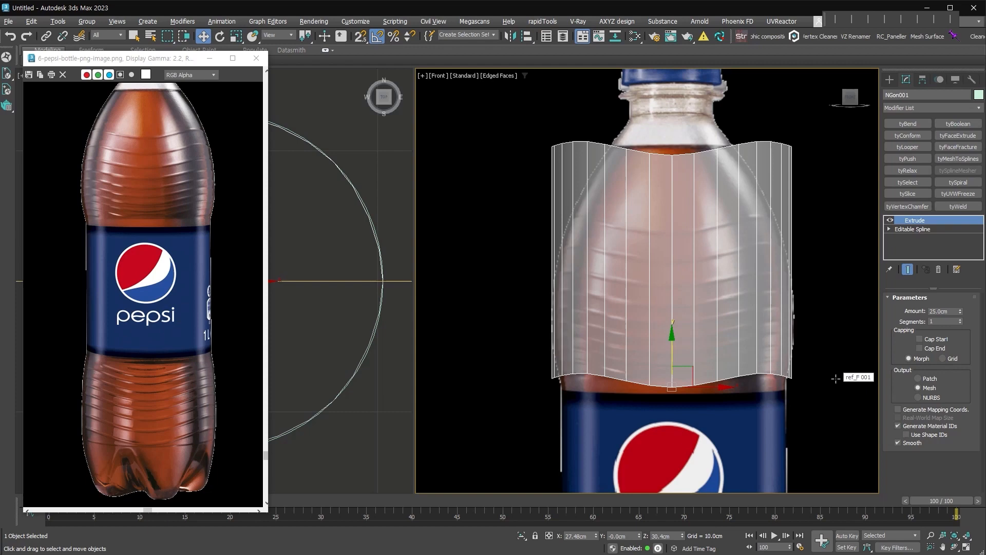
# - Convert the extruded tube to an Editable Poly and switch to border-level editing
pyautogui.hotkey('ctrl', 'e')
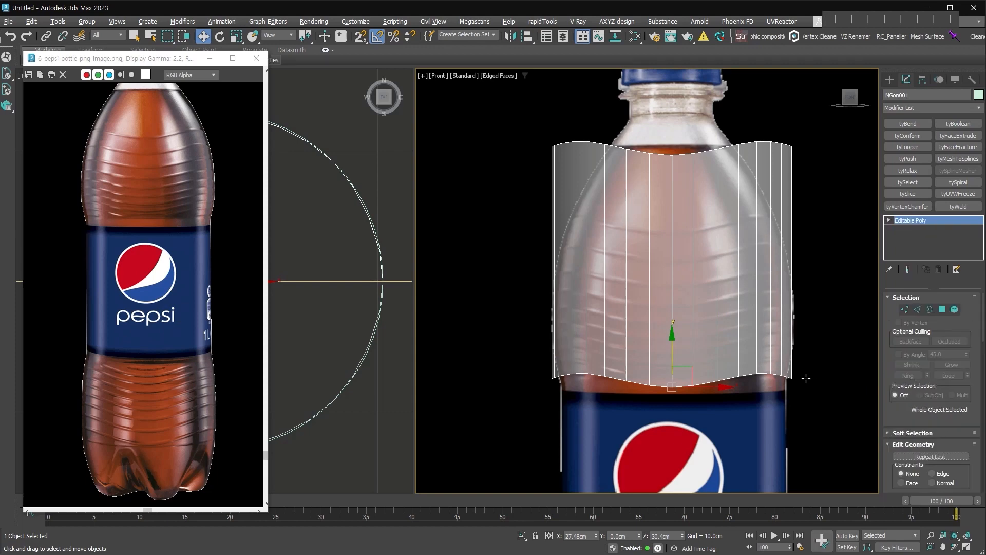
pyautogui.click(932, 311)
pyautogui.scroll(3, 354, 194)
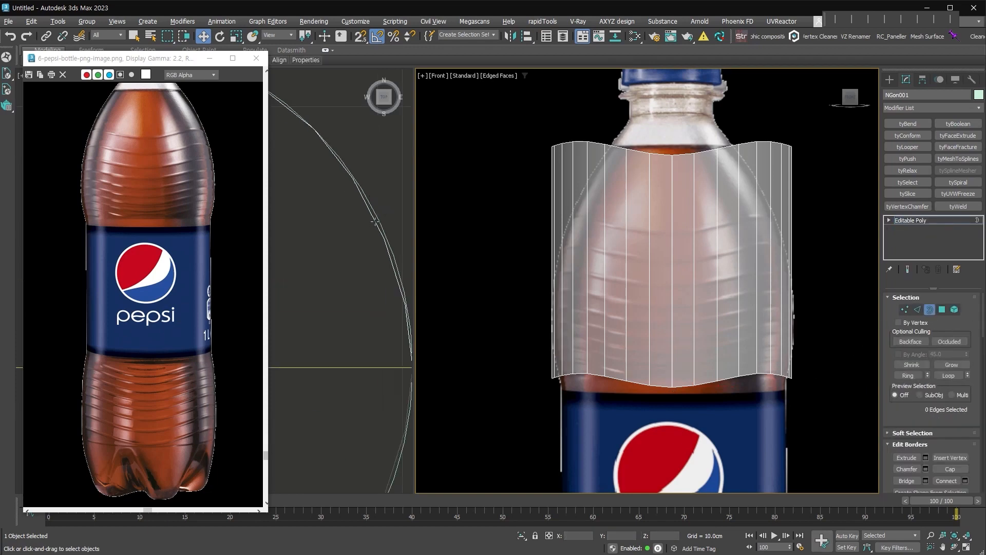
# - Try to round the tube's lower border, and the upper border as well, with a Spherify modifier at 100 percent
pyautogui.click(653, 386)
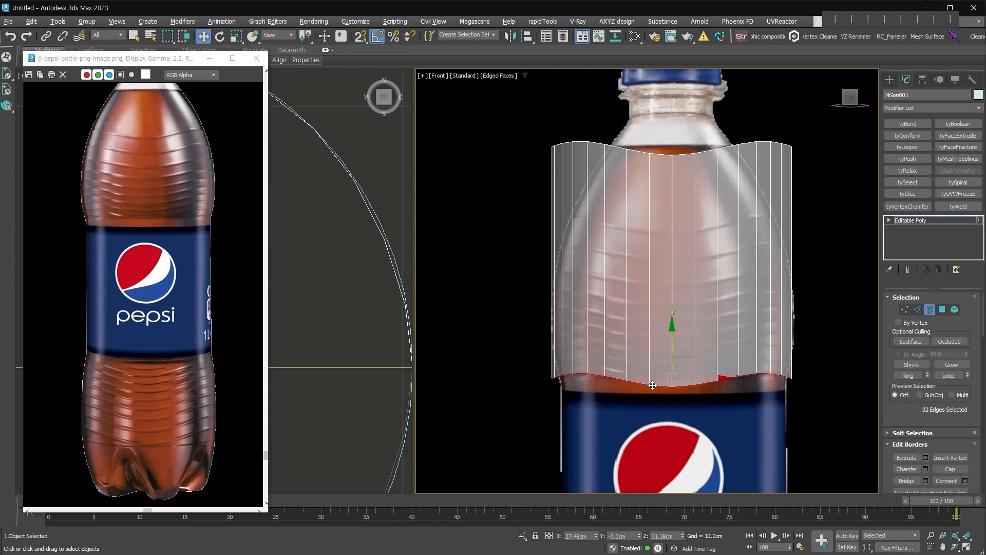
pyautogui.hotkey('shift', 's')
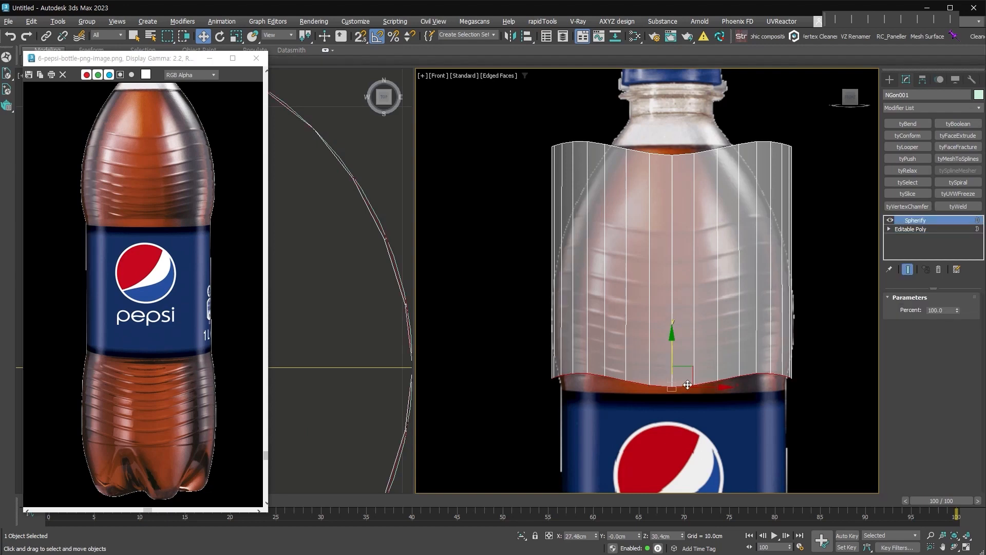
pyautogui.click(938, 269)
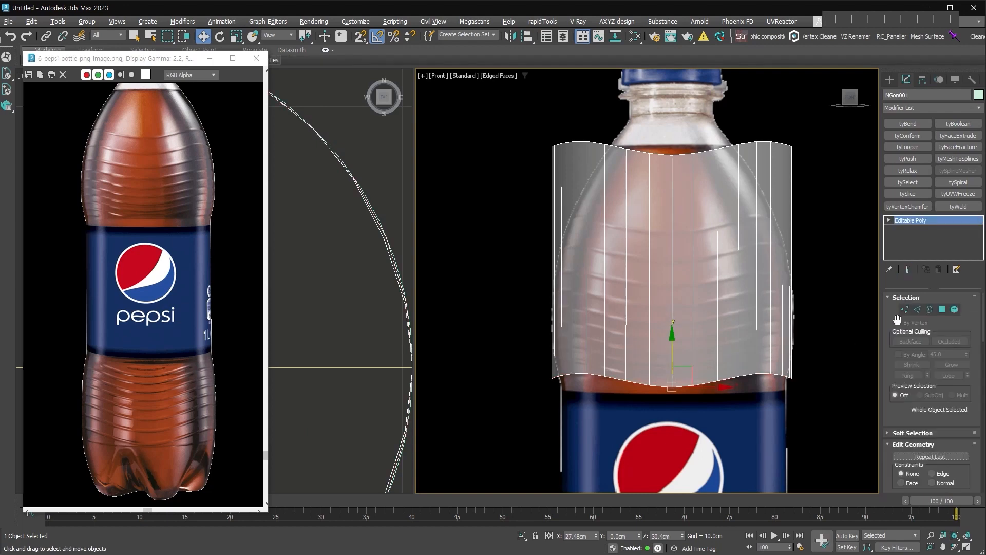
pyautogui.click(930, 309)
pyautogui.click(760, 141)
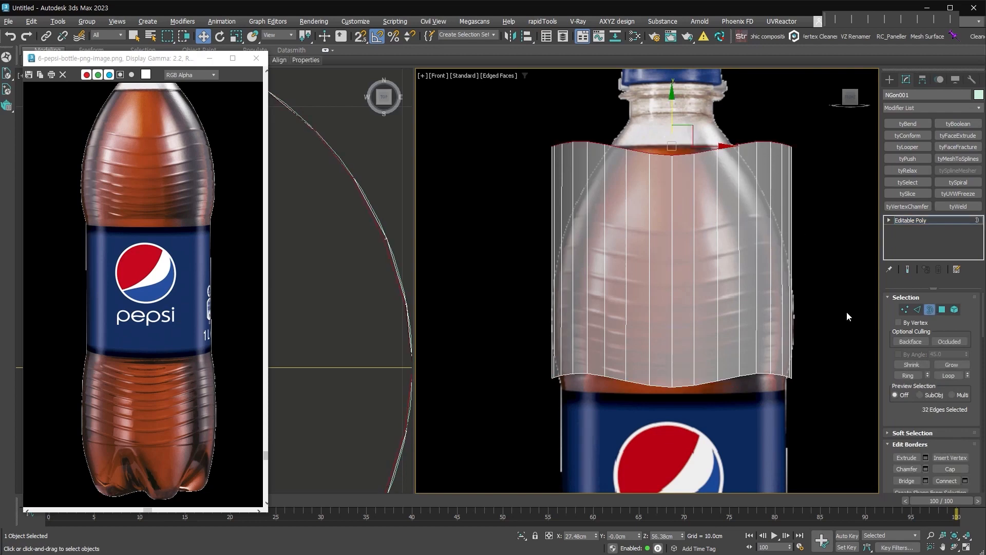
pyautogui.hotkey('ctrl', 'z')
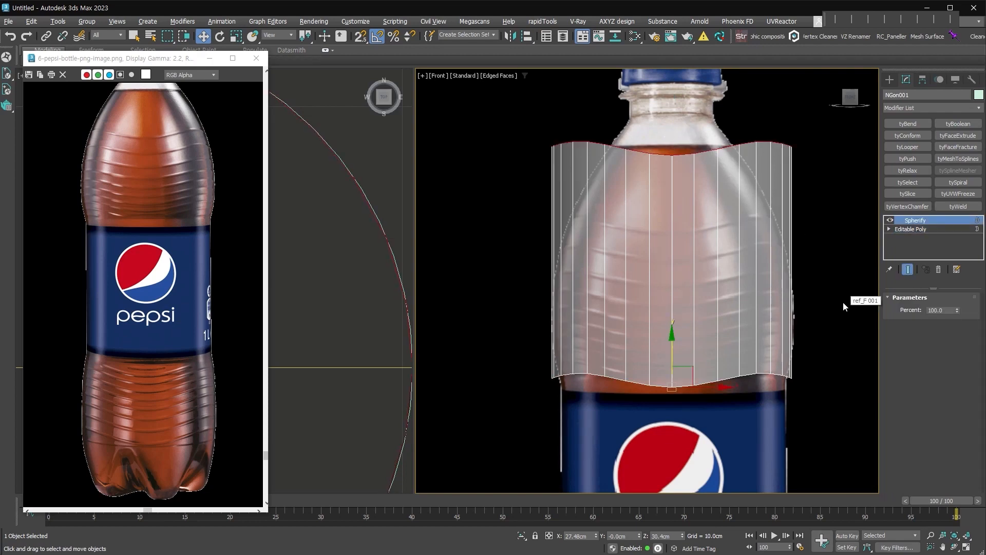
pyautogui.hotkey('ctrl', 'z')
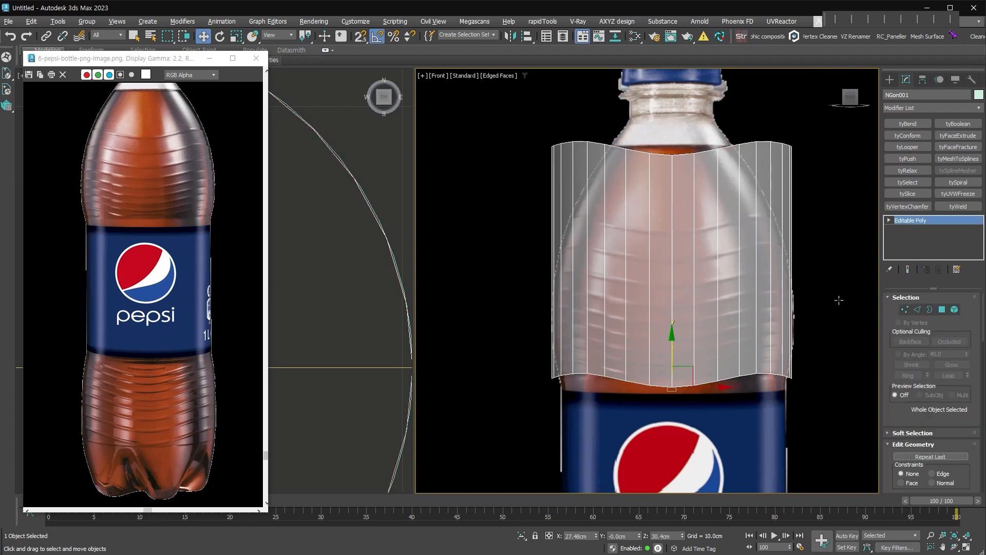
# - Lower the tube's upper wavy border to where the bottle's ribbing begins
pyautogui.click(930, 310)
pyautogui.moveTo(672, 110); pyautogui.dragTo(661, 188)
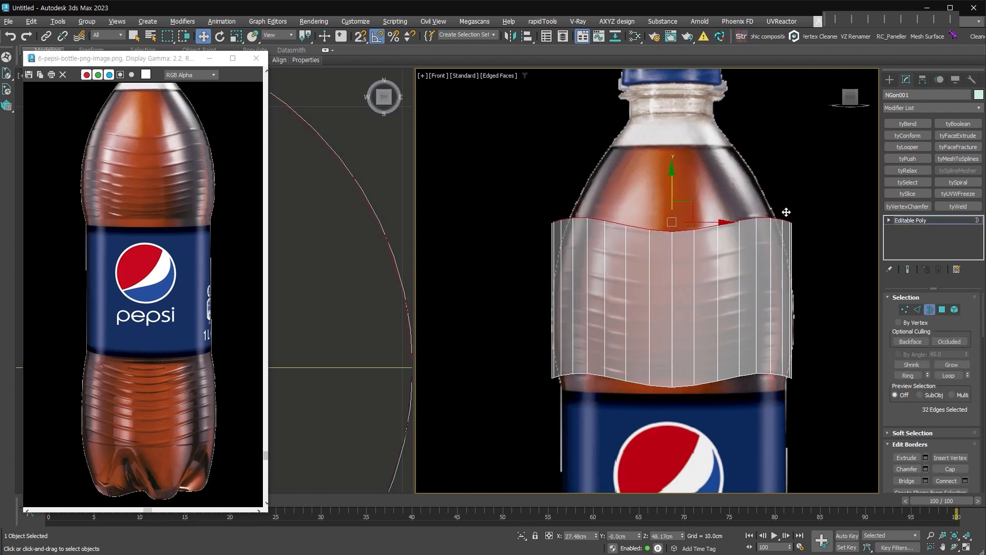
# - Extend the tube's lower border down to the upper edge of the label and make it planar along Z
pyautogui.click(561, 378)
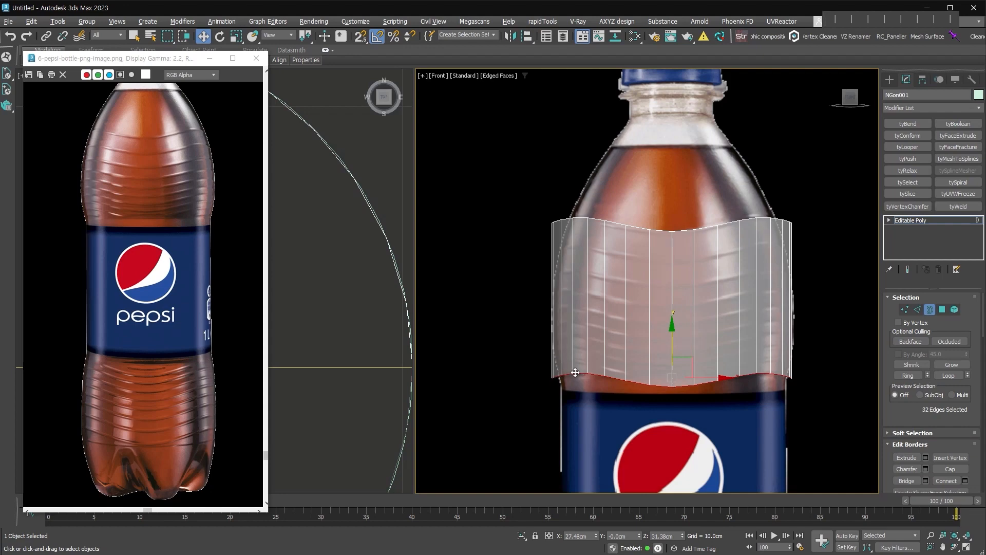
pyautogui.moveTo(672, 341); pyautogui.dragTo(671, 355)
pyautogui.scroll(-10, 969, 394)
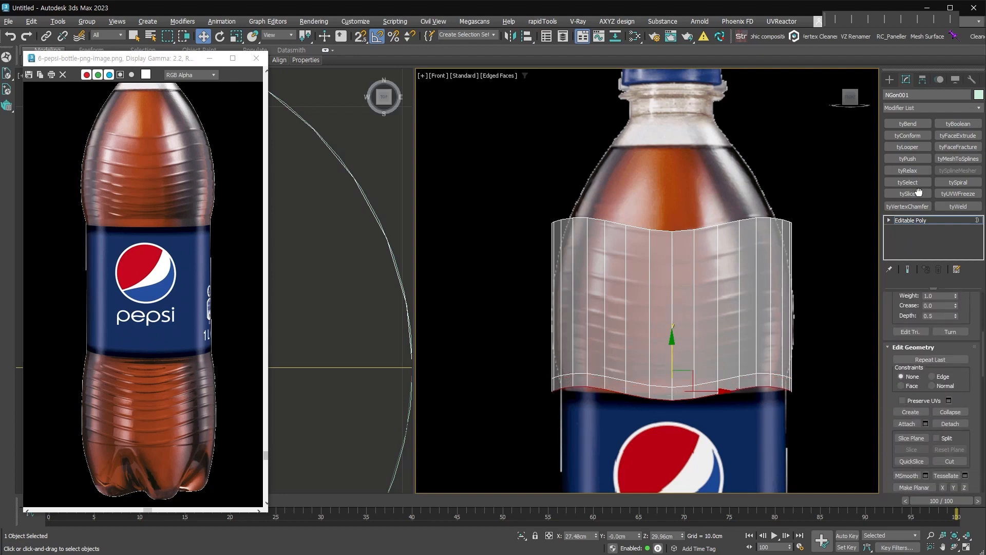
pyautogui.click(966, 394)
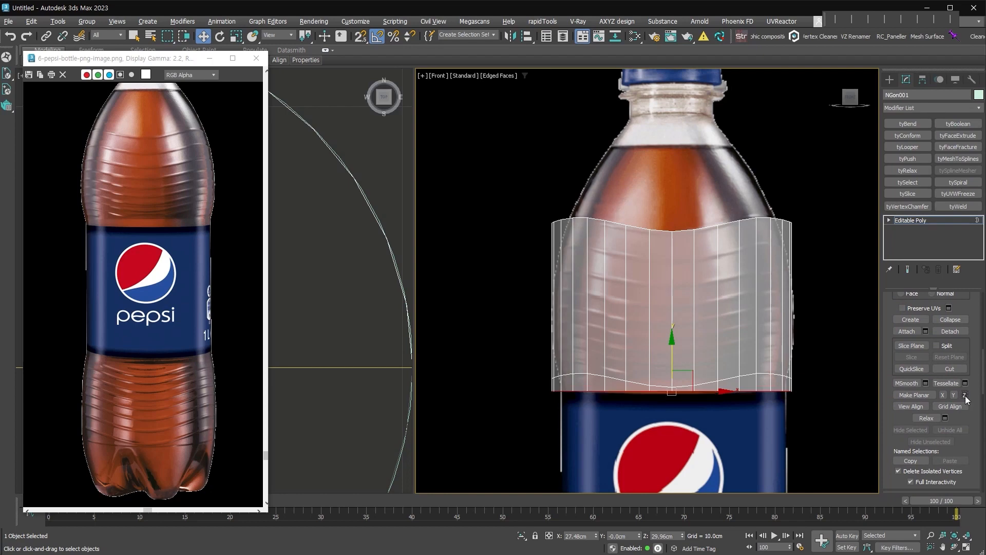
# - Extend the upper border up to the base of the bottle neck and flatten it along Z
pyautogui.click(737, 219)
pyautogui.moveTo(674, 188); pyautogui.dragTo(674, 278, button='middle')
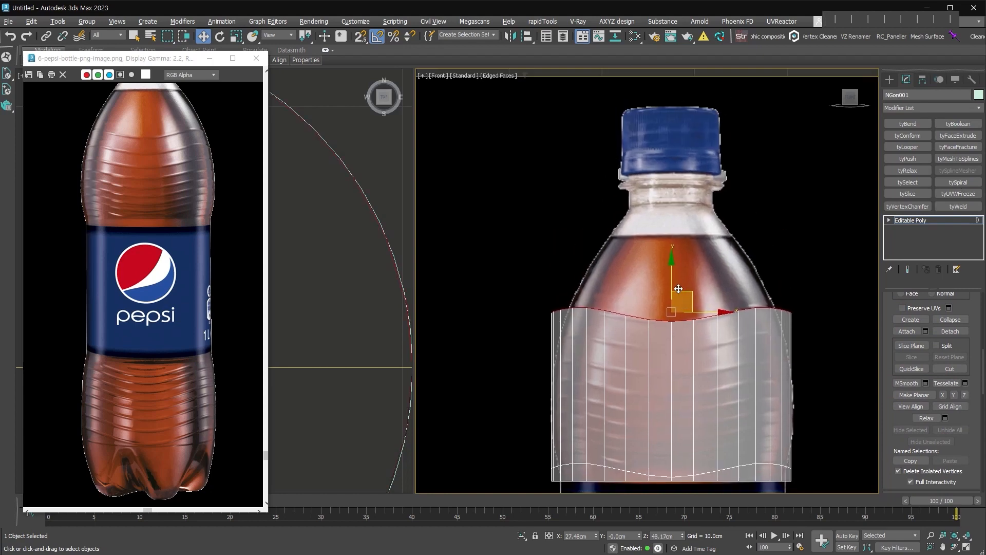
pyautogui.keyDown('shift'); pyautogui.moveTo(673, 277); pyautogui.dragTo(697, 187); pyautogui.keyUp('shift')
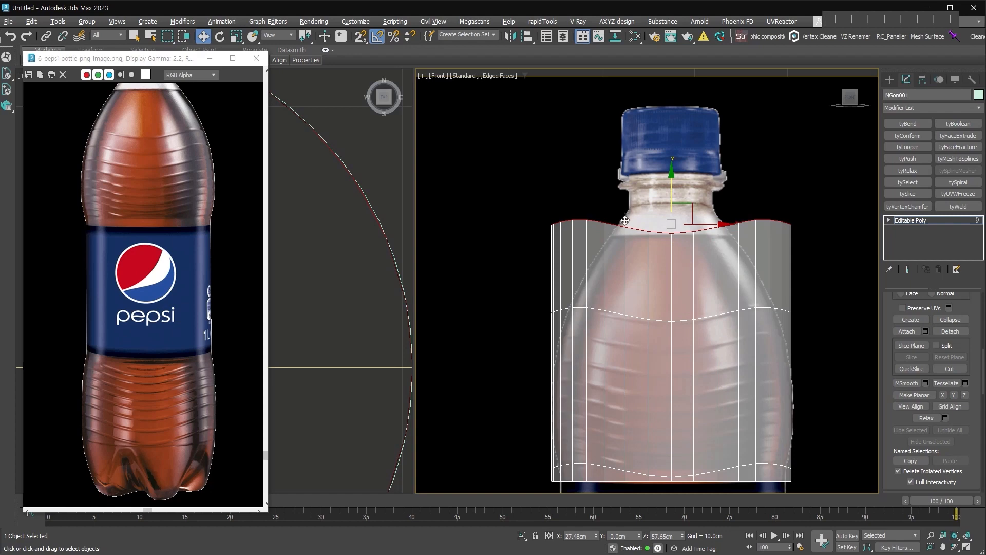
pyautogui.moveTo(674, 194); pyautogui.dragTo(671, 174)
pyautogui.click(964, 395)
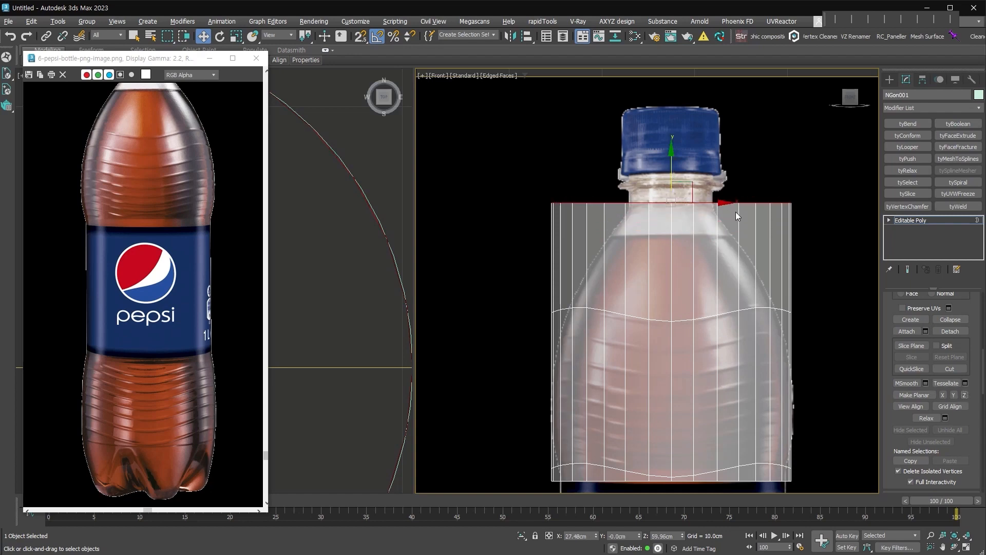
pyautogui.moveTo(672, 171); pyautogui.dragTo(672, 174)
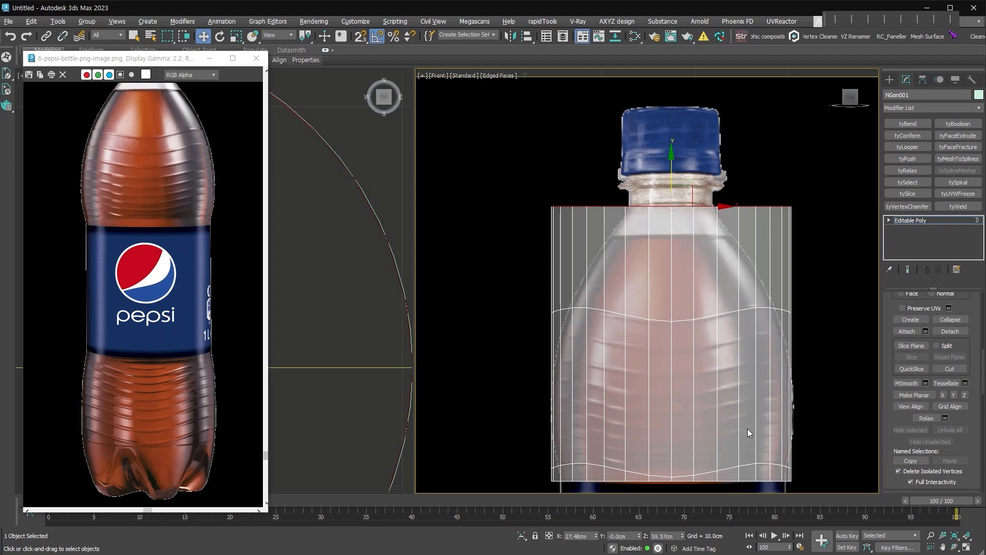
# - Add a horizontal edge loop around the middle of the ribbed section and lower it by about 1.7 cm
pyautogui.moveTo(734, 394); pyautogui.dragTo(717, 327, button='middle')
pyautogui.click(805, 331)
pyautogui.click(888, 219)
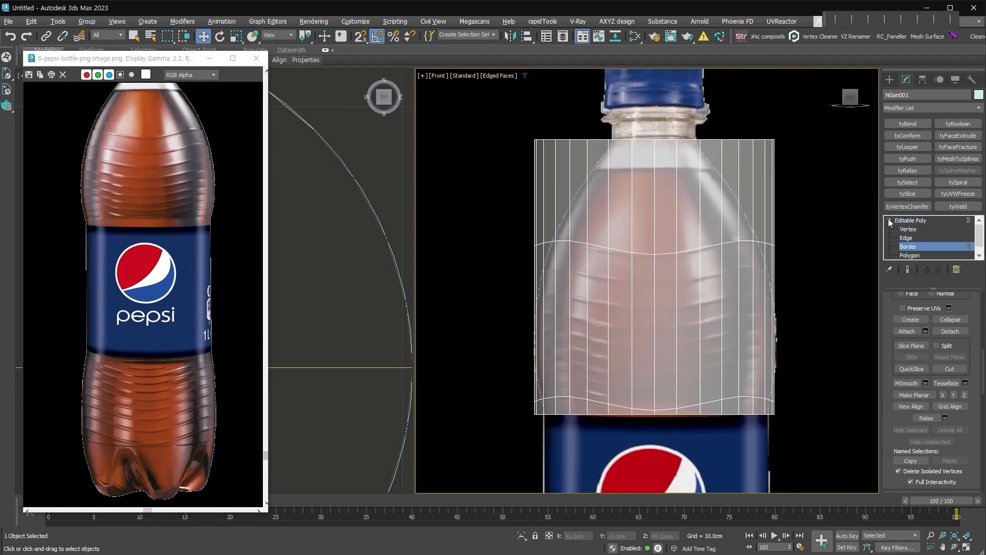
pyautogui.click(906, 237)
pyautogui.doubleClick(750, 324)
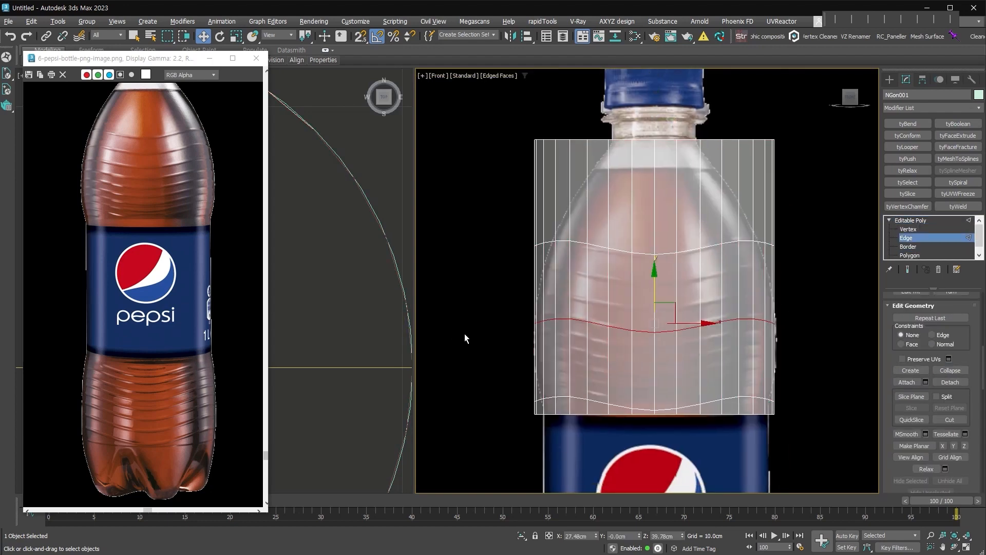
pyautogui.scroll(5, 945, 360)
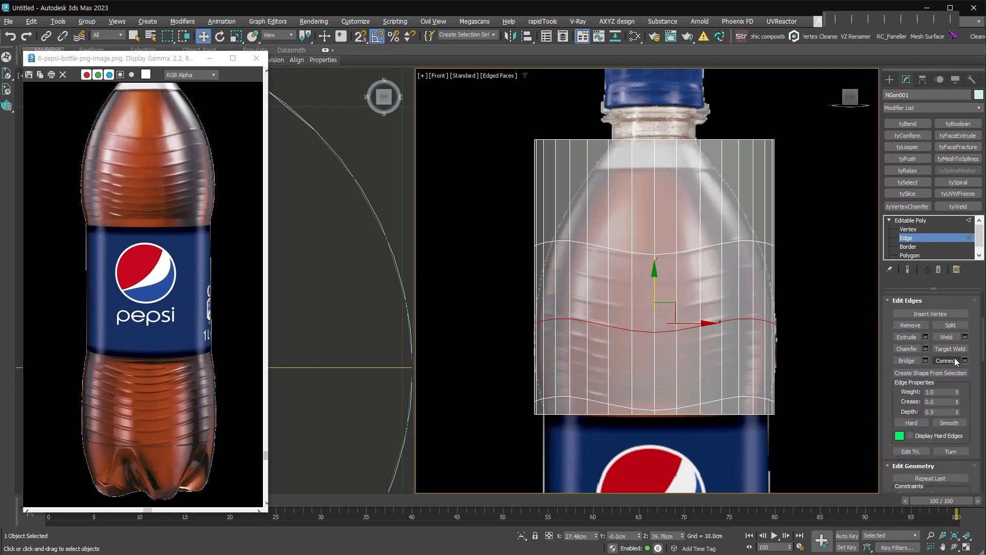
pyautogui.moveTo(652, 293); pyautogui.dragTo(649, 308)
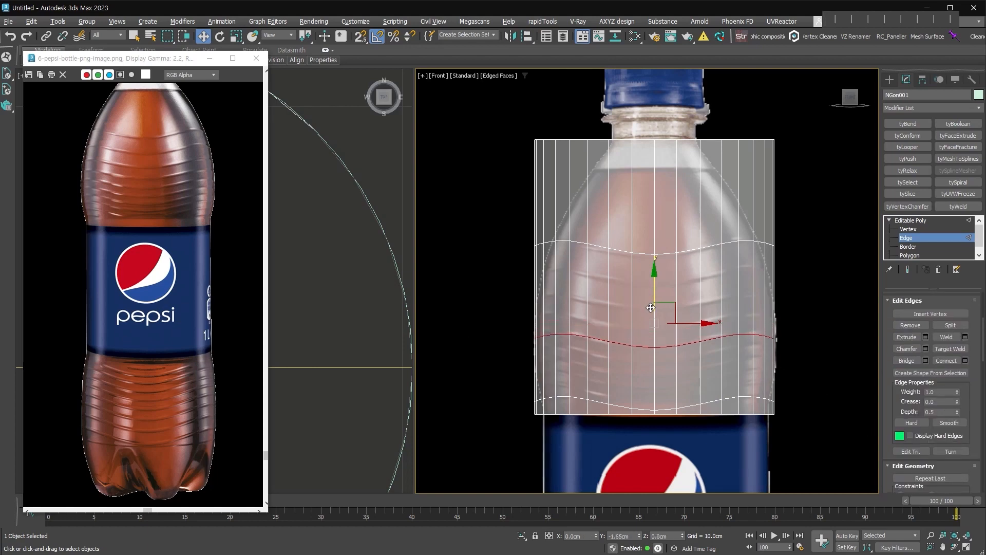
pyautogui.moveTo(714, 347); pyautogui.dragTo(668, 341, button='middle')
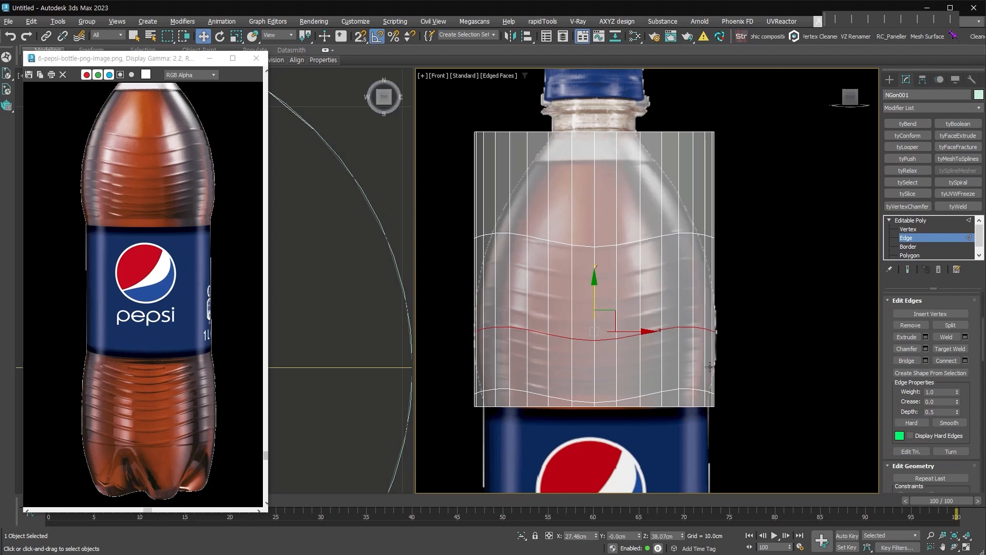
# - Chamfer the middle edge loop by 1030.57 cm with 8 segments to fill the ribbed section with loops
pyautogui.rightClick(741, 304)
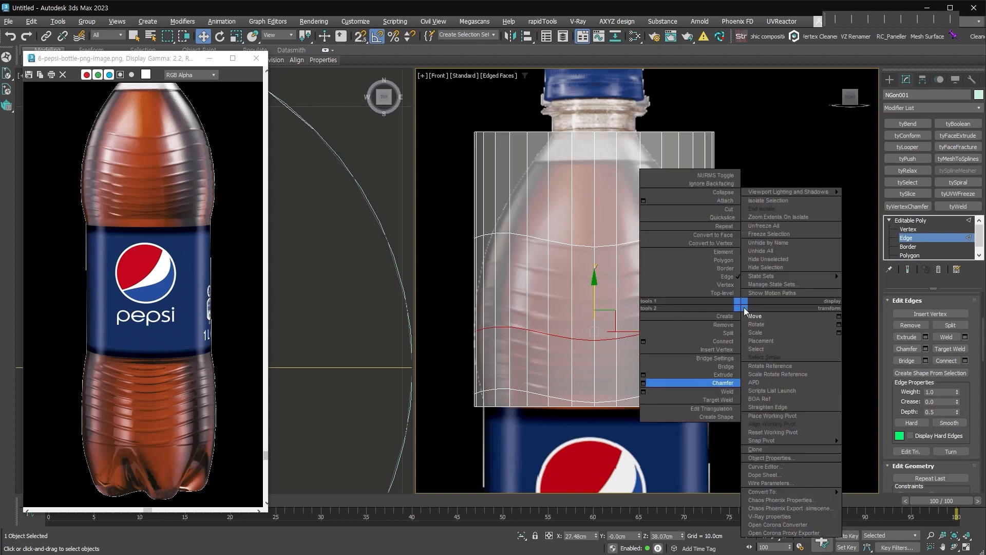
pyautogui.click(648, 383)
pyautogui.moveTo(793, 296)
pyautogui.mouseDown()
pyautogui.moveTo(792, 287)
pyautogui.moveTo(802, 293)
pyautogui.mouseUp()
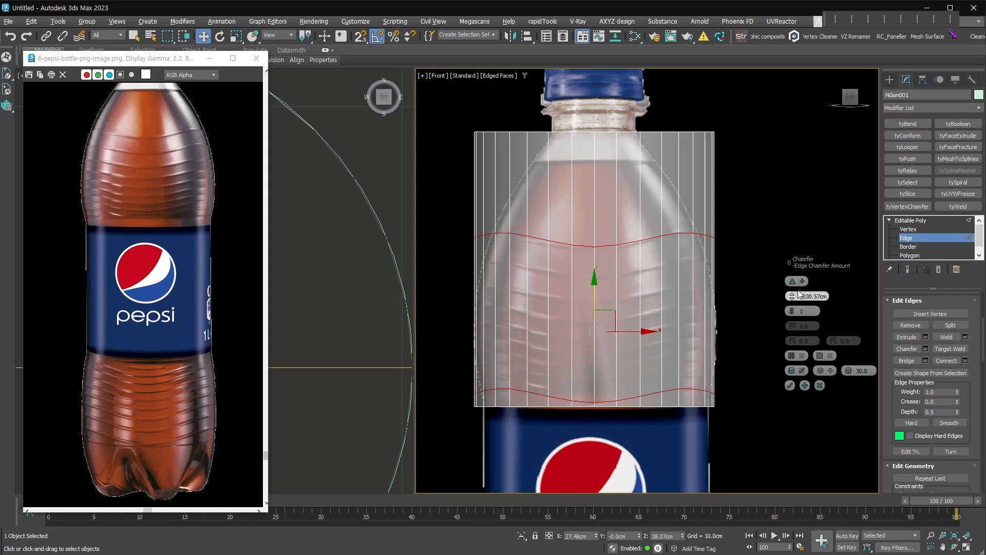
pyautogui.moveTo(792, 311); pyautogui.dragTo(792, 311)
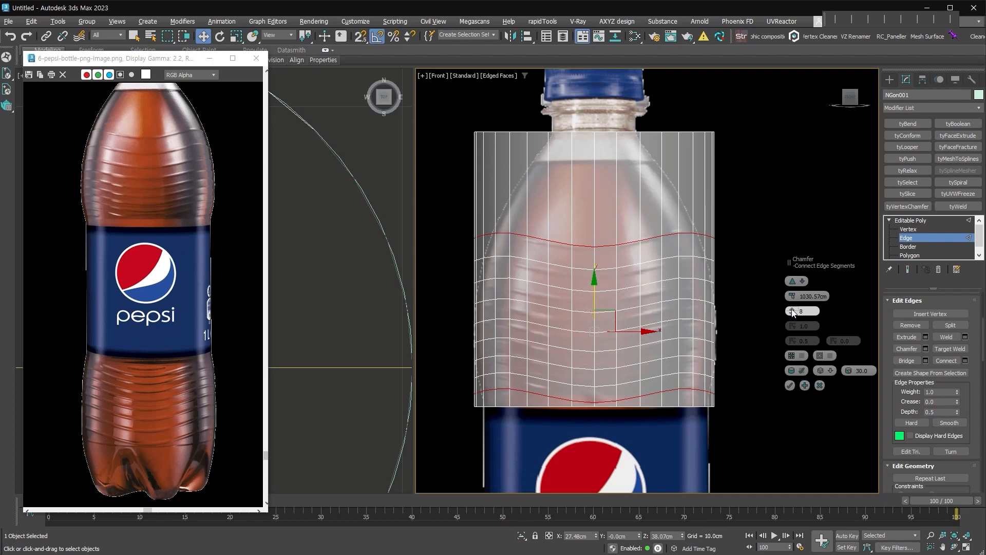
# - Shift the chamfered loops closer together toward the label with 9 segments, and remove the overlapping loops at the section's ends
pyautogui.moveTo(595, 302); pyautogui.dragTo(596, 334)
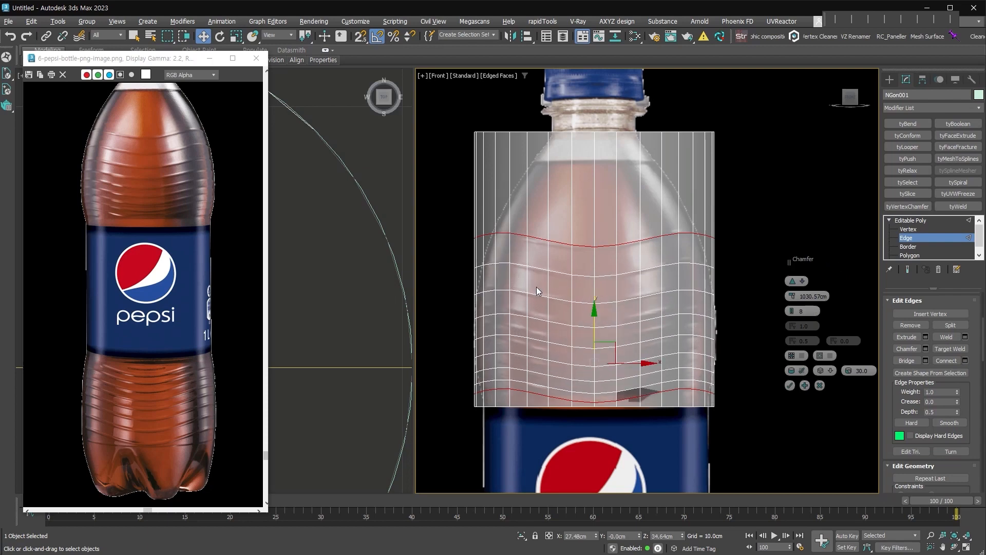
pyautogui.moveTo(595, 327); pyautogui.dragTo(596, 335)
pyautogui.click(793, 309)
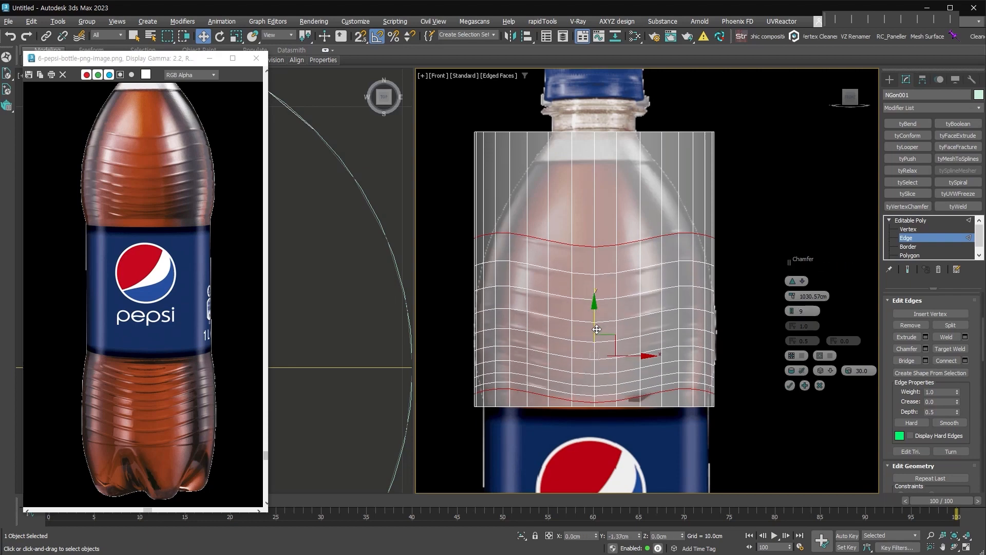
pyautogui.click(790, 386)
pyautogui.moveTo(880, 383); pyautogui.dragTo(891, 492)
pyautogui.click(910, 430)
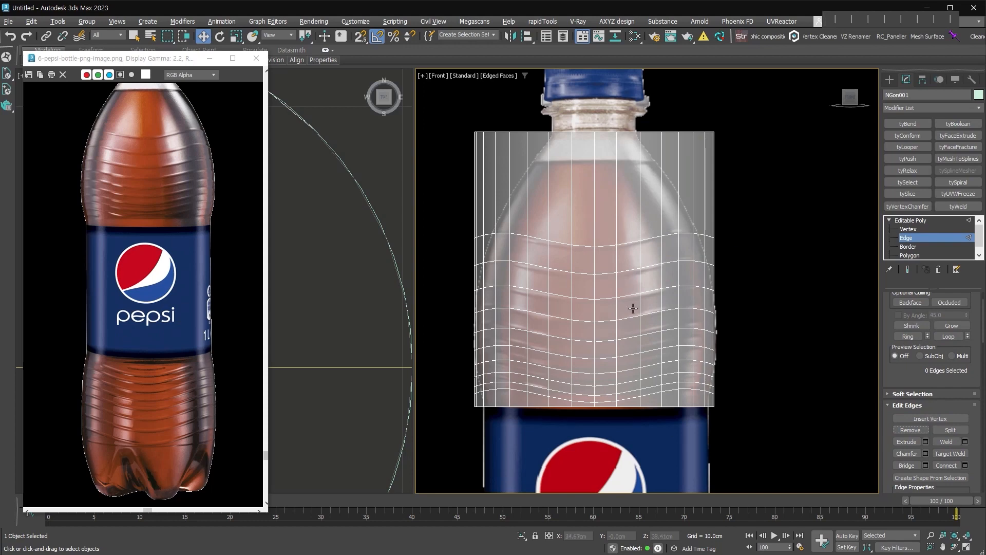
# - Connect the vertical edges above the ribs, chamfer the new loop by 1030.57 cm with 4 segments, and remove the overlapping end loops
pyautogui.moveTo(370, 175); pyautogui.dragTo(390, 175)
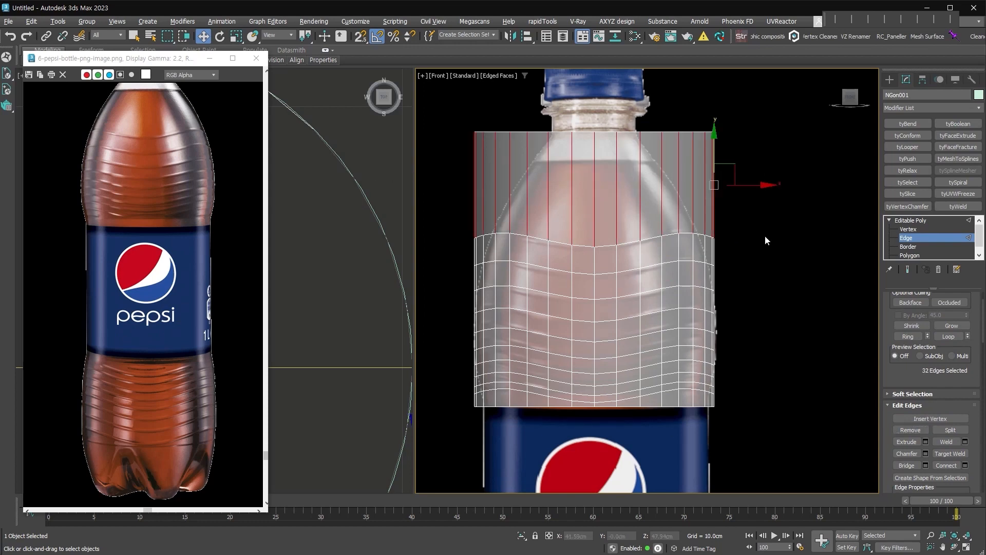
pyautogui.hotkey('ctrl', 'shift', 'e')
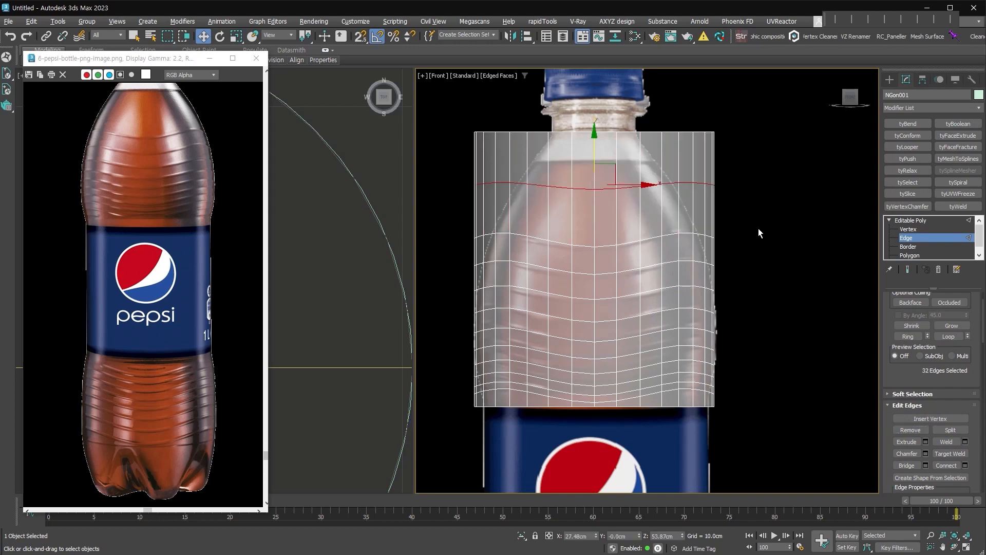
pyautogui.rightClick(620, 187)
pyautogui.click(521, 265)
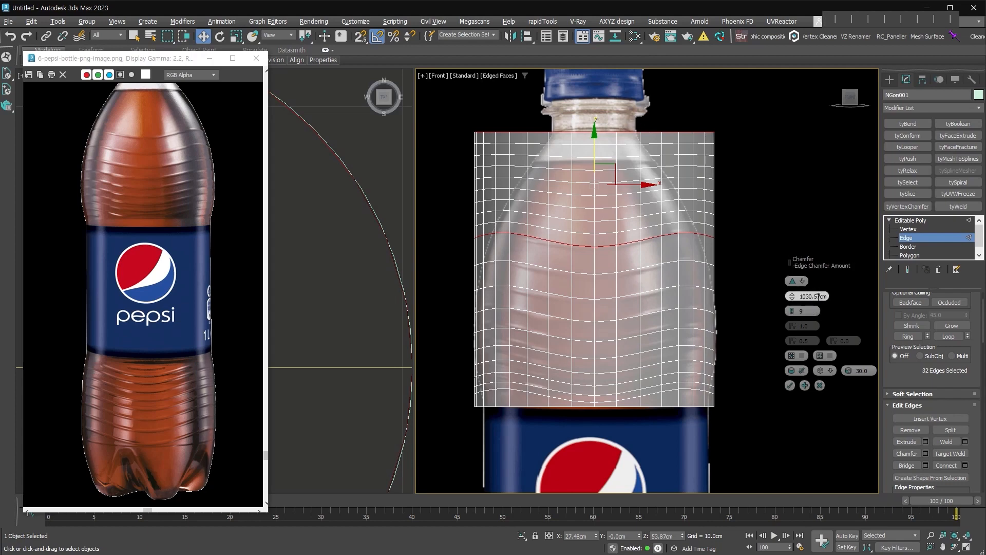
pyautogui.moveTo(794, 314); pyautogui.dragTo(802, 317)
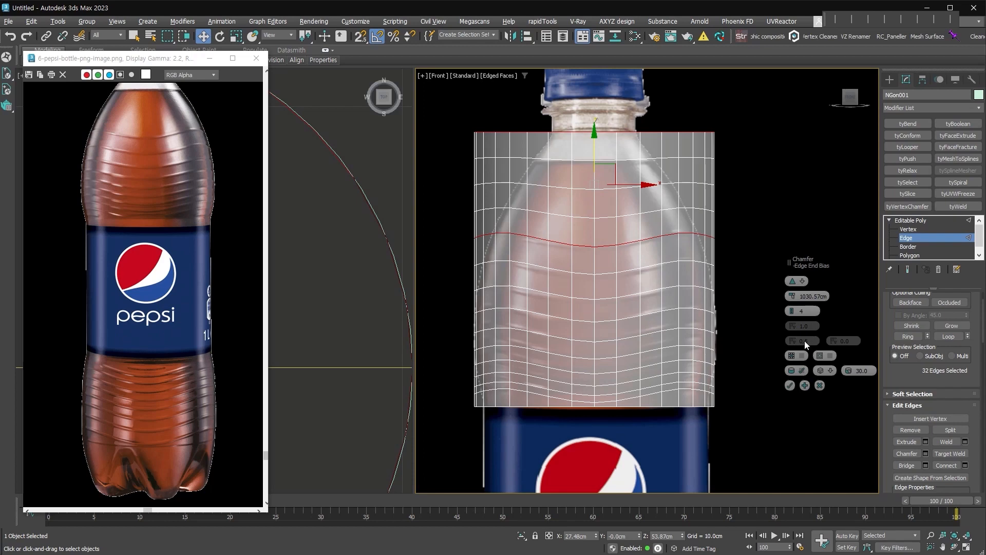
pyautogui.click(790, 386)
pyautogui.click(918, 430)
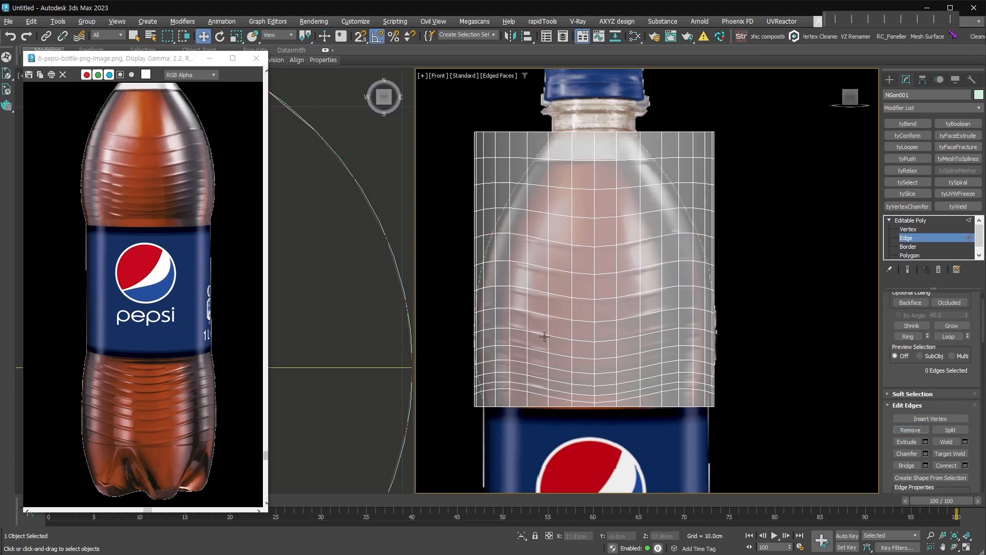
# - Apply an FFD 4x4x4 modifier to the whole mesh and switch to editing its control points
pyautogui.click(915, 239)
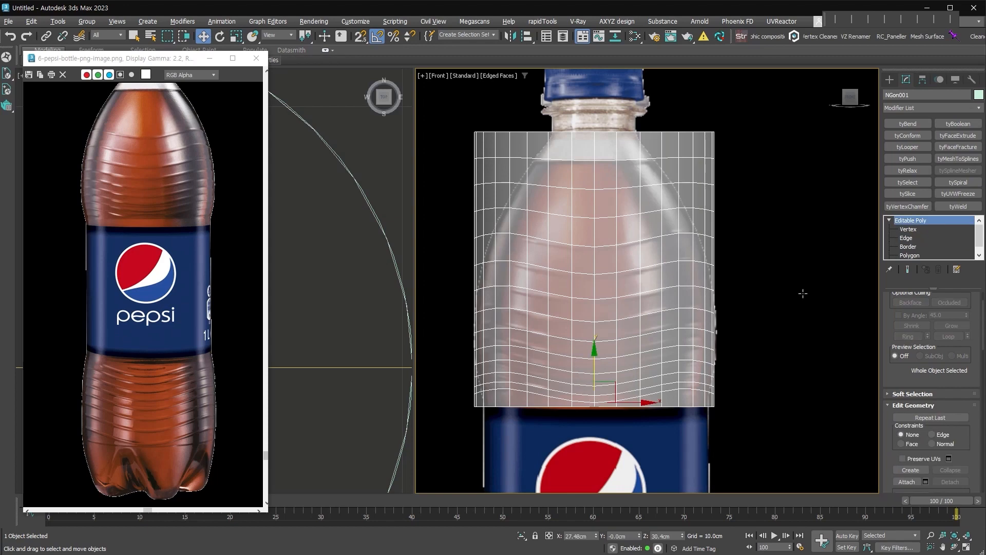
pyautogui.hotkey('alt', 'f')
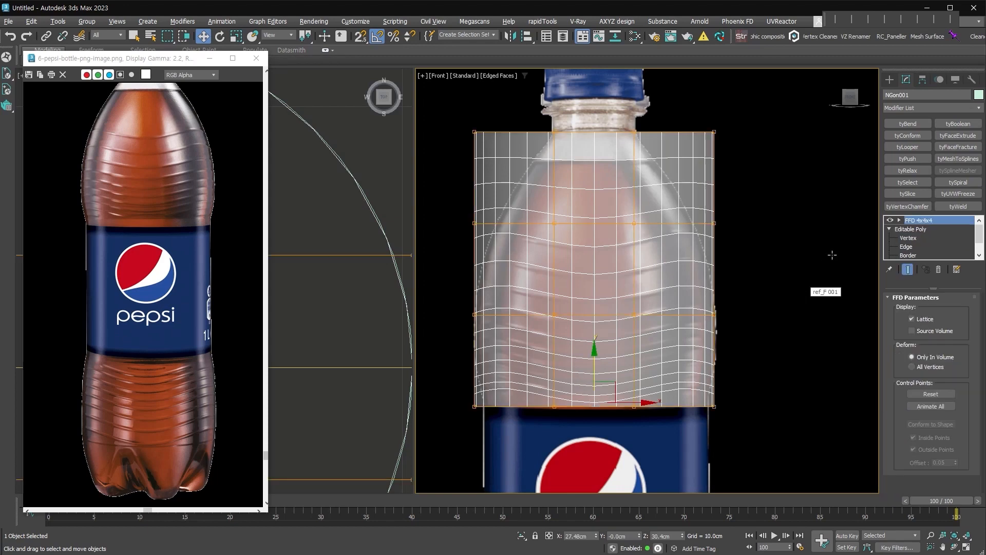
pyautogui.click(922, 221)
pyautogui.click(900, 221)
pyautogui.click(928, 229)
# - Scale the top row of lattice control points inward to match the width of the bottle neck
pyautogui.moveTo(445, 110); pyautogui.dragTo(776, 156)
pyautogui.rightClick(587, 114)
pyautogui.click(597, 145)
pyautogui.moveTo(604, 123); pyautogui.dragTo(601, 223)
# - Scale the bottom lattice row in to the label's width and fit the two middle rows to the bottle's outline
pyautogui.moveTo(446, 381); pyautogui.dragTo(757, 437)
pyautogui.moveTo(599, 395); pyautogui.dragTo(596, 407)
pyautogui.moveTo(449, 289); pyautogui.dragTo(854, 347)
pyautogui.moveTo(600, 304); pyautogui.dragTo(600, 291)
pyautogui.moveTo(436, 165); pyautogui.dragTo(771, 246)
pyautogui.moveTo(599, 212); pyautogui.dragTo(599, 215)
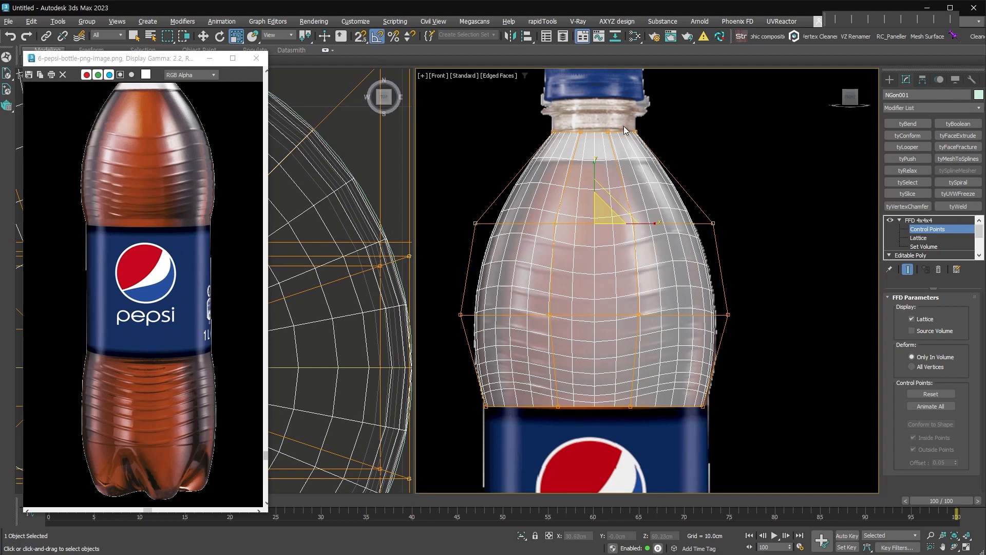
# - Collapse the FFD modifier into an editable poly and select the horizontal edge loops that form the ribs
pyautogui.hotkey('ctrl', 'e')
pyautogui.press('2')
pyautogui.click(602, 246)
pyautogui.scroll(5, 586, 393)
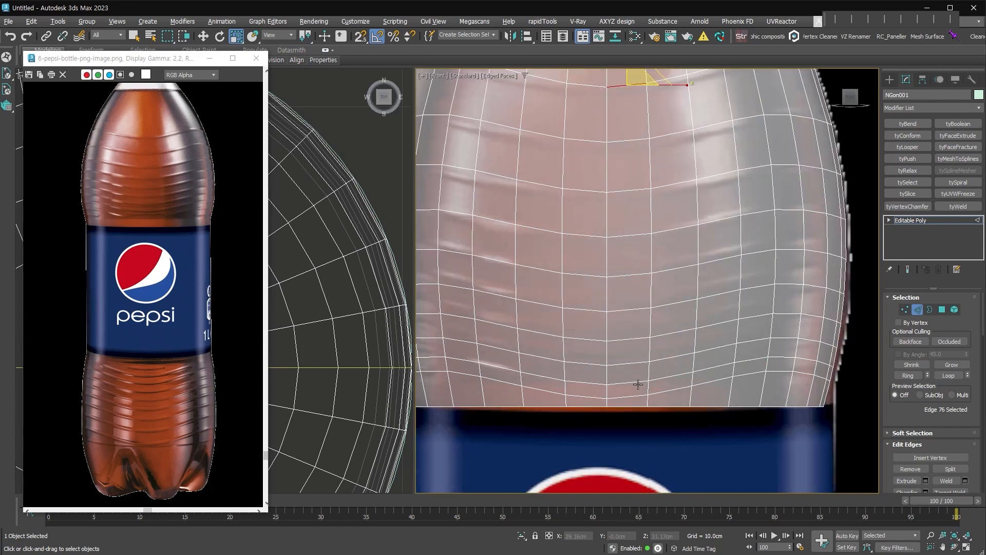
pyautogui.moveTo(635, 383); pyautogui.dragTo(704, 352, button='middle')
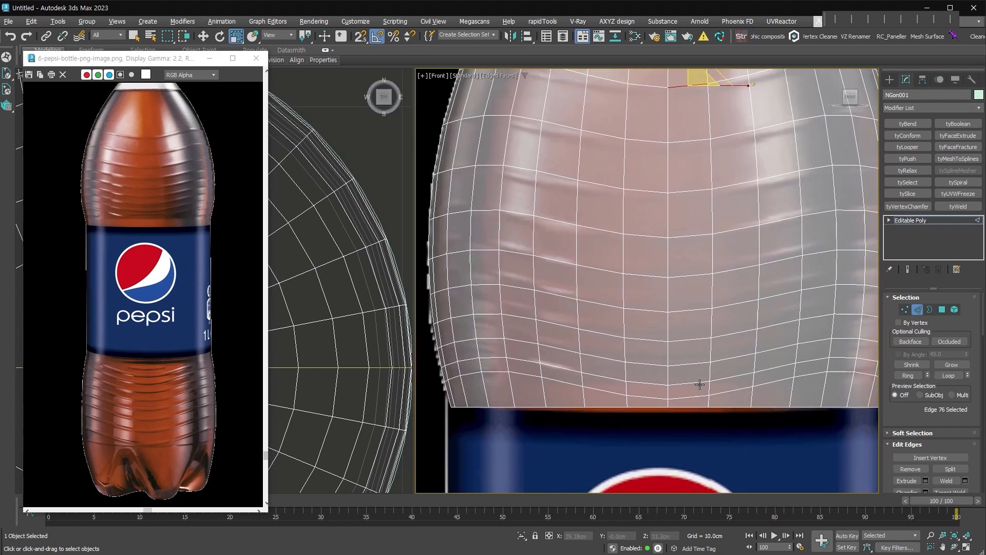
pyautogui.keyDown('shift'); pyautogui.click(699, 383); pyautogui.keyUp('shift')
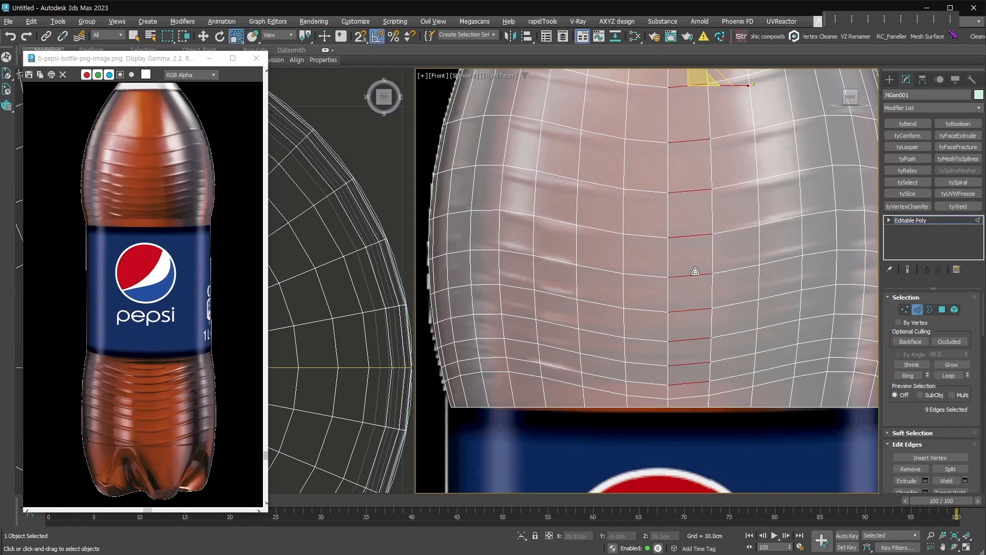
pyautogui.scroll(-2, 693, 338)
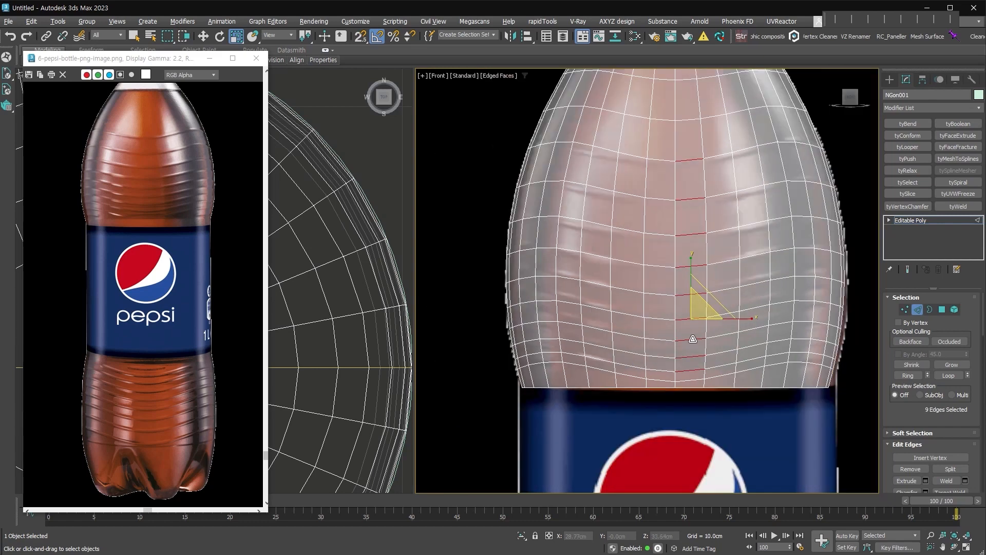
pyautogui.hotkey('alt', 'l')
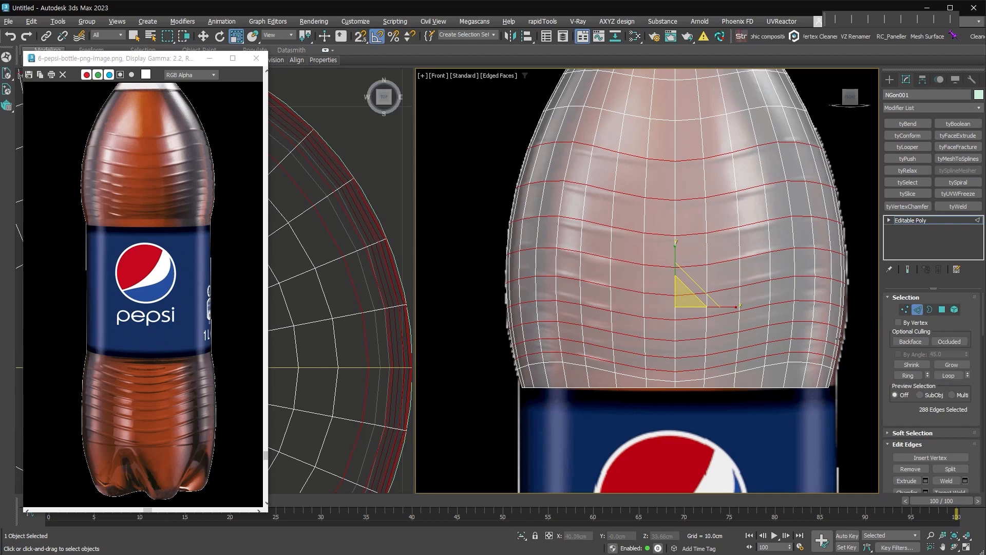
# - Add the raised crest segments of the lowest wavy loop around the body to the edge selection
pyautogui.scroll(2, 532, 371)
pyautogui.keyDown('ctrl'); pyautogui.click(562, 358); pyautogui.keyUp('ctrl')
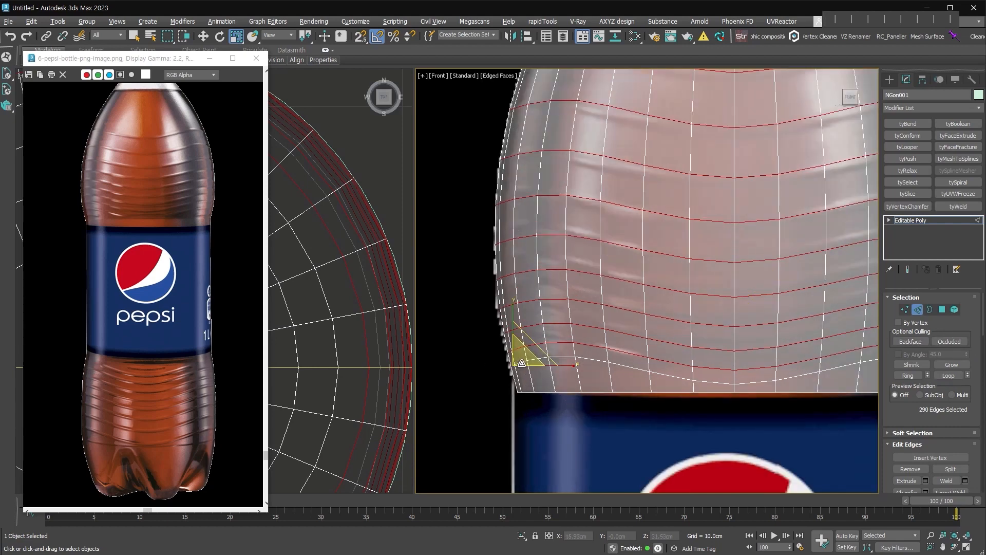
pyautogui.keyDown('ctrl'); pyautogui.click(566, 356); pyautogui.keyUp('ctrl')
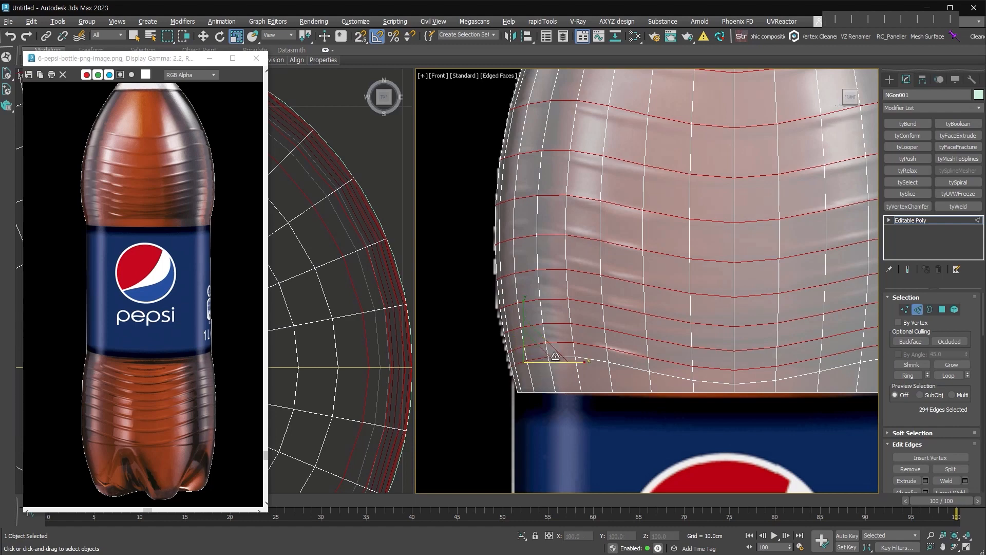
pyautogui.moveTo(704, 370); pyautogui.dragTo(607, 368, button='middle')
pyautogui.scroll(-2, 713, 370)
pyautogui.scroll(5, 755, 368)
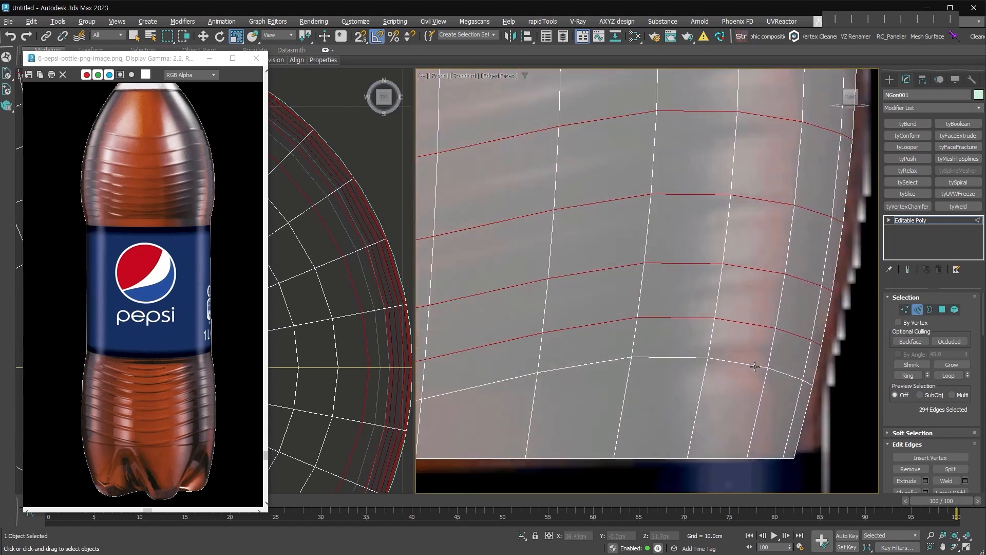
pyautogui.moveTo(574, 337); pyautogui.dragTo(773, 427)
pyautogui.scroll(-3, 774, 427)
pyautogui.keyDown('alt'); pyautogui.moveTo(736, 358); pyautogui.dragTo(683, 376, button='middle'); pyautogui.keyUp('alt')
pyautogui.hotkey('shift', 'z')
pyautogui.moveTo(572, 248); pyautogui.dragTo(679, 367, button='middle')
pyautogui.press('f')
pyautogui.scroll(2, 757, 249)
# - Extrude the selected rib edges with a height of 0 cm and a width of 0.25 cm
pyautogui.rightClick(732, 260)
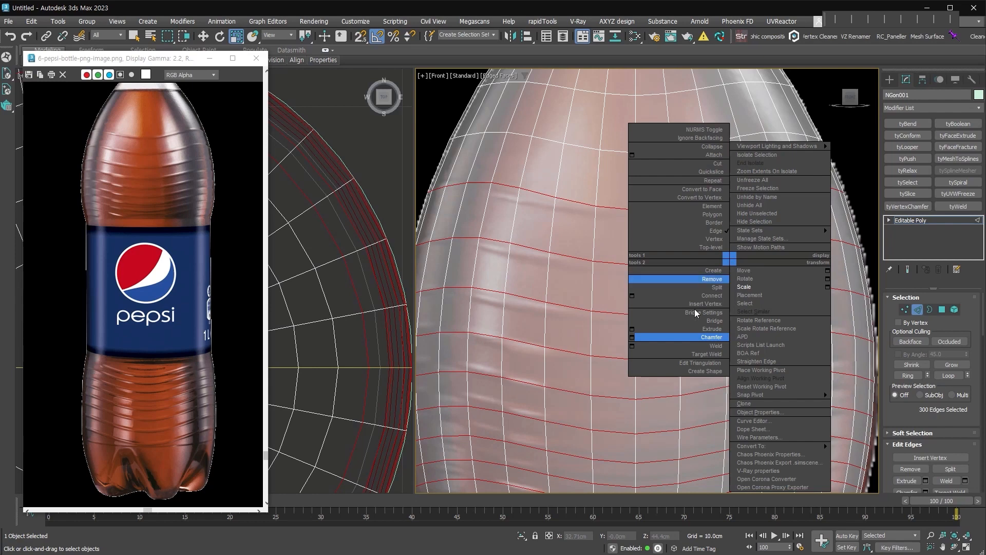
pyautogui.click(632, 329)
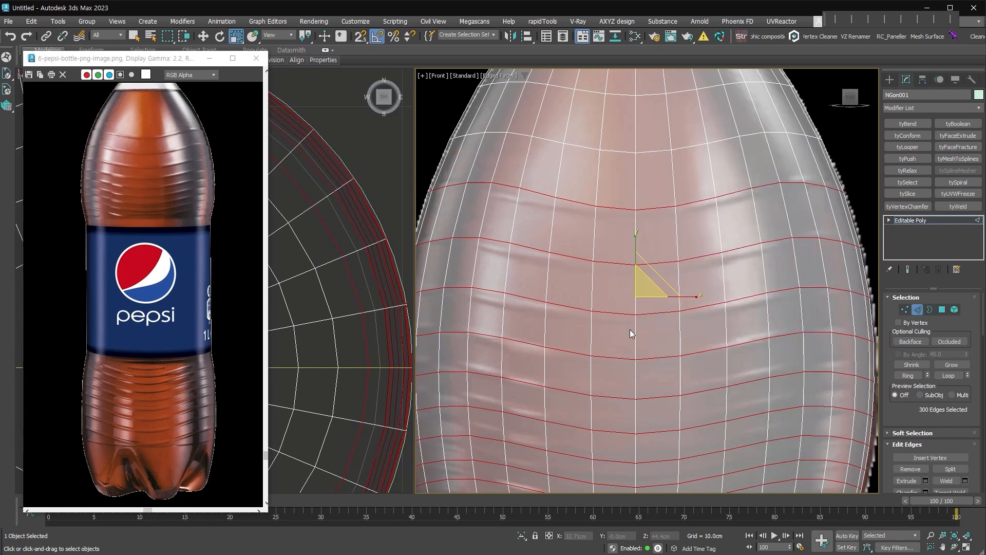
pyautogui.rightClick(816, 297)
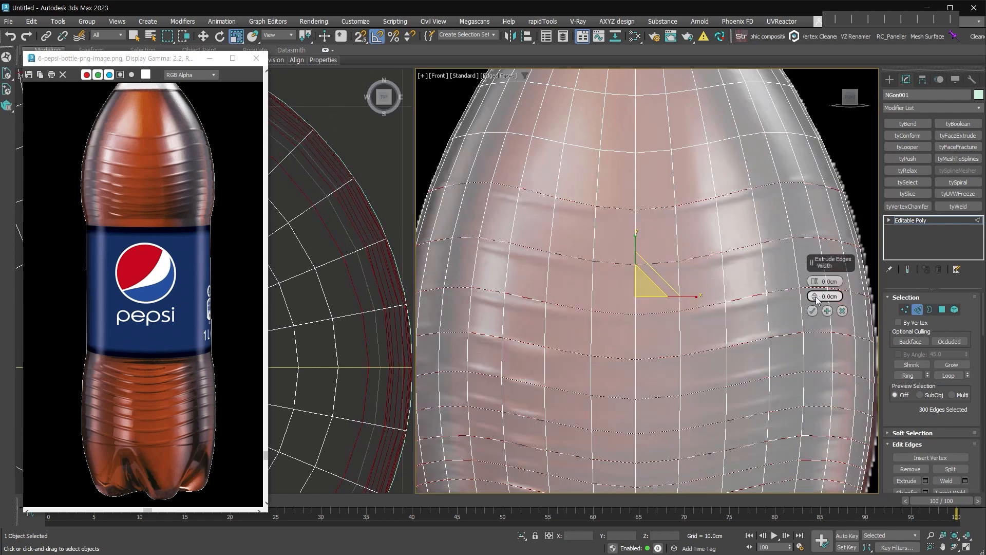
pyautogui.moveTo(817, 297); pyautogui.dragTo(817, 291)
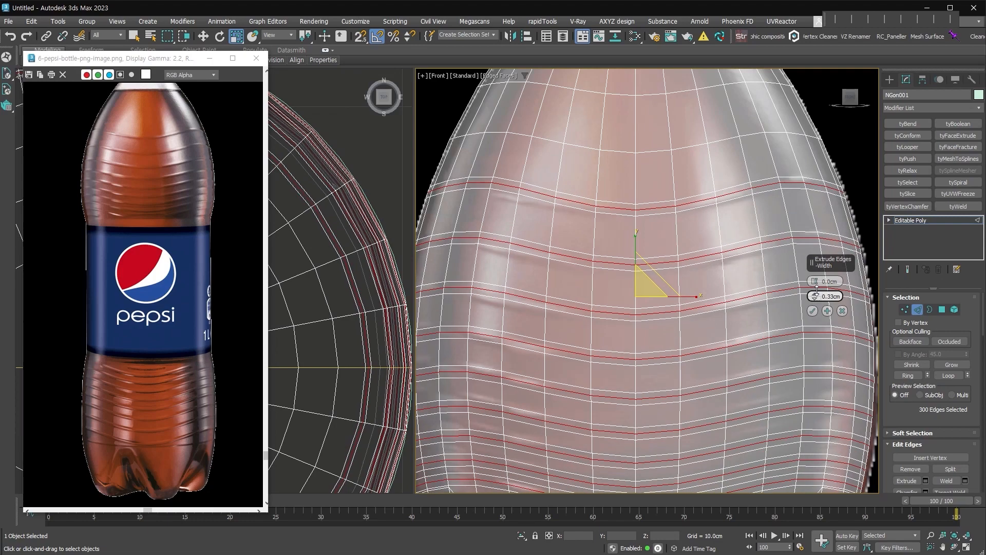
pyautogui.moveTo(691, 336); pyautogui.dragTo(693, 252, button='middle')
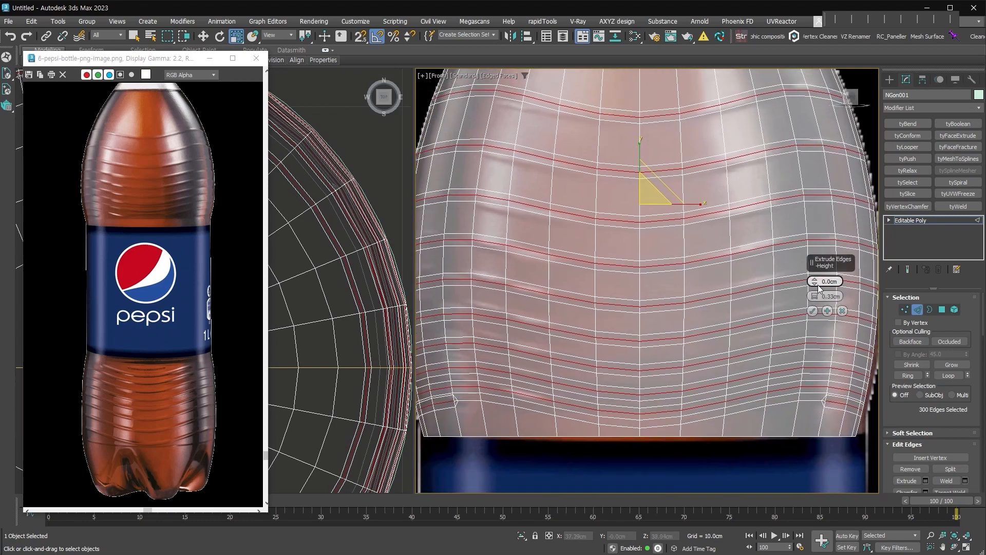
pyautogui.moveTo(816, 297); pyautogui.dragTo(818, 278)
pyautogui.moveTo(870, 210); pyautogui.dragTo(788, 229, button='middle')
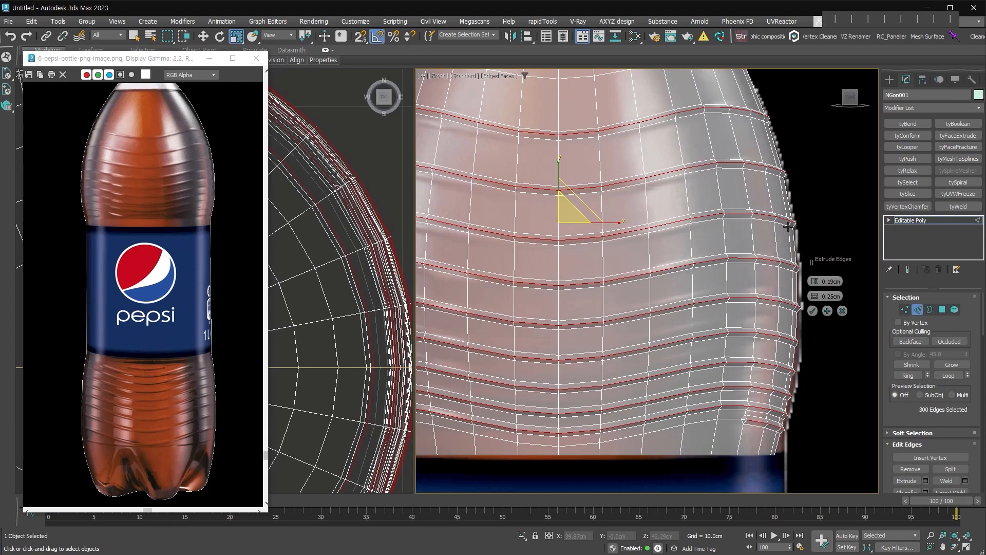
pyautogui.rightClick(815, 282)
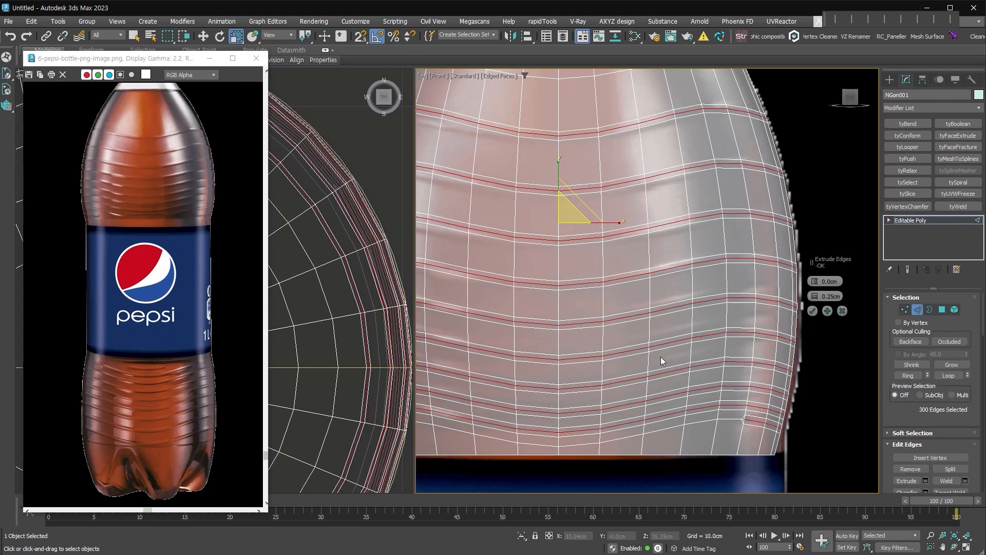
pyautogui.moveTo(559, 209); pyautogui.dragTo(677, 371, button='middle')
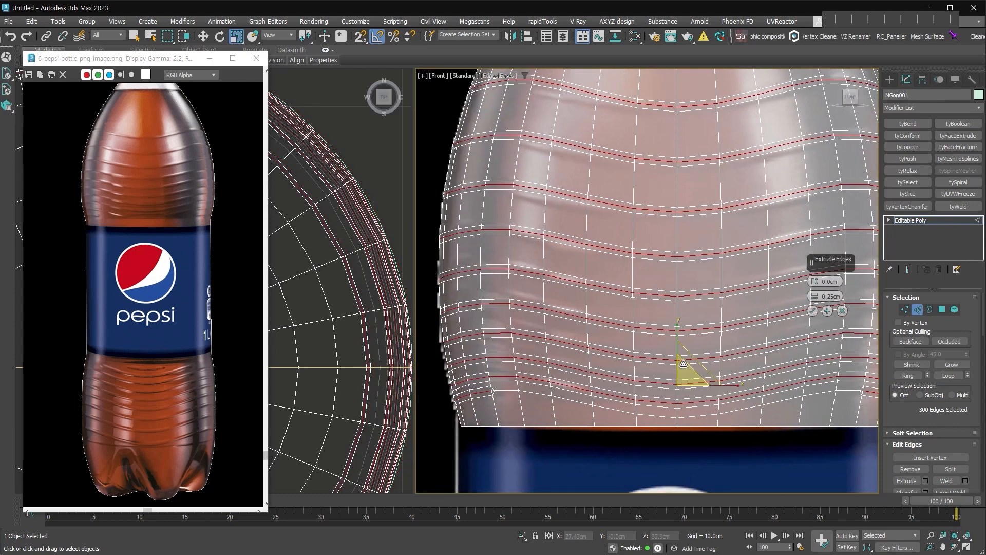
pyautogui.click(813, 310)
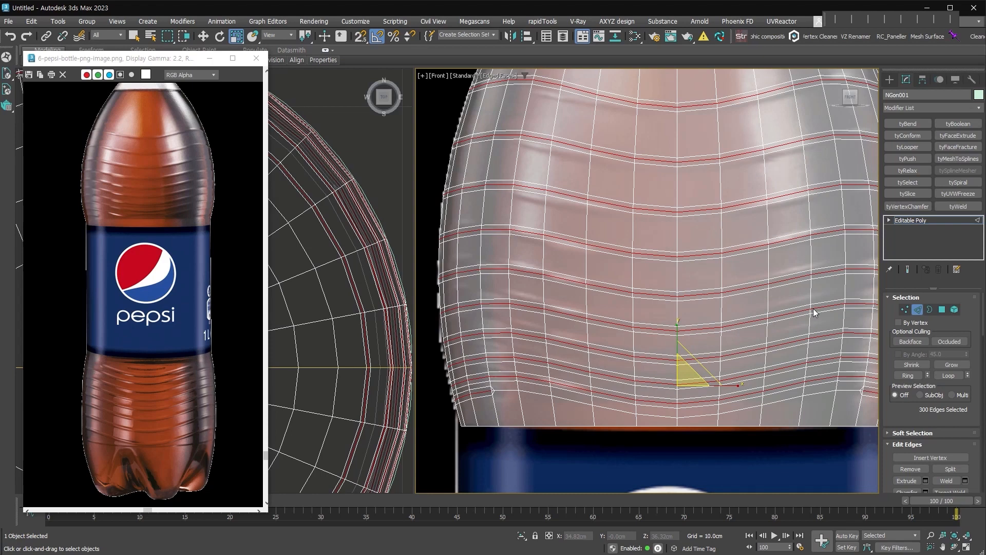
# - Apply a Push modifier of 0.2 cm to the selected rib edges and add TurboSmooth above it, shown shaded without wireframe
pyautogui.moveTo(766, 316); pyautogui.dragTo(743, 320, button='middle')
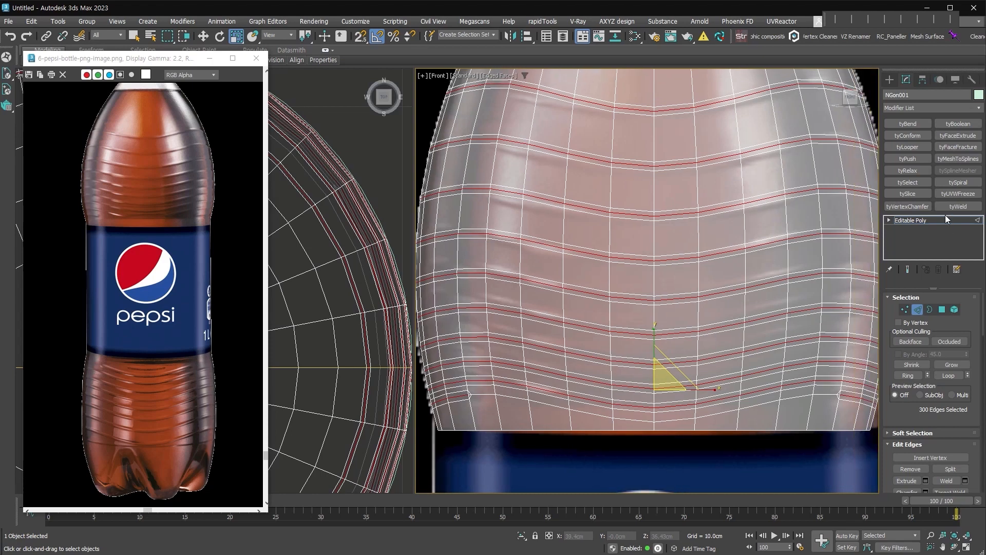
pyautogui.moveTo(773, 320); pyautogui.dragTo(649, 377, button='middle')
pyautogui.moveTo(975, 311); pyautogui.dragTo(969, 309)
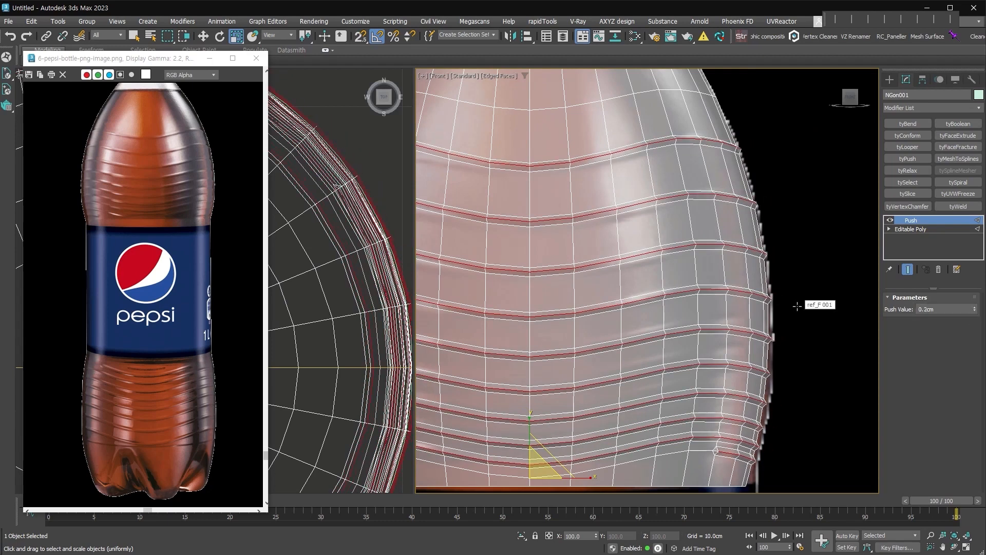
pyautogui.hotkey('ctrl', 't')
pyautogui.press('F4')
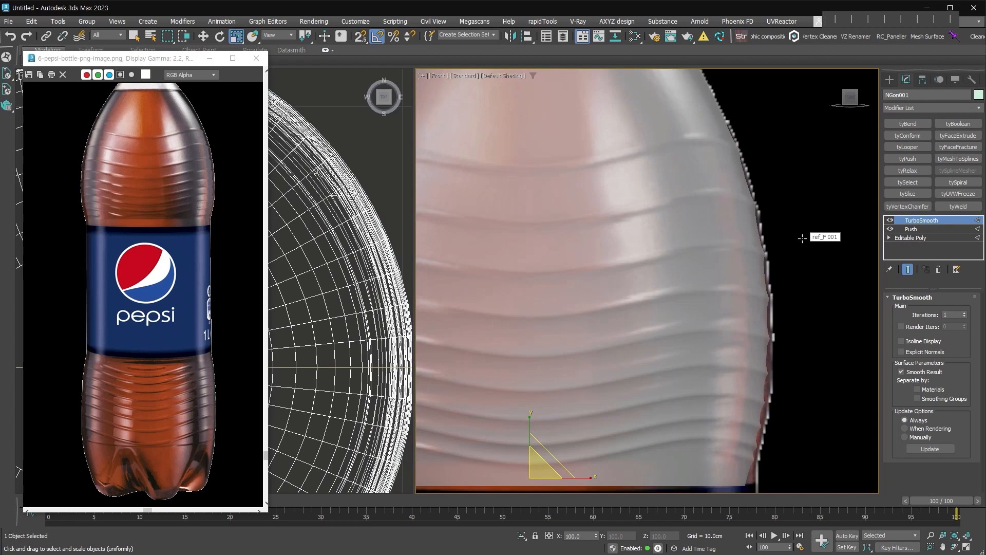
pyautogui.scroll(5, 773, 258)
pyautogui.hotkey('alt', 'x')
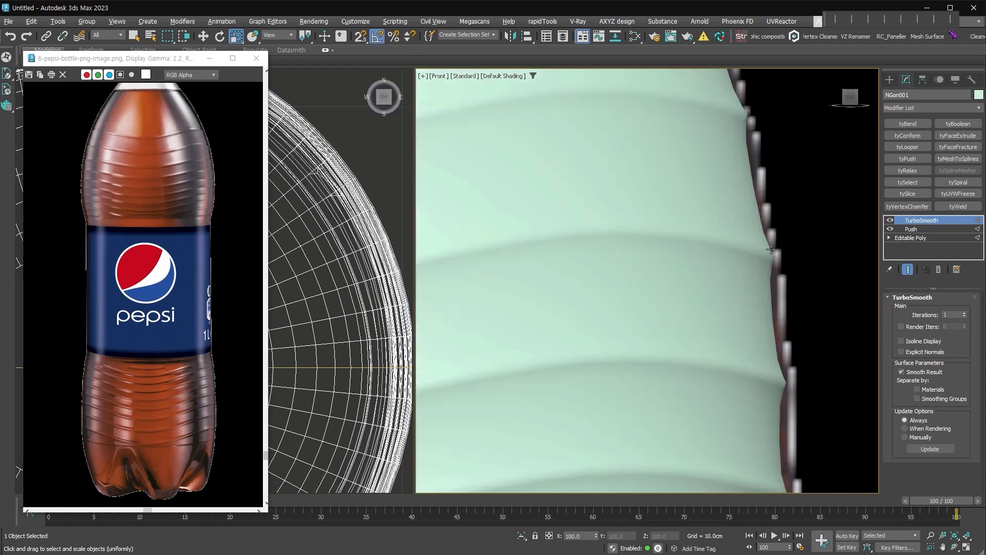
pyautogui.click(950, 228)
pyautogui.moveTo(976, 311); pyautogui.dragTo(974, 313)
pyautogui.rightClick(974, 313)
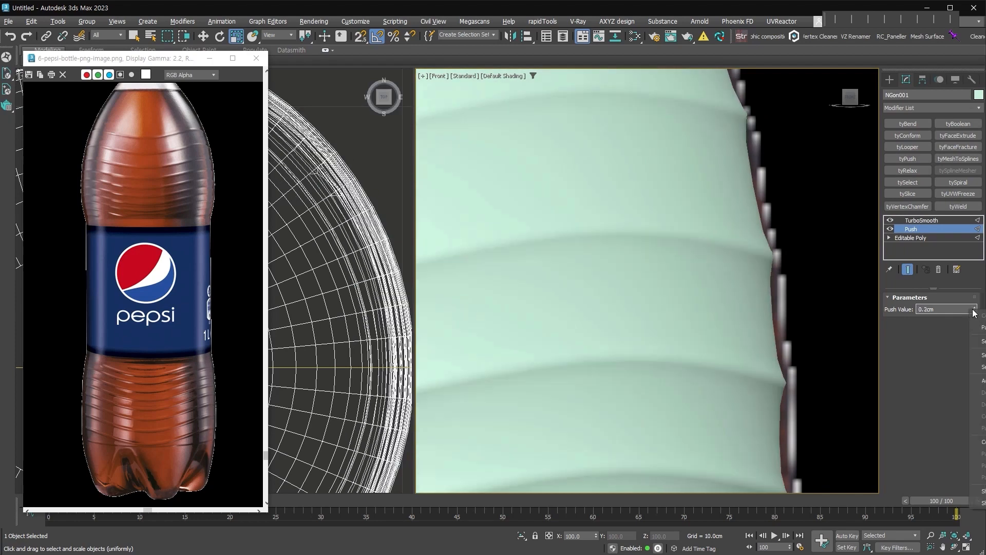
pyautogui.click(792, 362)
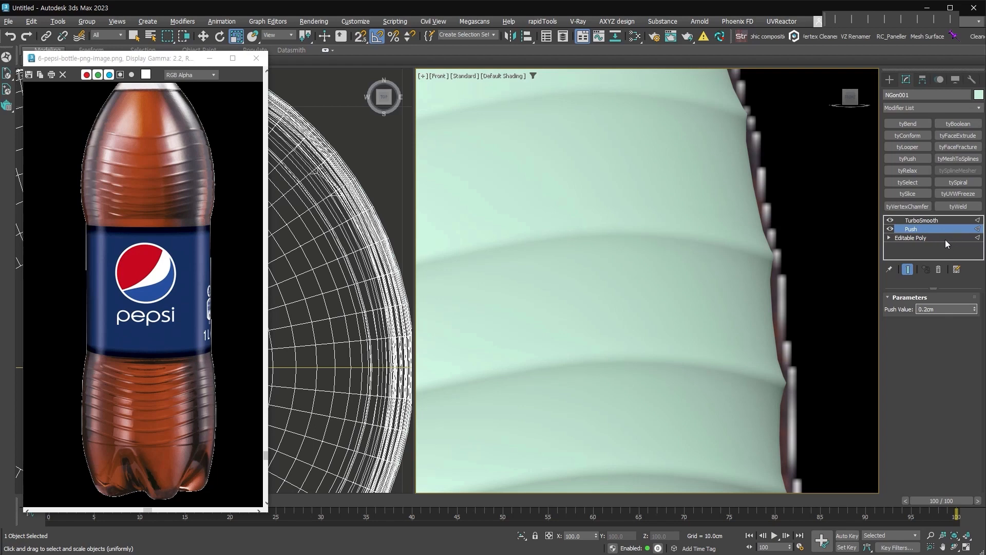
# - In the base Editable Poly, convert the rib selection to polygons, inset them slightly, and return to the edge level
pyautogui.hotkey('alt', 'x')
pyautogui.press('F4')
pyautogui.click(923, 239)
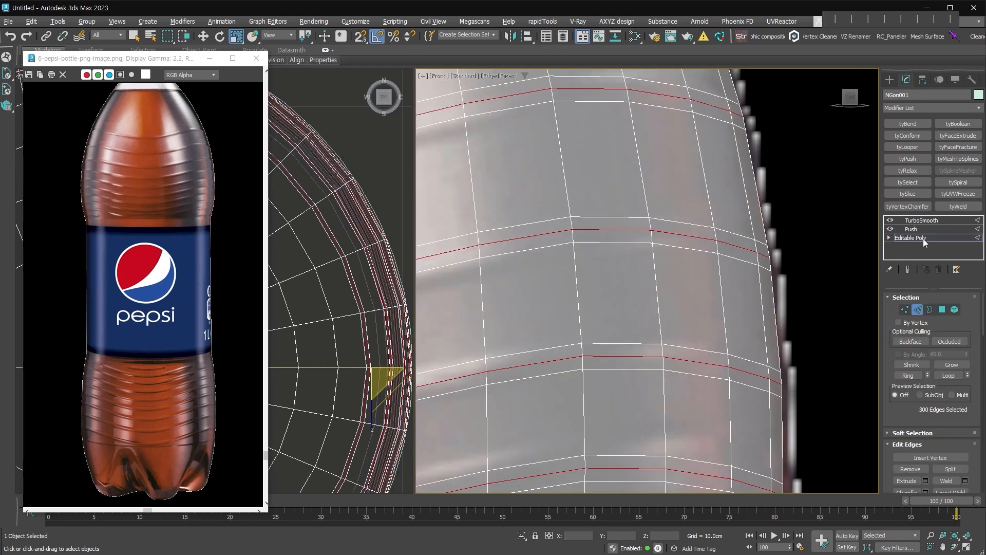
pyautogui.keyDown('ctrl'); pyautogui.click(944, 312); pyautogui.keyUp('ctrl')
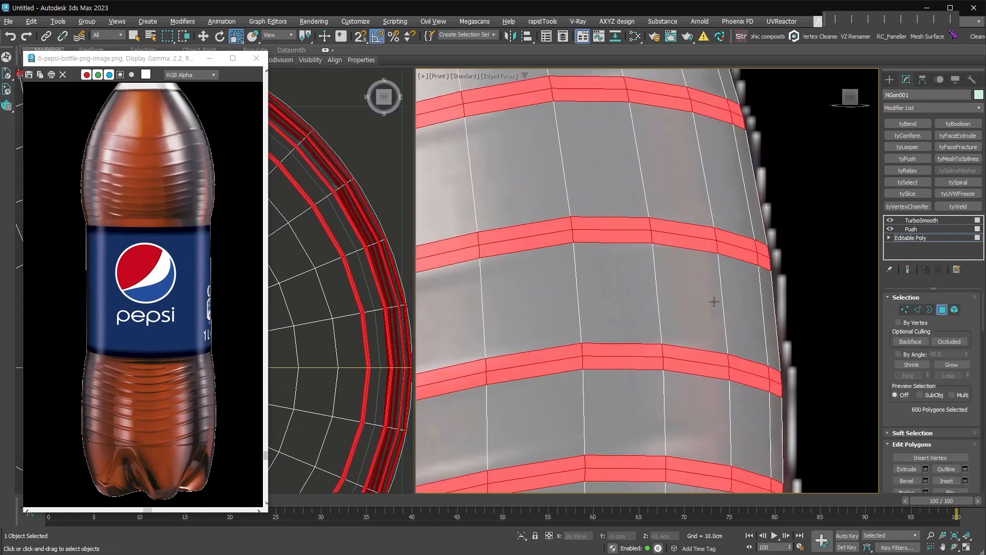
pyautogui.scroll(4, 720, 331)
pyautogui.rightClick(709, 330)
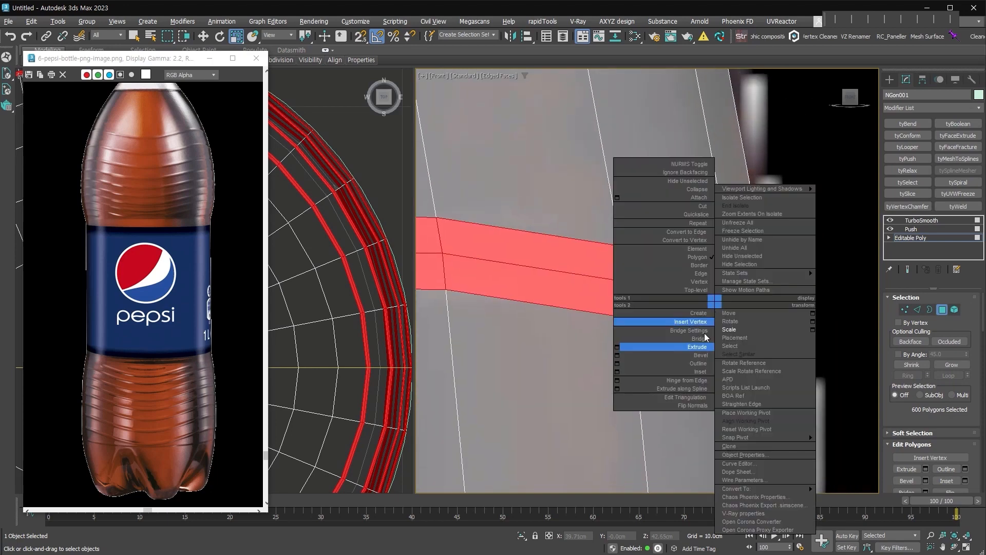
pyautogui.click(700, 371)
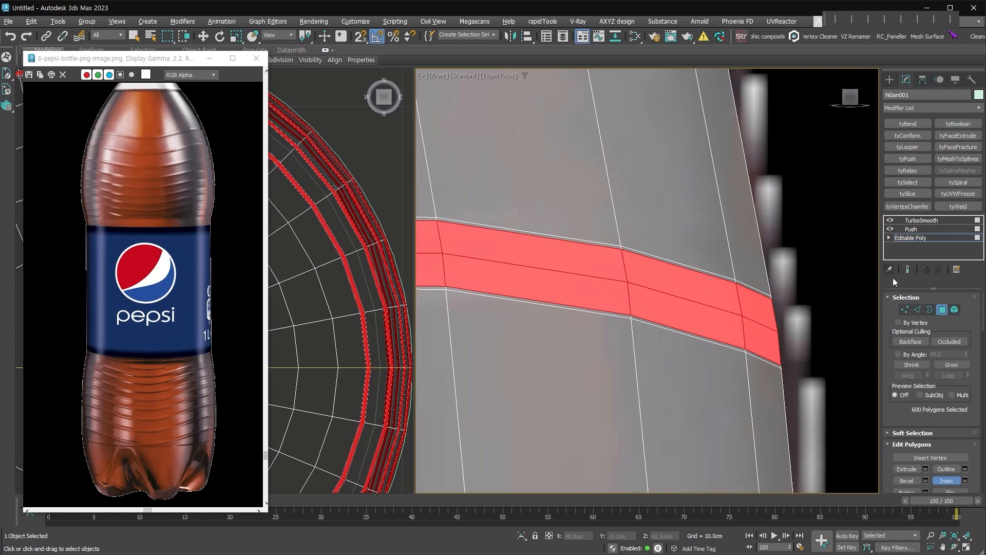
pyautogui.click(919, 309)
# - Check the pushed and smoothed ribs against the bottle's outline, with the wireframe overlay and in plain shading
pyautogui.click(937, 231)
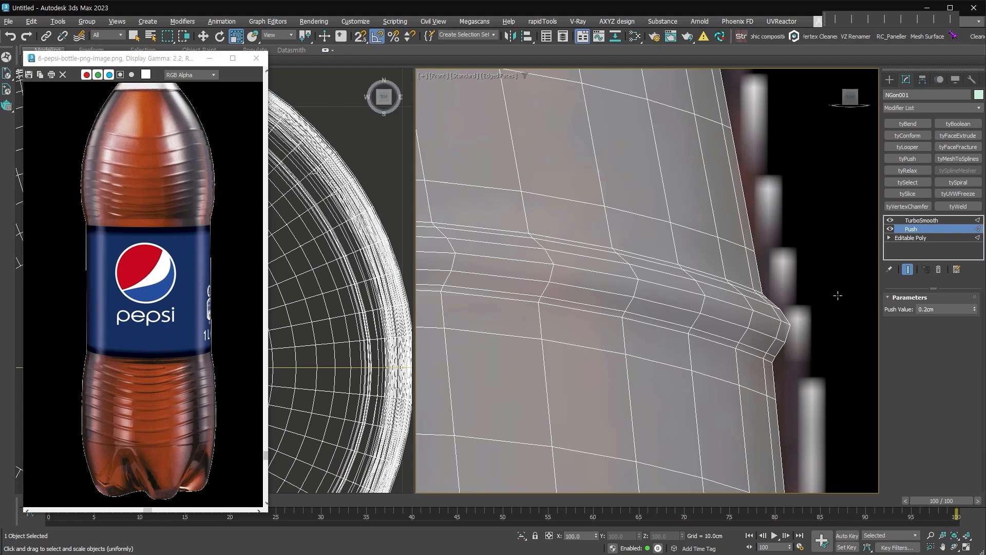
pyautogui.scroll(-4, 763, 303)
pyautogui.scroll(-2, 786, 282)
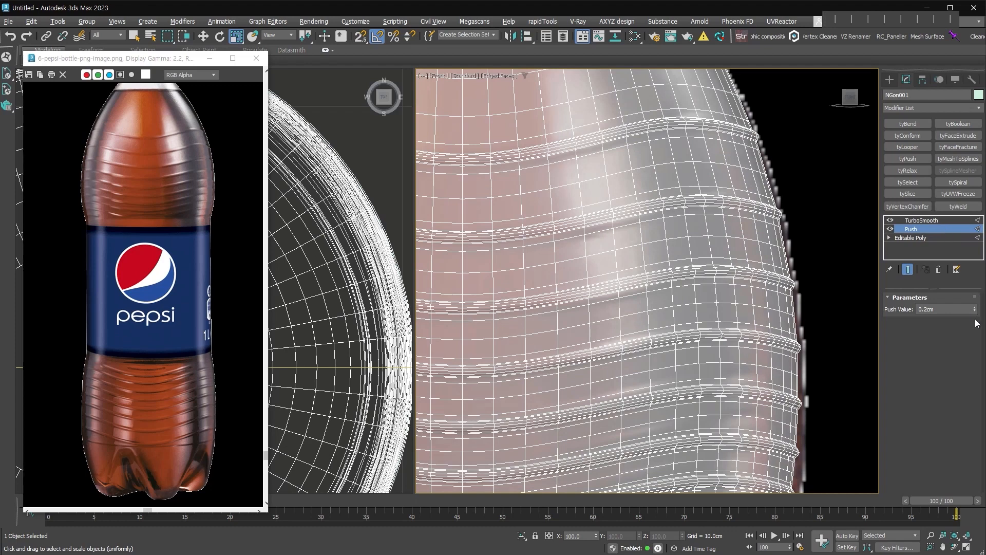
pyautogui.press('F4')
pyautogui.scroll(-5, 815, 337)
pyautogui.scroll(2, 809, 349)
pyautogui.moveTo(791, 370); pyautogui.dragTo(794, 308, button='middle')
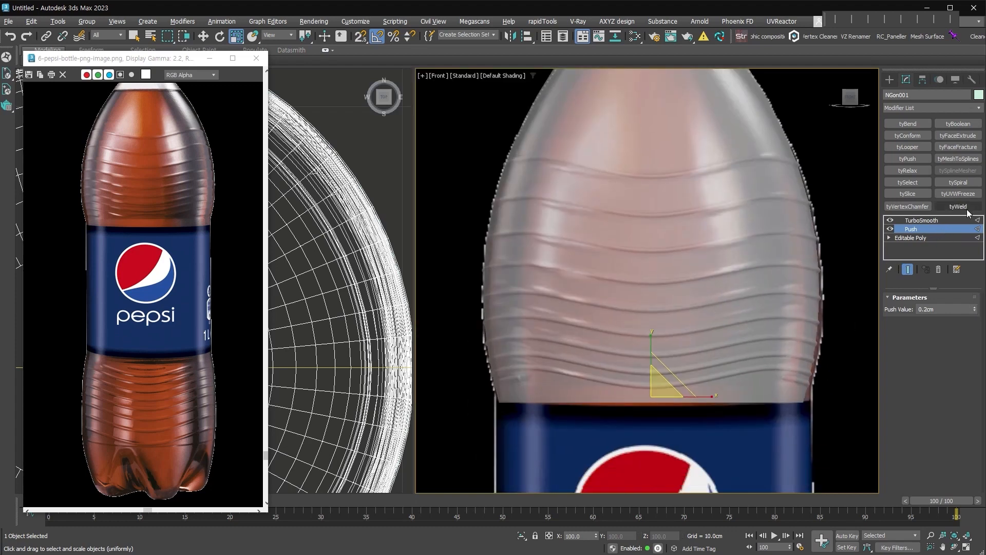
# - Add an Edit Poly modifier above Push and show the unsmoothed mesh with edges at the lowest rib's end
pyautogui.hotkey('ctrl', 'e')
pyautogui.keyDown('alt'); pyautogui.moveTo(605, 358); pyautogui.dragTo(698, 382, button='middle'); pyautogui.keyUp('alt')
pyautogui.scroll(7, 699, 383)
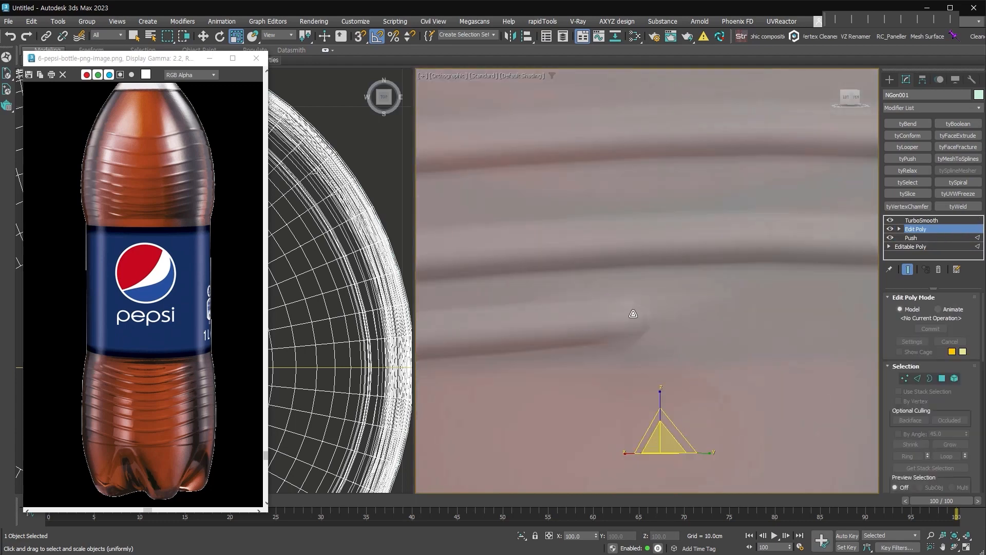
pyautogui.scroll(3, 642, 313)
pyautogui.press('F3')
pyautogui.click(907, 269)
pyautogui.press('F3')
pyautogui.press('F4')
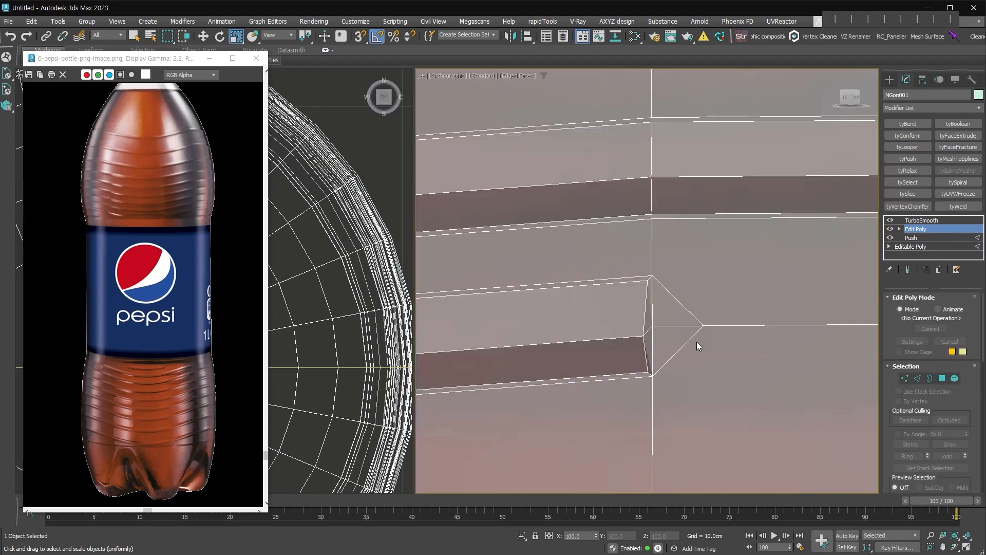
# - Slide the two middle vertices at the lowest rib's end outward along their edge to lengthen the taper
pyautogui.scroll(2, 656, 327)
pyautogui.press('1')
pyautogui.click(651, 325)
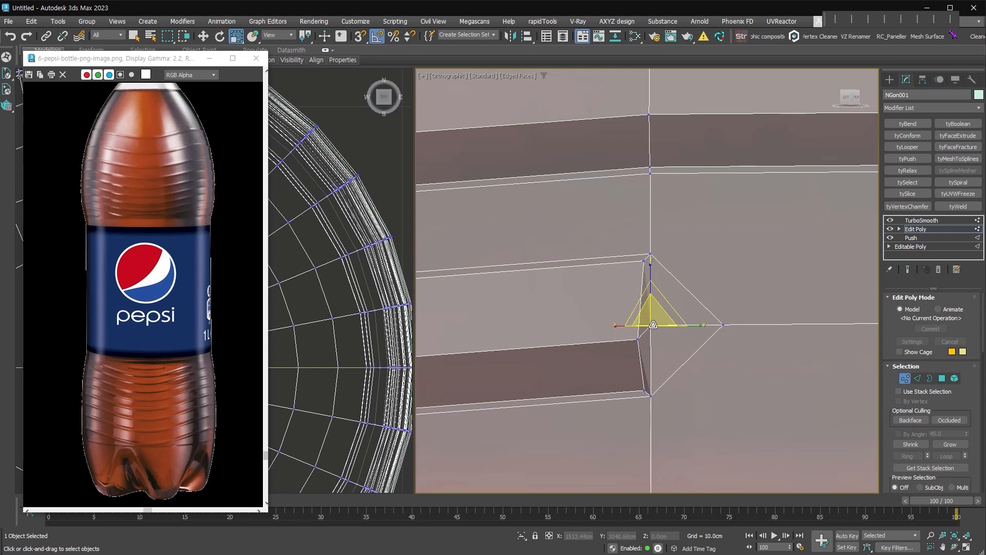
pyautogui.press('w')
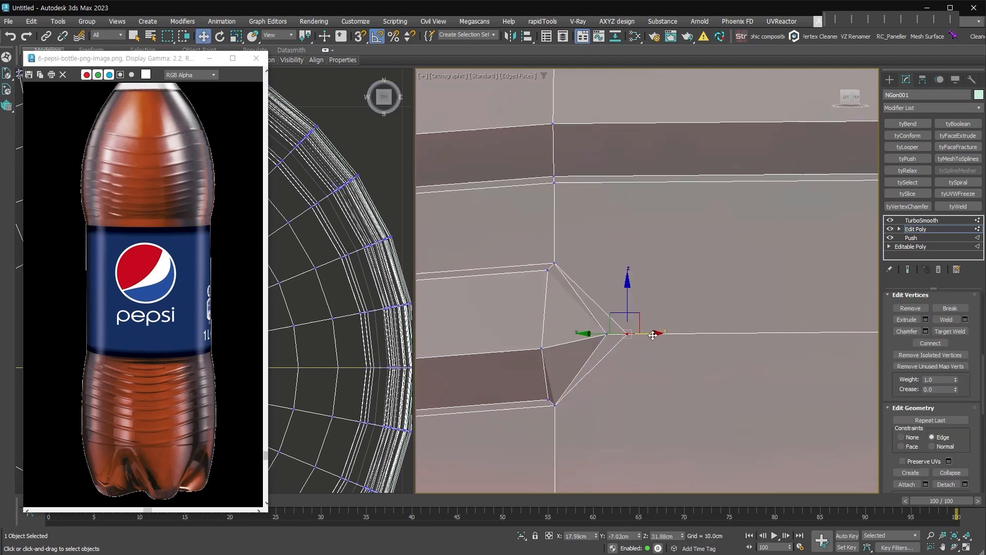
pyautogui.moveTo(660, 335); pyautogui.dragTo(662, 336)
# - Target-weld the inner middle vertex at the rib's end to the outer tip vertex
pyautogui.hotkey('ctrl', 'shift', 'w')
pyautogui.click(607, 334)
pyautogui.click(662, 334)
pyautogui.rightClick(662, 357)
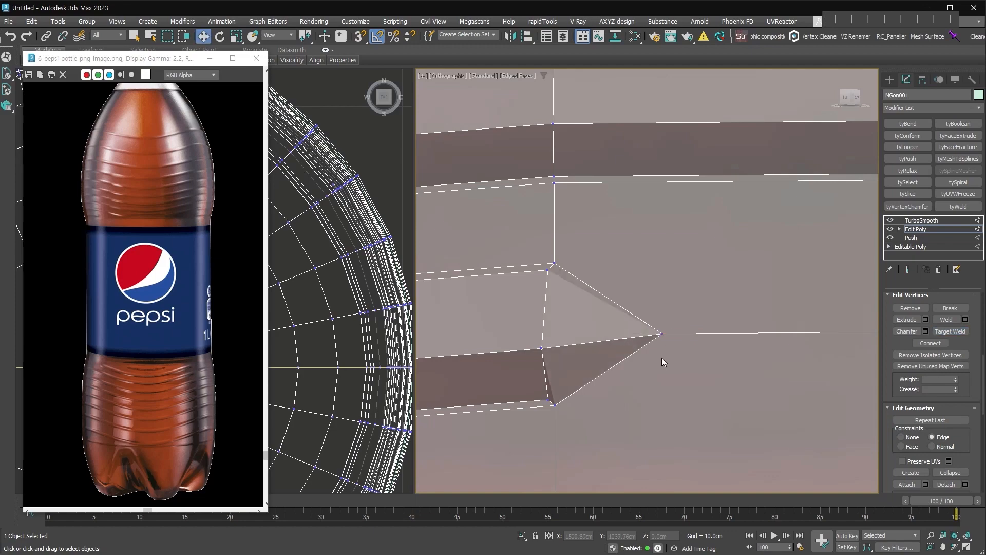
# - Turn the smoothed end result back on and inspect the upper body's ribs with and without edge display
pyautogui.click(908, 269)
pyautogui.press('F4')
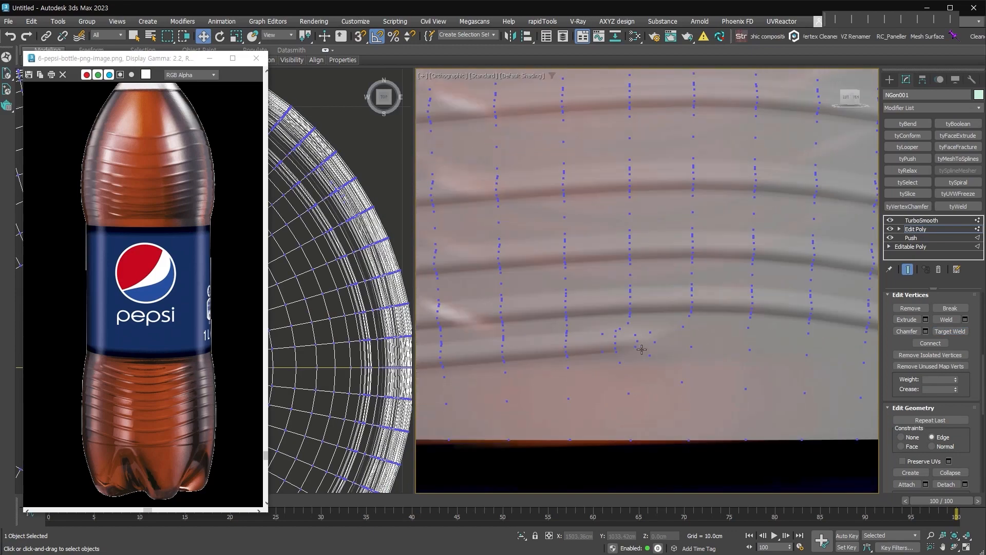
pyautogui.press('F4')
pyautogui.scroll(-3, 649, 359)
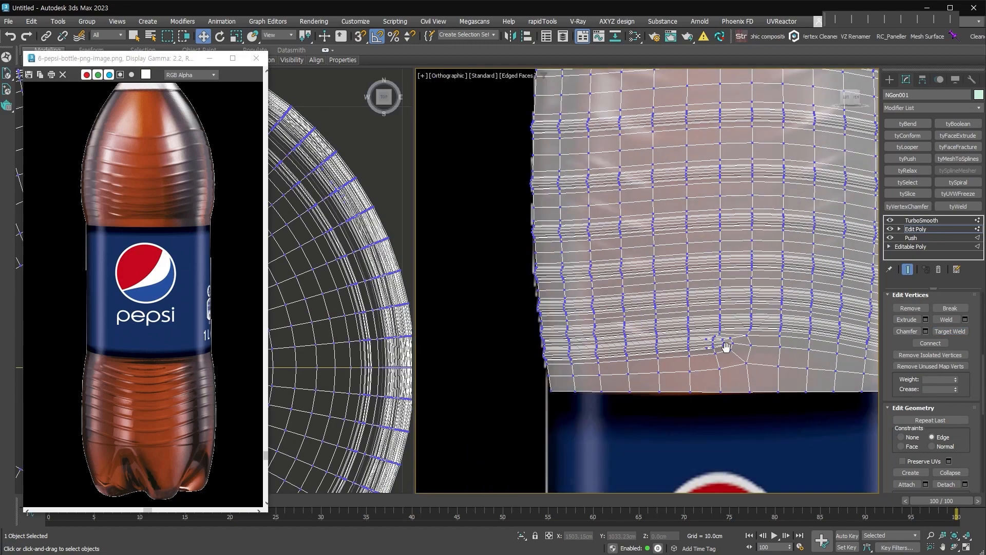
pyautogui.scroll(-3, 672, 356)
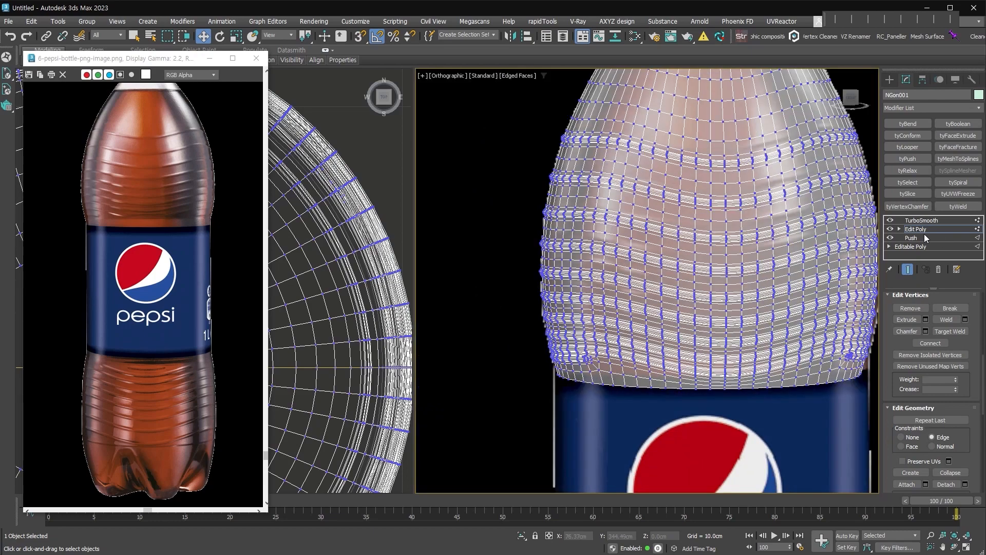
pyautogui.click(927, 237)
pyautogui.click(935, 230)
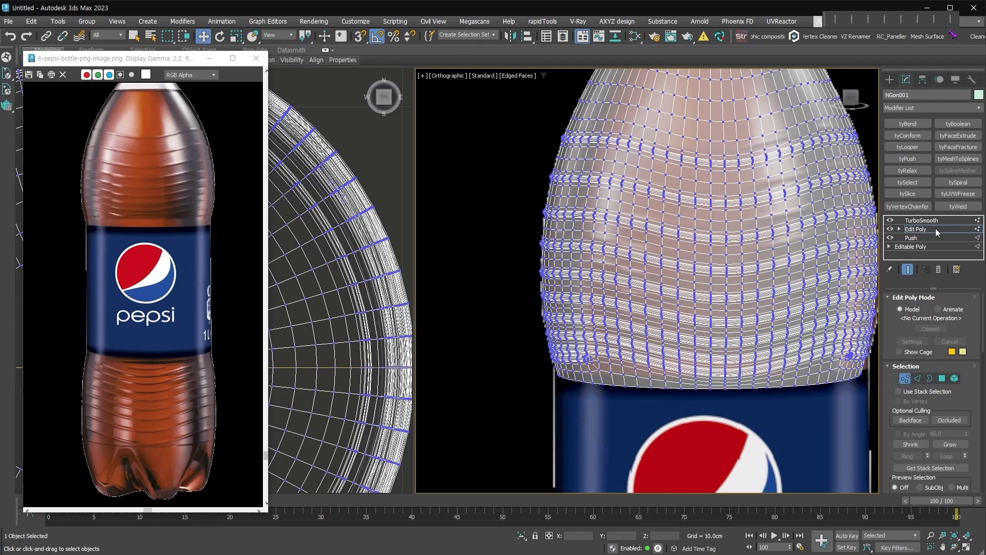
pyautogui.click(940, 220)
pyautogui.scroll(-3, 699, 316)
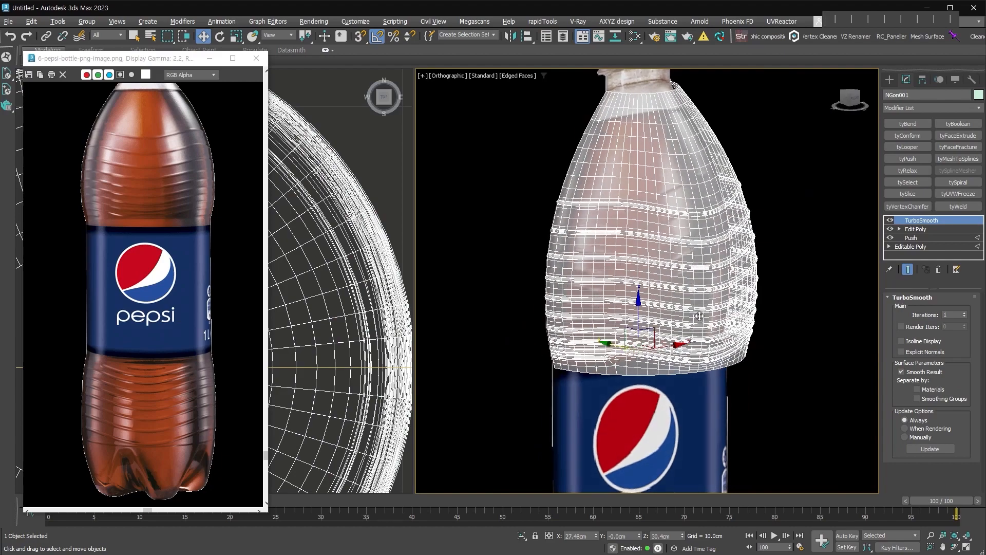
# - In the Edit Poly modifier, select the upper body's top edge loop and extrude it straight upward into the cap area
pyautogui.press('f')
pyautogui.scroll(6, 774, 285)
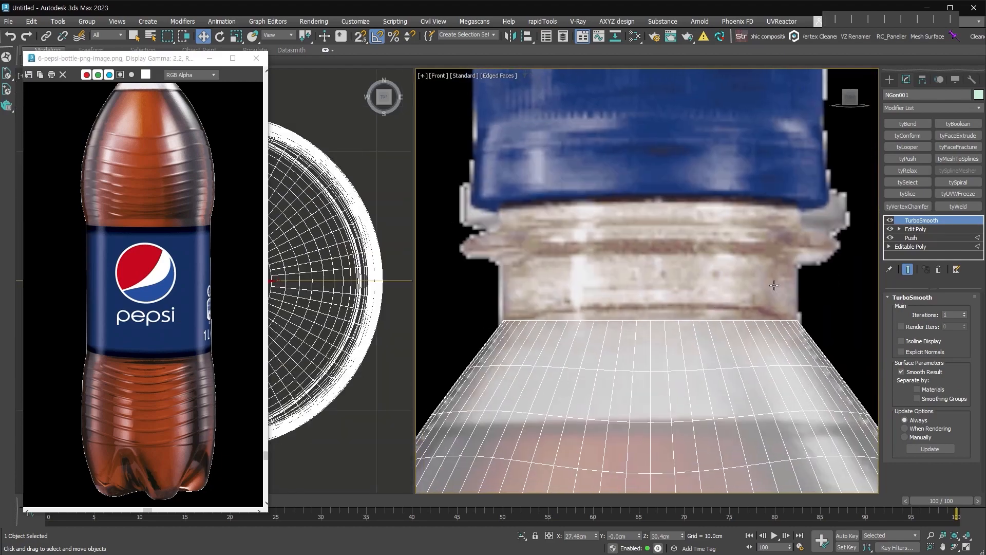
pyautogui.click(922, 229)
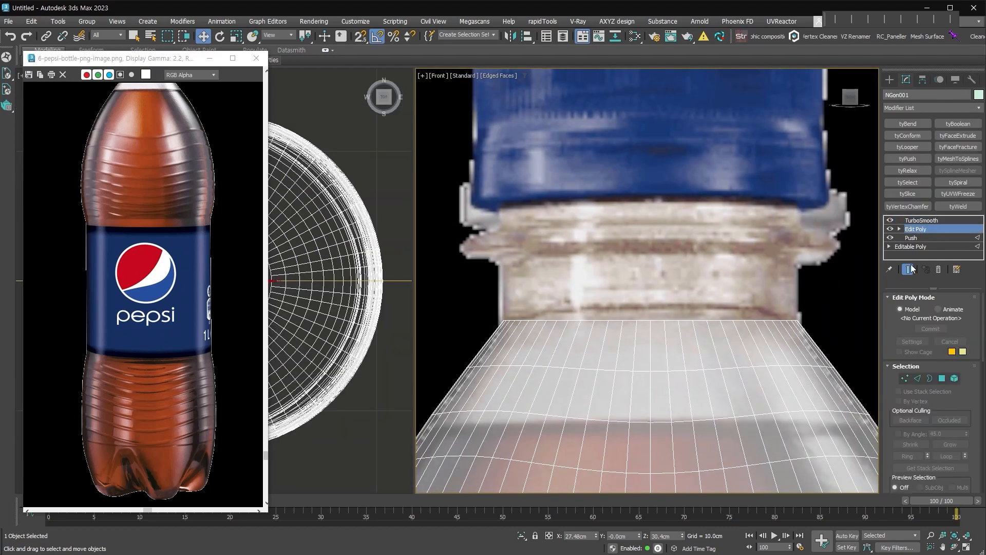
pyautogui.click(908, 269)
pyautogui.scroll(-5, 650, 346)
pyautogui.click(918, 378)
pyautogui.moveTo(564, 329); pyautogui.dragTo(760, 346)
pyautogui.scroll(2, 761, 347)
pyautogui.keyDown('shift'); pyautogui.moveTo(676, 328); pyautogui.dragTo(695, 102); pyautogui.keyUp('shift')
pyautogui.scroll(-3, 740, 234)
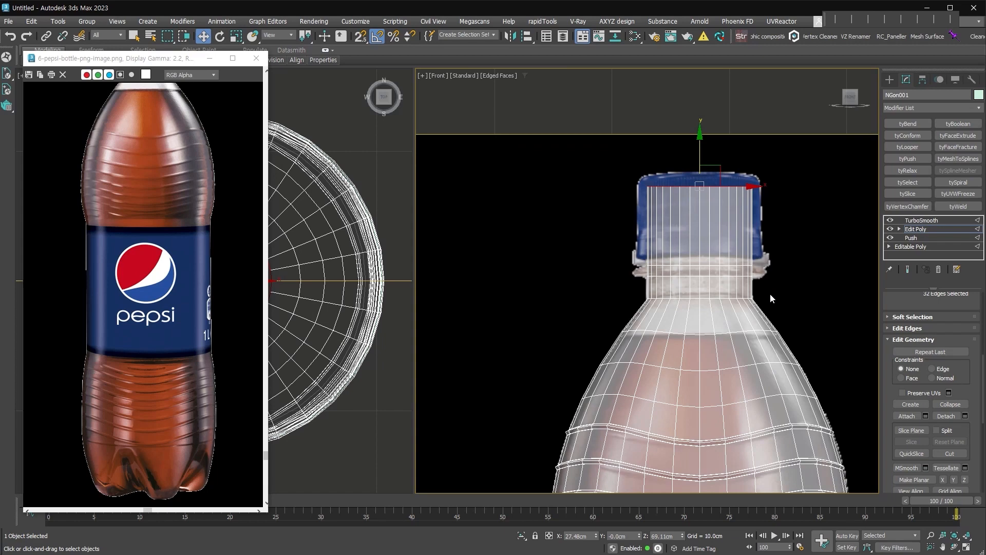
# - Chamfer the edge loop at the base of the neck by about 0.48 cm with 1 segment
pyautogui.scroll(5, 758, 298)
pyautogui.doubleClick(692, 299)
pyautogui.rightClick(637, 302)
pyautogui.click(548, 373)
pyautogui.moveTo(792, 296); pyautogui.dragTo(795, 278)
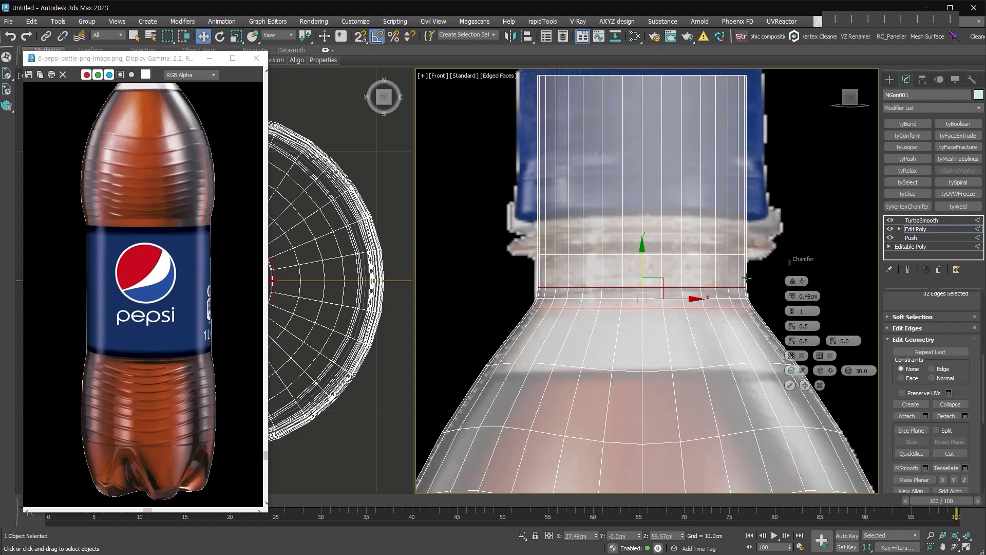
pyautogui.click(790, 385)
pyautogui.click(923, 229)
# - Select the NGon circle on the lower body and convert it to an editable spline
pyautogui.scroll(-8, 694, 267)
pyautogui.moveTo(699, 320); pyautogui.dragTo(700, 285, button='middle')
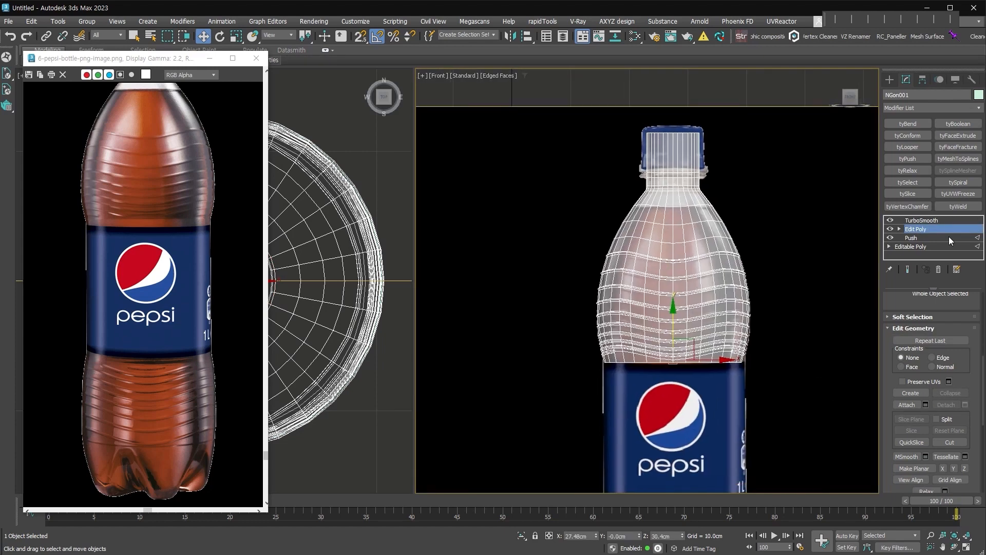
pyautogui.moveTo(683, 432); pyautogui.dragTo(690, 273, button='middle')
pyautogui.click(911, 221)
pyautogui.click(733, 395)
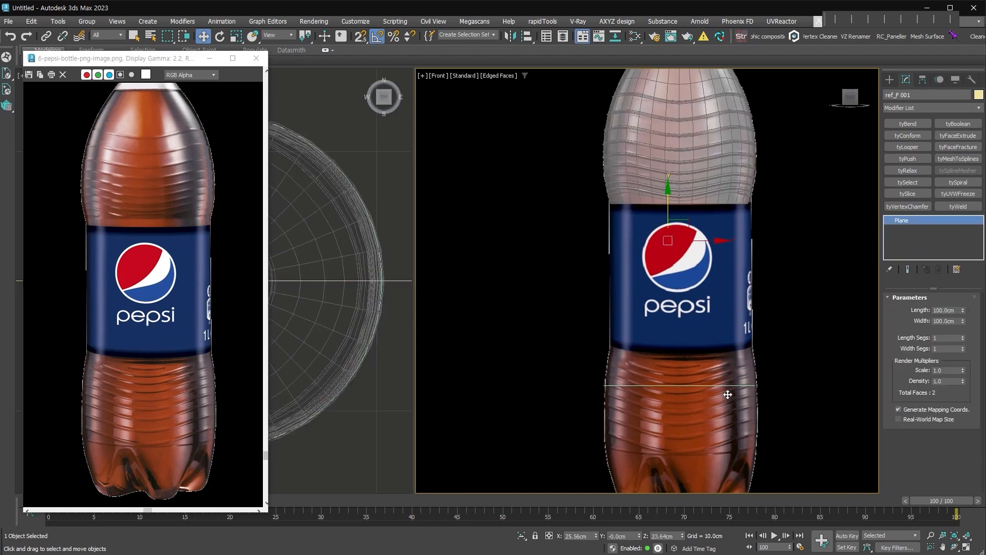
pyautogui.click(718, 386)
pyautogui.scroll(4, 718, 385)
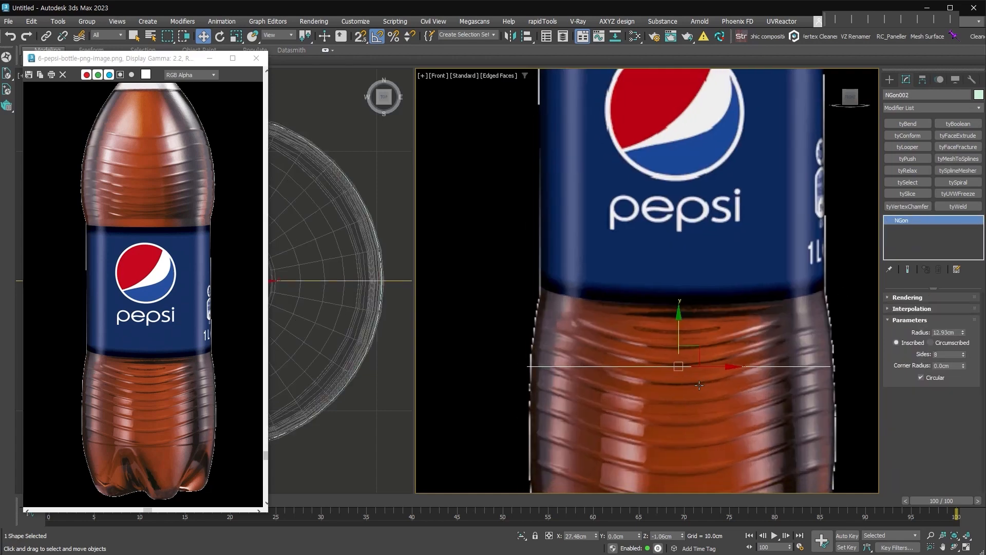
pyautogui.hotkey('alt', 'e')
# - Lower the circle onto the ribbed area and raise its outer vertices to start a wave like the ribs
pyautogui.click(918, 367)
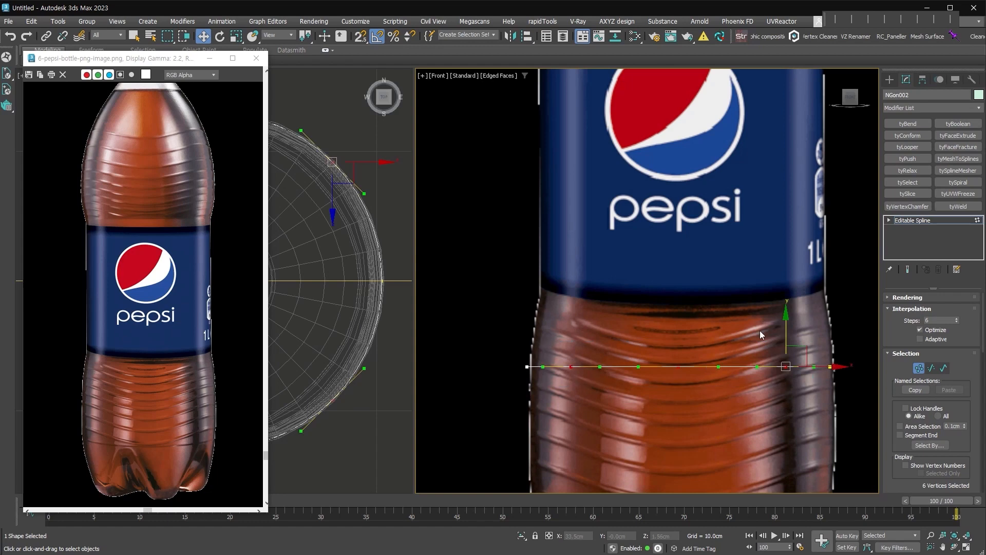
pyautogui.click(469, 377)
pyautogui.click(922, 369)
pyautogui.moveTo(676, 335); pyautogui.dragTo(667, 437)
pyautogui.click(919, 372)
pyautogui.hotkey('ctrl', 'i')
pyautogui.moveTo(830, 380); pyautogui.dragTo(840, 348)
# - Make all the spline's vertices Smooth and raise the in-between side vertices slightly to refine the wave
pyautogui.hotkey('ctrl', 'pagedown')
pyautogui.hotkey('ctrl', 'a')
pyautogui.rightClick(674, 415)
pyautogui.click(661, 363)
pyautogui.moveTo(791, 430); pyautogui.dragTo(769, 376)
pyautogui.keyDown('ctrl'); pyautogui.moveTo(548, 430); pyautogui.dragTo(591, 376); pyautogui.keyUp('ctrl')
pyautogui.moveTo(787, 359); pyautogui.dragTo(787, 357)
# - Set the spline's interpolation to 3 steps and extrude it 25 cm without start and end caps
pyautogui.click(957, 319)
pyautogui.click(957, 319)
pyautogui.click(957, 319)
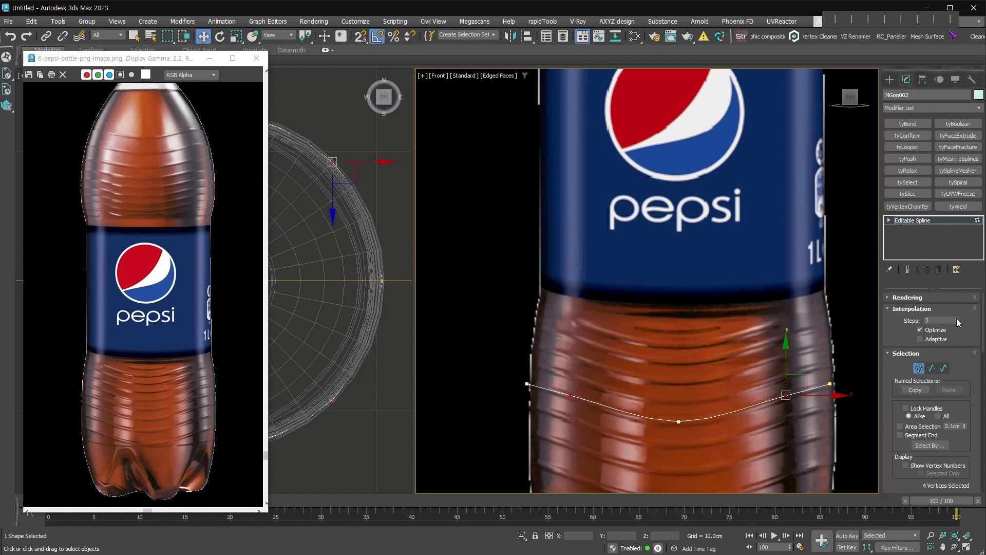
pyautogui.click(917, 220)
pyautogui.hotkey('shift', 'e')
pyautogui.click(937, 349)
pyautogui.click(938, 340)
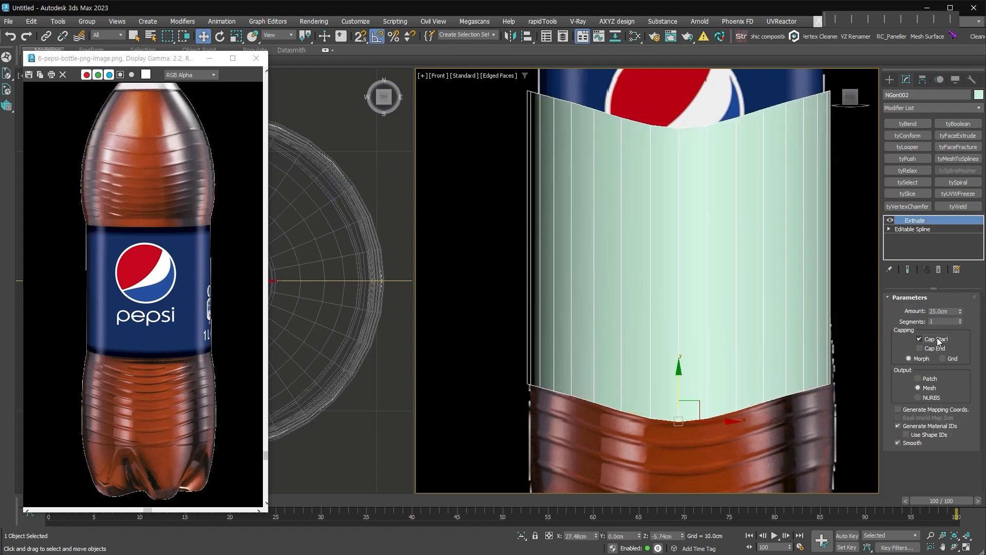
# - Make the extruded band see-through, lower it to the bottom of the ribbed area and convert it to Editable Poly
pyautogui.hotkey('alt', 'x')
pyautogui.scroll(-2, 703, 366)
pyautogui.moveTo(703, 365); pyautogui.dragTo(692, 328, button='middle')
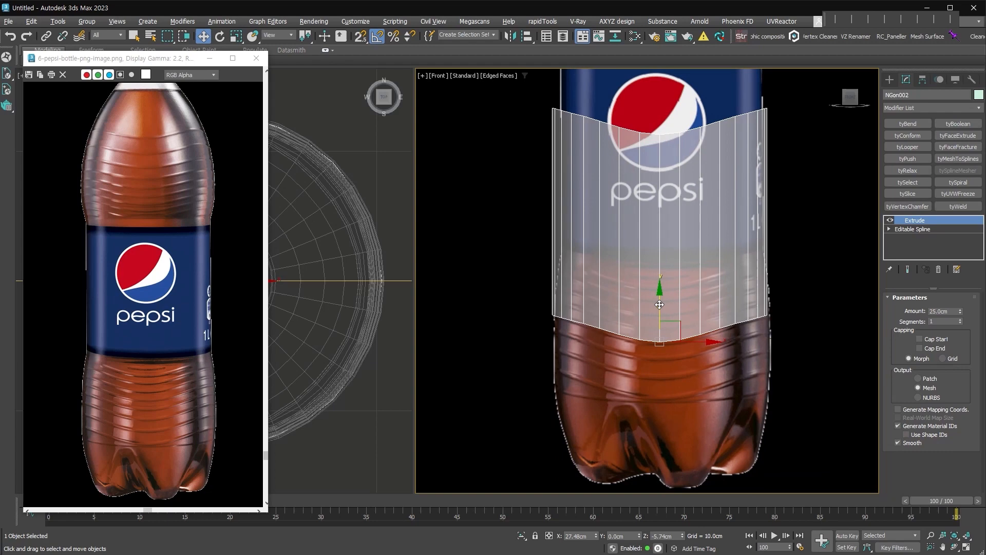
pyautogui.moveTo(659, 305); pyautogui.dragTo(648, 362)
pyautogui.hotkey('shift', 'c')
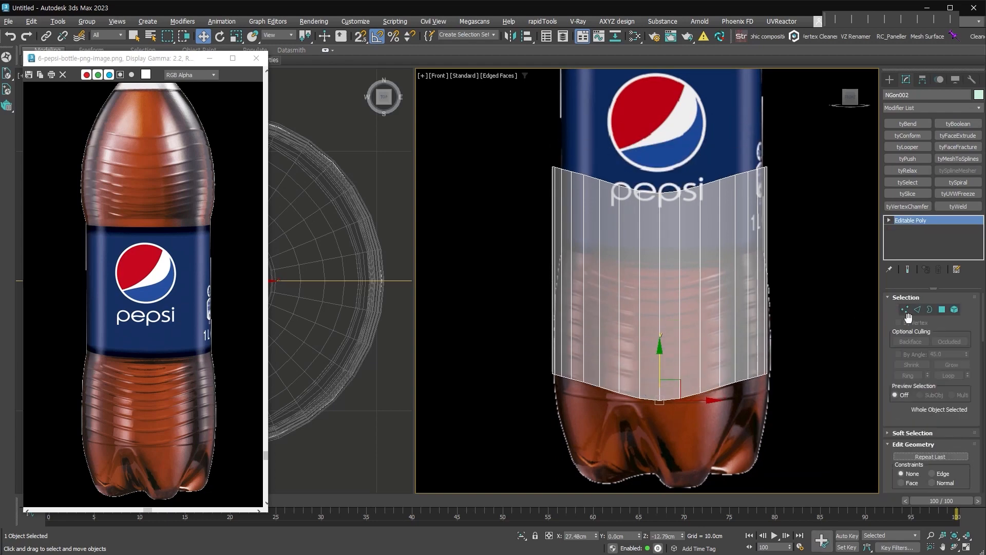
# - Lower the band's top border toward the label's lower edge, extend it up by one row and flatten it on Z
pyautogui.click(929, 309)
pyautogui.moveTo(794, 142); pyautogui.dragTo(720, 229)
pyautogui.moveTo(659, 137); pyautogui.dragTo(662, 216)
pyautogui.scroll(-10, 955, 452)
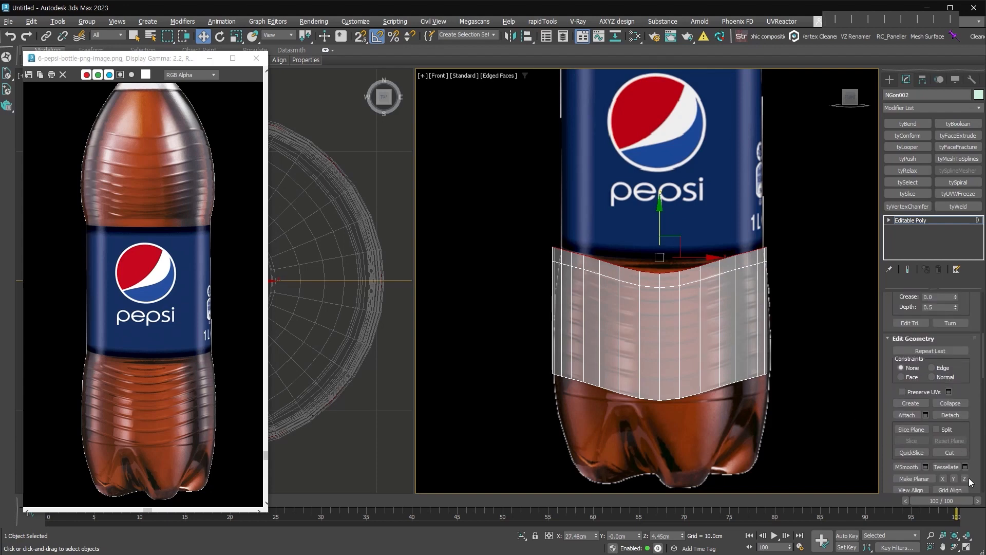
pyautogui.click(965, 478)
pyautogui.moveTo(659, 223); pyautogui.dragTo(659, 224)
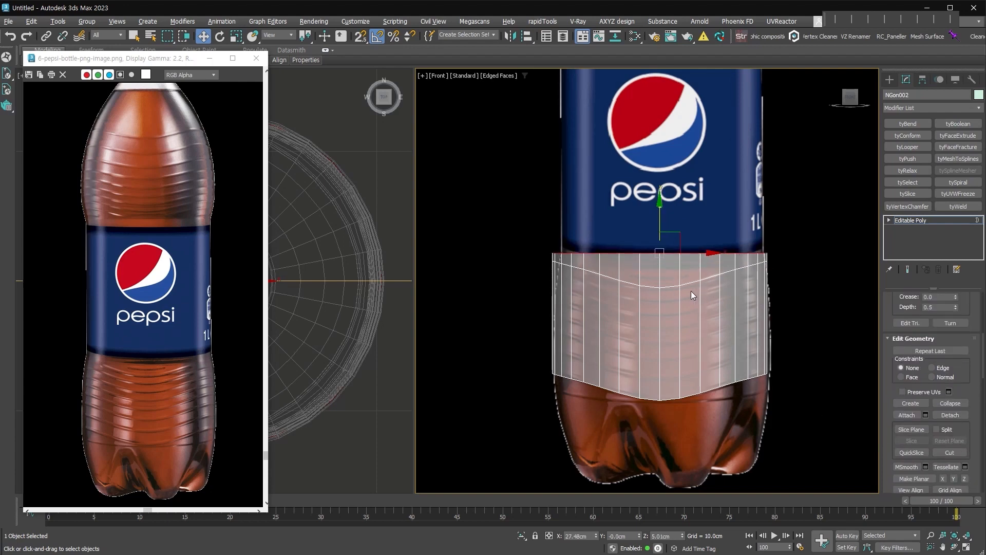
# - Extend the band's bottom border down by one row and flatten it on Z
pyautogui.click(648, 395)
pyautogui.moveTo(660, 355); pyautogui.dragTo(658, 364)
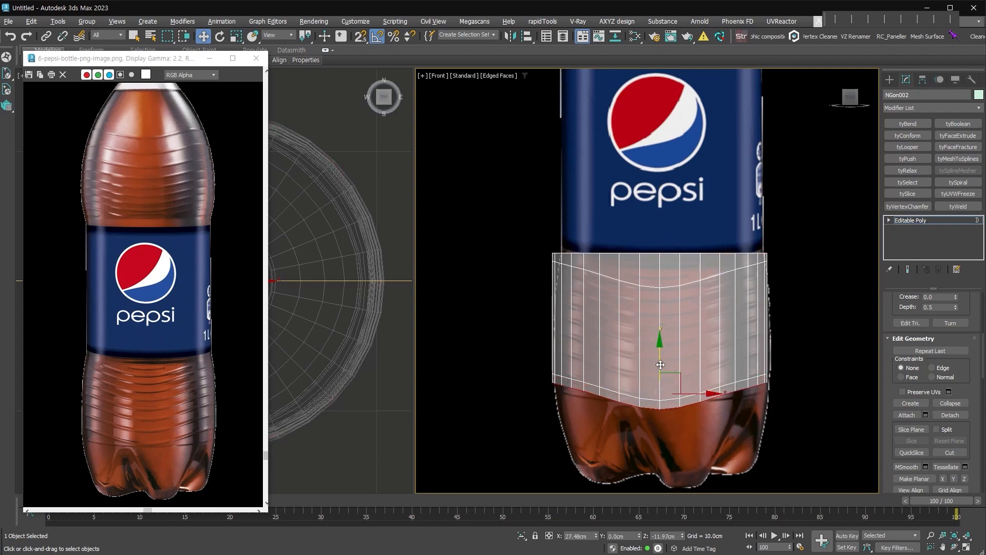
pyautogui.click(965, 478)
pyautogui.click(781, 409)
# - Add a wavy edge loop around the band's middle, raise it slightly and chamfer it out to the end rows
pyautogui.moveTo(487, 329); pyautogui.dragTo(488, 329)
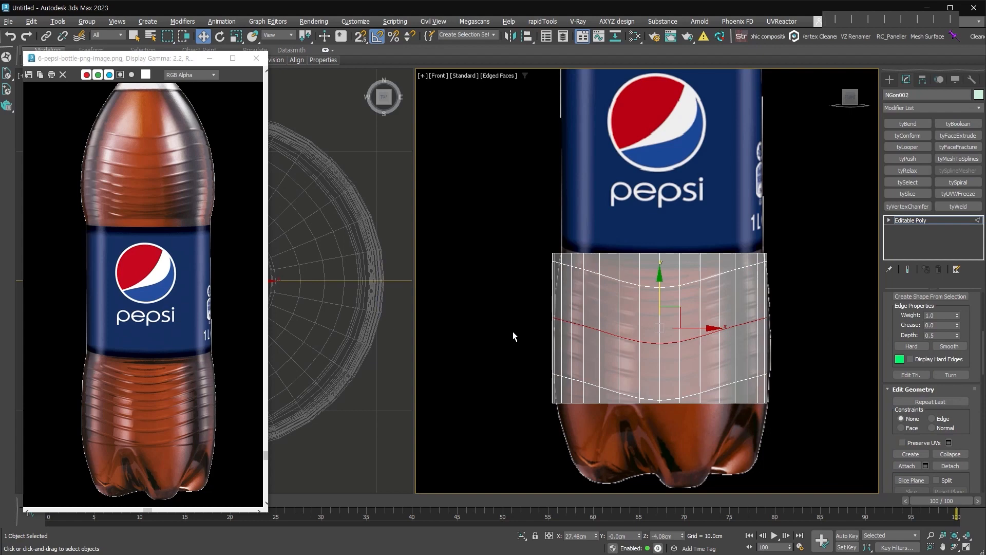
pyautogui.scroll(3, 589, 312)
pyautogui.moveTo(700, 300); pyautogui.dragTo(697, 278)
pyautogui.rightClick(696, 277)
pyautogui.click(603, 351)
pyautogui.click(798, 282)
pyautogui.click(819, 298)
pyautogui.moveTo(792, 297); pyautogui.dragTo(832, 10)
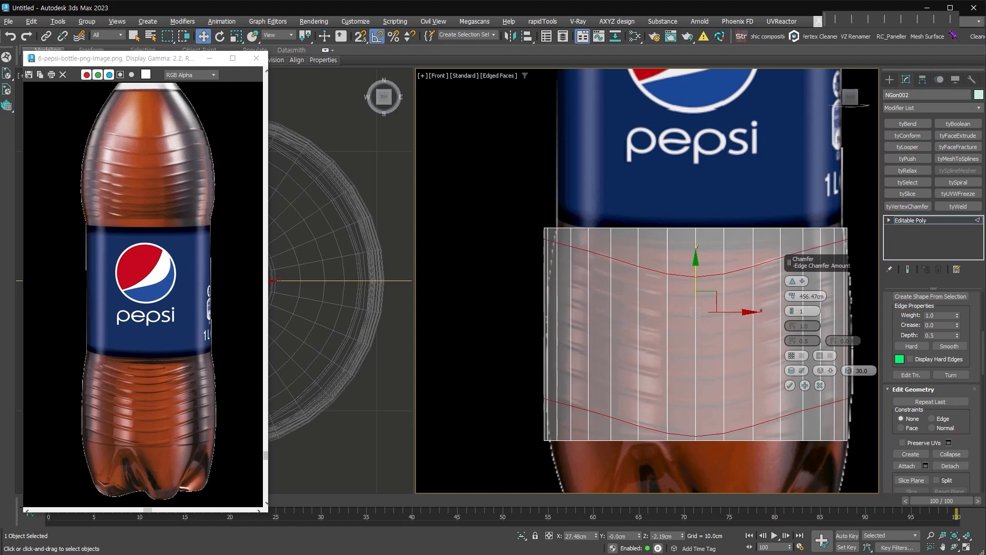
# - Give the chamfer 8 segments, shift the loops upward so they tighten toward the label, and apply it
pyautogui.click(792, 308)
pyautogui.click(792, 309)
pyautogui.click(792, 309)
pyautogui.click(793, 309)
pyautogui.click(793, 309)
pyautogui.click(793, 309)
pyautogui.click(793, 309)
pyautogui.moveTo(700, 279); pyautogui.dragTo(697, 245)
pyautogui.click(793, 309)
pyautogui.click(793, 313)
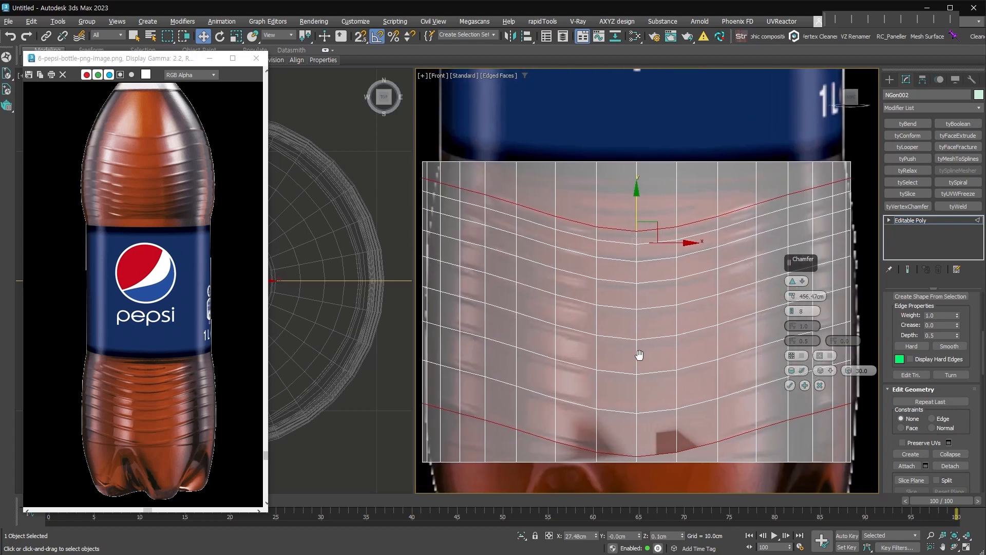
pyautogui.scroll(2, 804, 389)
pyautogui.click(790, 385)
# - Select the band's uppermost wavy loop and flatten its wave
pyautogui.moveTo(892, 354); pyautogui.dragTo(905, 445)
pyautogui.click(900, 394)
pyautogui.scroll(-2, 600, 315)
pyautogui.moveTo(600, 315); pyautogui.dragTo(604, 315, button='middle')
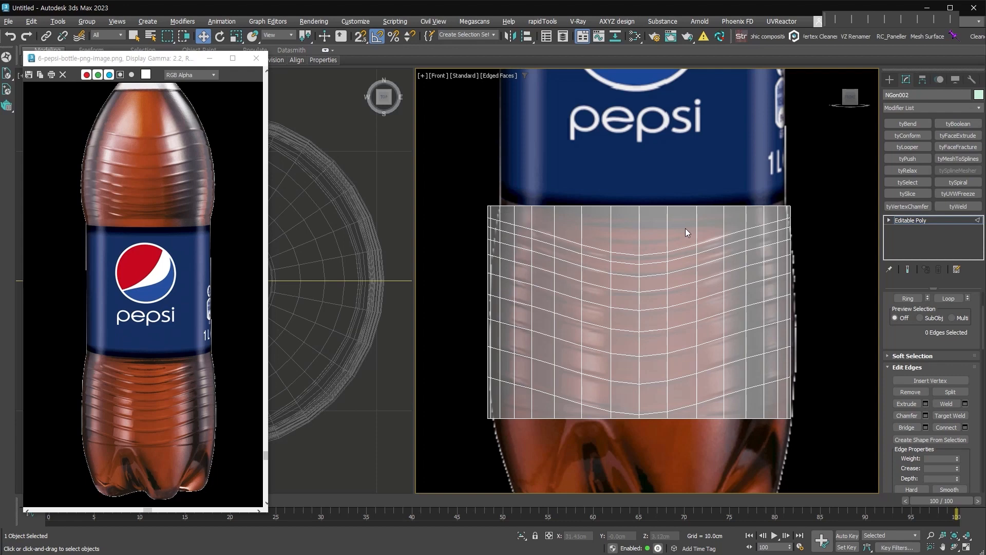
pyautogui.doubleClick(650, 255)
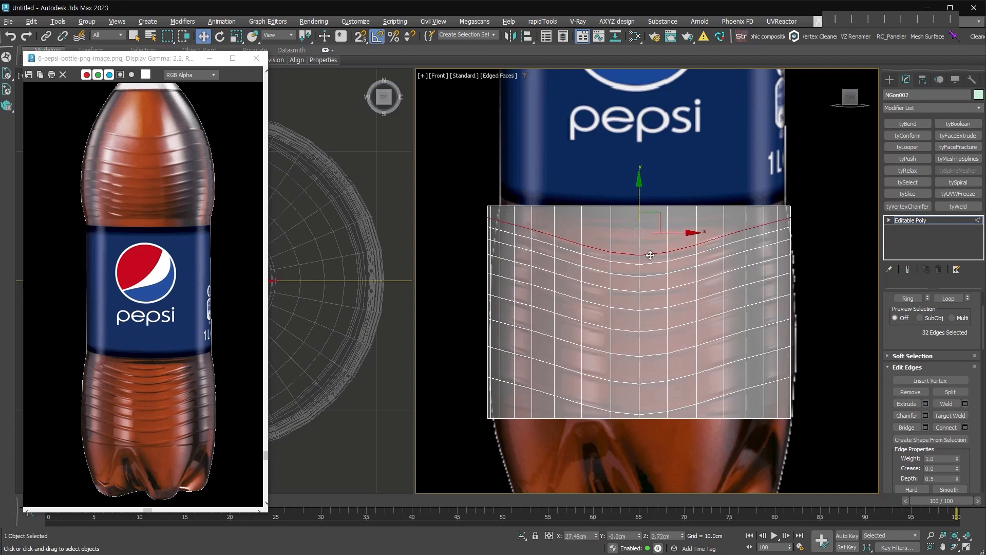
pyautogui.moveTo(640, 205); pyautogui.dragTo(661, 227)
# - Select the side edges of the uppermost wavy loop on both sides and lower them slightly
pyautogui.moveTo(584, 237); pyautogui.dragTo(758, 281)
pyautogui.rightClick(769, 174)
pyautogui.click(781, 181)
pyautogui.keyDown('ctrl'); pyautogui.moveTo(569, 154); pyautogui.dragTo(700, 269); pyautogui.keyUp('ctrl')
pyautogui.moveTo(754, 192); pyautogui.dragTo(754, 196)
pyautogui.press('w')
pyautogui.moveTo(756, 176); pyautogui.dragTo(756, 183)
pyautogui.press('r')
pyautogui.press('w')
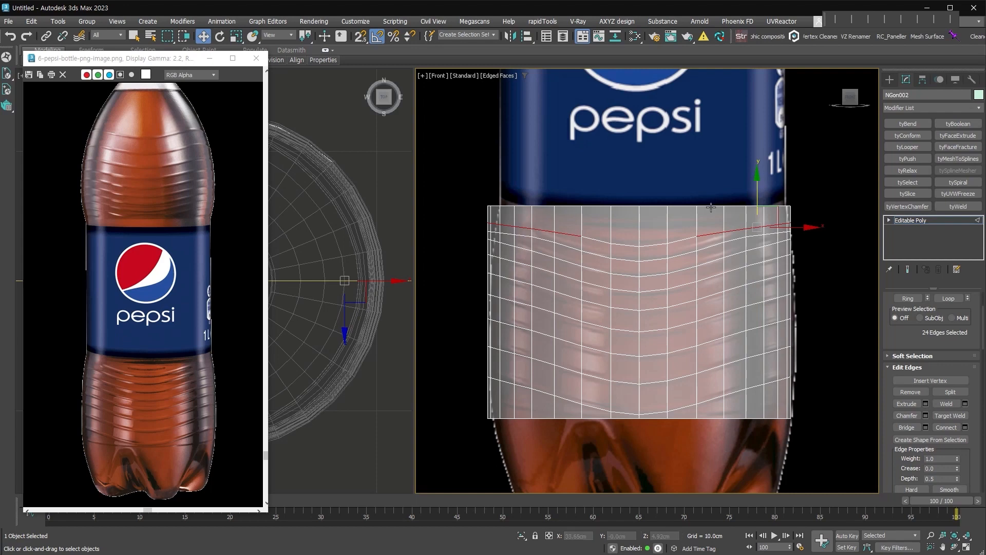
# - Lower the band's top border slightly below the label's lower edge and leave edge editing
pyautogui.doubleClick(711, 207)
pyautogui.moveTo(639, 166); pyautogui.dragTo(640, 174)
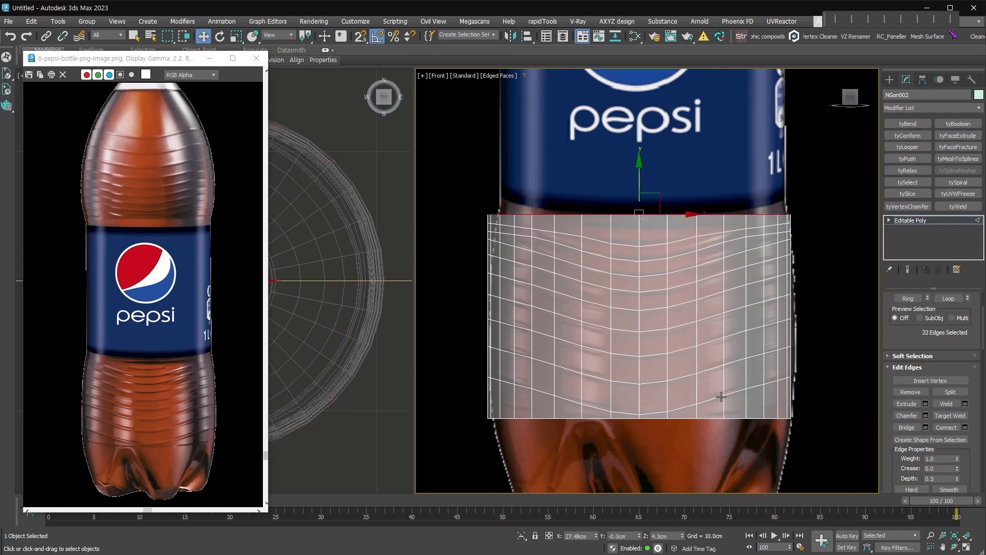
pyautogui.press('2')
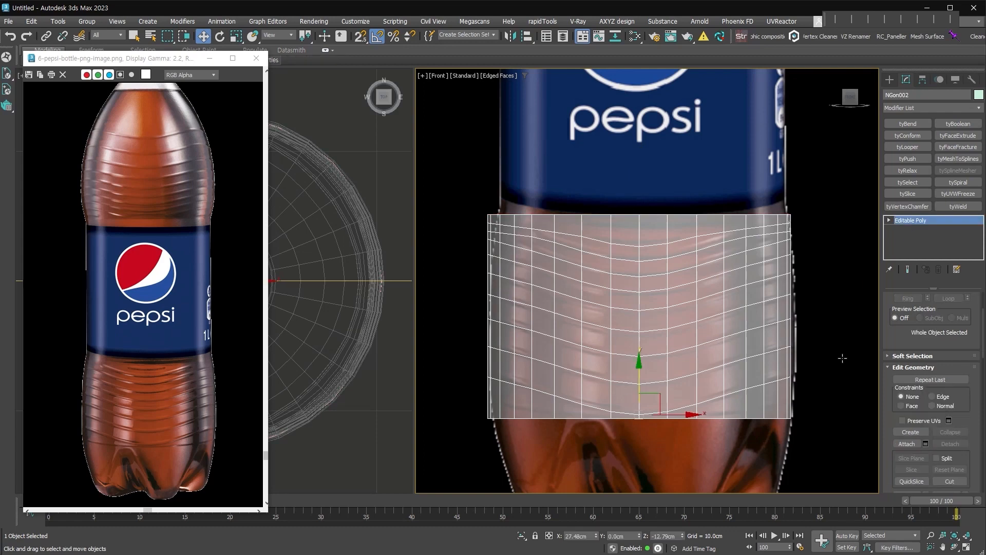
# - Add an FFD 4x4x4 modifier and scale its top and bottom control-point rows inward to the bottle's outline
pyautogui.hotkey('alt', 'f')
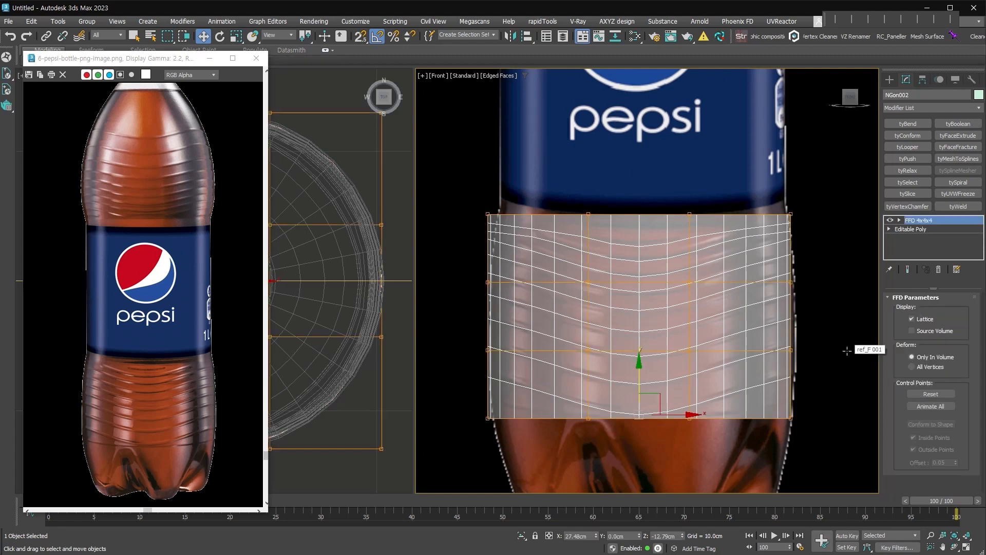
pyautogui.press('1')
pyautogui.moveTo(832, 191); pyautogui.dragTo(457, 234)
pyautogui.rightClick(665, 192)
pyautogui.click(680, 217)
pyautogui.moveTo(648, 206); pyautogui.dragTo(648, 212)
pyautogui.moveTo(466, 407); pyautogui.dragTo(851, 443)
pyautogui.moveTo(649, 409); pyautogui.dragTo(648, 413)
# - Scale the two middle control-point rows outward and fine-tune the top row to follow the bottle's silhouette
pyautogui.moveTo(446, 270)
pyautogui.mouseDown()
pyautogui.moveTo(856, 363)
pyautogui.moveTo(835, 329)
pyautogui.mouseUp()
pyautogui.moveTo(650, 273); pyautogui.dragTo(650, 268)
pyautogui.moveTo(455, 326); pyautogui.dragTo(939, 376)
pyautogui.moveTo(650, 342); pyautogui.dragTo(650, 339)
pyautogui.moveTo(442, 178); pyautogui.dragTo(832, 237)
pyautogui.moveTo(651, 203); pyautogui.dragTo(650, 205)
pyautogui.moveTo(650, 205); pyautogui.dragTo(639, 125, button='middle')
pyautogui.click(947, 221)
# - Check the shaped band against the whole bottle and collapse it to Editable Poly
pyautogui.scroll(-5, 651, 286)
pyautogui.moveTo(652, 286); pyautogui.dragTo(678, 398, button='middle')
pyautogui.scroll(2, 678, 397)
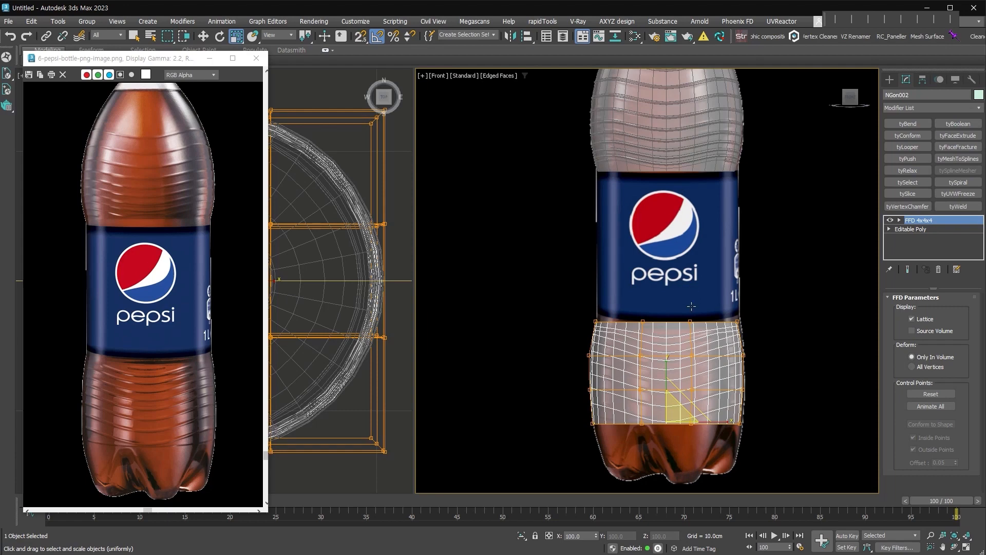
pyautogui.moveTo(693, 429); pyautogui.dragTo(689, 381, button='middle')
pyautogui.scroll(5, 689, 381)
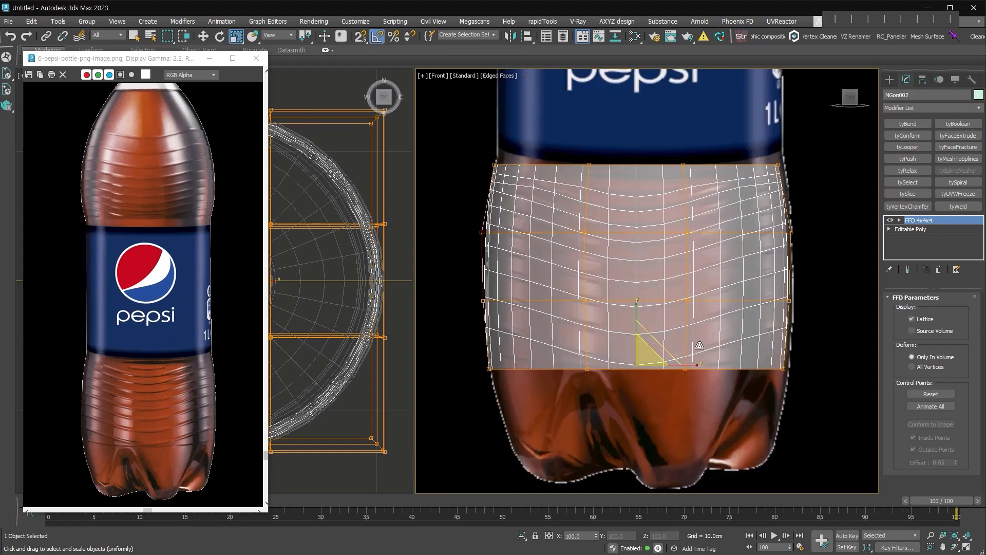
pyautogui.hotkey('alt', 'c')
# - Select the wavy horizontal edge loops down the band, adding the next loop above them
pyautogui.press('2')
pyautogui.click(676, 219)
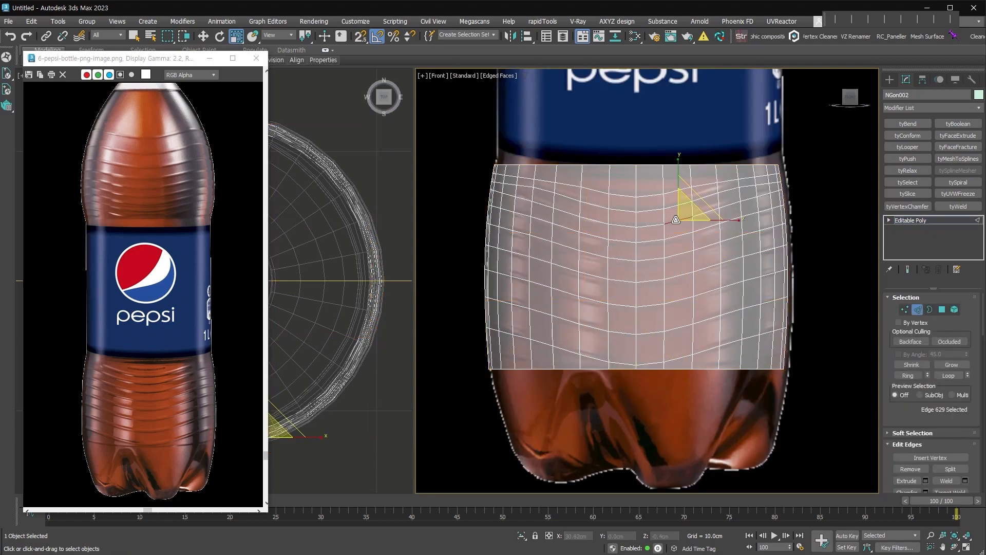
pyautogui.keyDown('shift'); pyautogui.click(680, 358); pyautogui.keyUp('shift')
pyautogui.hotkey('alt', 'l')
pyautogui.moveTo(596, 159); pyautogui.dragTo(583, 239, button='middle')
pyautogui.scroll(2, 584, 240)
pyautogui.keyDown('ctrl'); pyautogui.doubleClick(574, 303); pyautogui.keyUp('ctrl')
# - Add the uppermost wavy loop and deselect the side edges of the upper loops so those ribs end short
pyautogui.keyDown('alt'); pyautogui.moveTo(509, 225); pyautogui.dragTo(409, 319); pyautogui.keyUp('alt')
pyautogui.keyDown('alt'); pyautogui.moveTo(774, 223); pyautogui.dragTo(904, 330); pyautogui.keyUp('alt')
pyautogui.keyDown('ctrl'); pyautogui.doubleClick(662, 290); pyautogui.keyUp('ctrl')
pyautogui.keyDown('alt'); pyautogui.moveTo(425, 222); pyautogui.dragTo(549, 277); pyautogui.keyUp('alt')
pyautogui.keyDown('alt'); pyautogui.moveTo(479, 218); pyautogui.dragTo(581, 286); pyautogui.keyUp('alt')
pyautogui.keyDown('alt'); pyautogui.moveTo(707, 225); pyautogui.dragTo(785, 279); pyautogui.keyUp('alt')
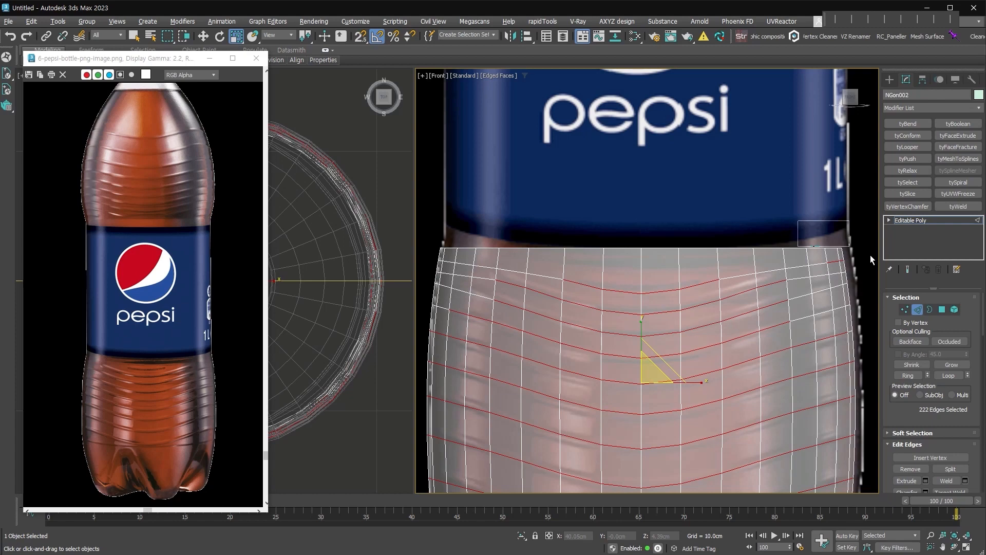
pyautogui.keyDown('alt'); pyautogui.moveTo(799, 222); pyautogui.dragTo(868, 288); pyautogui.keyUp('alt')
# - Extrude the selected wavy edge loops on the lower band with 0 cm height and 0.22 cm width
pyautogui.moveTo(767, 343); pyautogui.dragTo(760, 289, button='middle')
pyautogui.moveTo(692, 354); pyautogui.dragTo(714, 304, button='middle')
pyautogui.rightClick(700, 297)
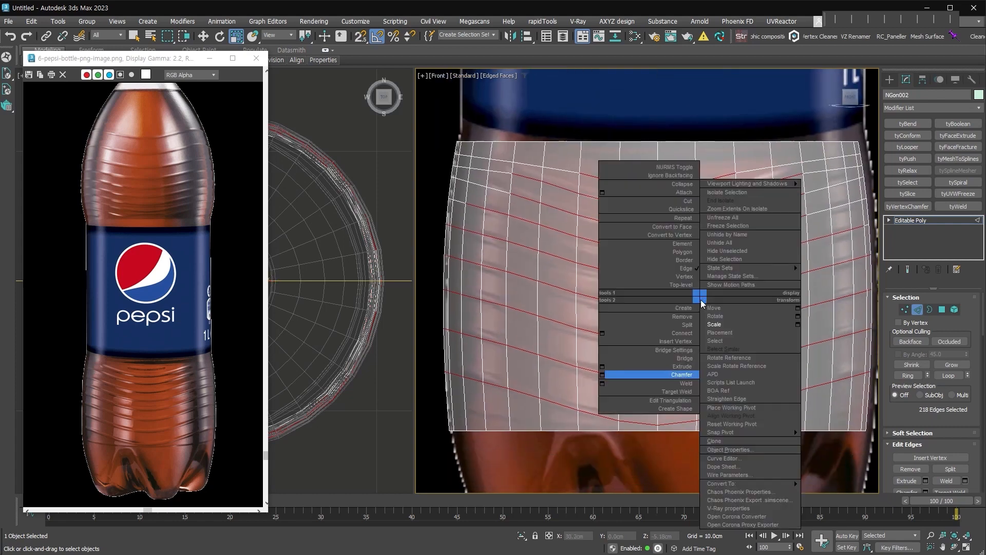
pyautogui.click(603, 367)
pyautogui.rightClick(816, 281)
pyautogui.moveTo(815, 296); pyautogui.dragTo(819, 296)
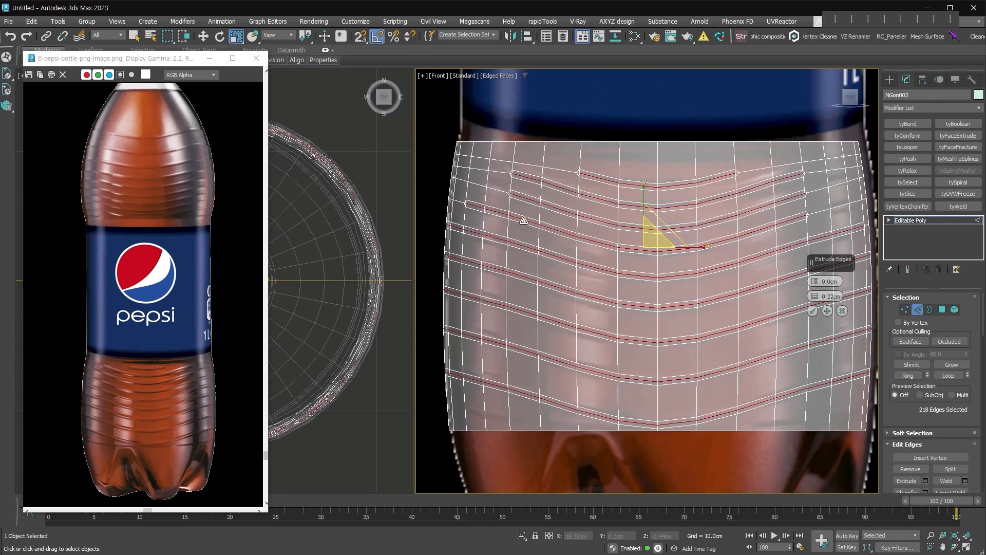
pyautogui.keyDown('ctrl'); pyautogui.doubleClick(522, 218); pyautogui.keyUp('ctrl')
pyautogui.keyDown('ctrl'); pyautogui.doubleClick(527, 198); pyautogui.keyUp('ctrl')
pyautogui.keyDown('ctrl'); pyautogui.doubleClick(858, 227); pyautogui.keyUp('ctrl')
pyautogui.keyDown('alt'); pyautogui.moveTo(847, 302); pyautogui.dragTo(651, 308, button='middle'); pyautogui.keyUp('alt')
pyautogui.click(813, 311)
pyautogui.moveTo(805, 214); pyautogui.dragTo(734, 306, button='middle')
pyautogui.click(926, 221)
# - Select the ribbed upper body and copy its Push modifier from the stack
pyautogui.scroll(-4, 765, 236)
pyautogui.moveTo(765, 236); pyautogui.dragTo(747, 379, button='middle')
pyautogui.scroll(-2, 742, 330)
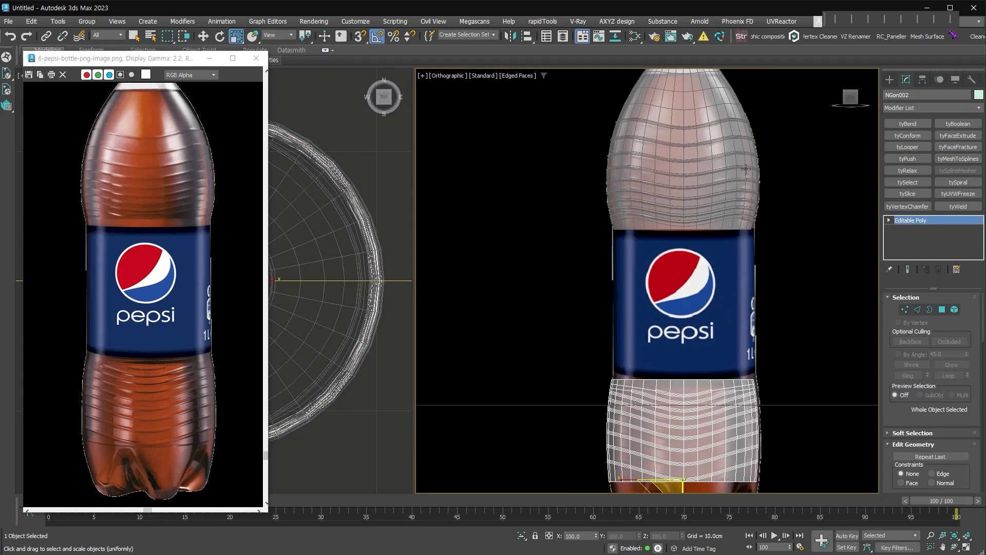
pyautogui.click(743, 164)
pyautogui.rightClick(930, 238)
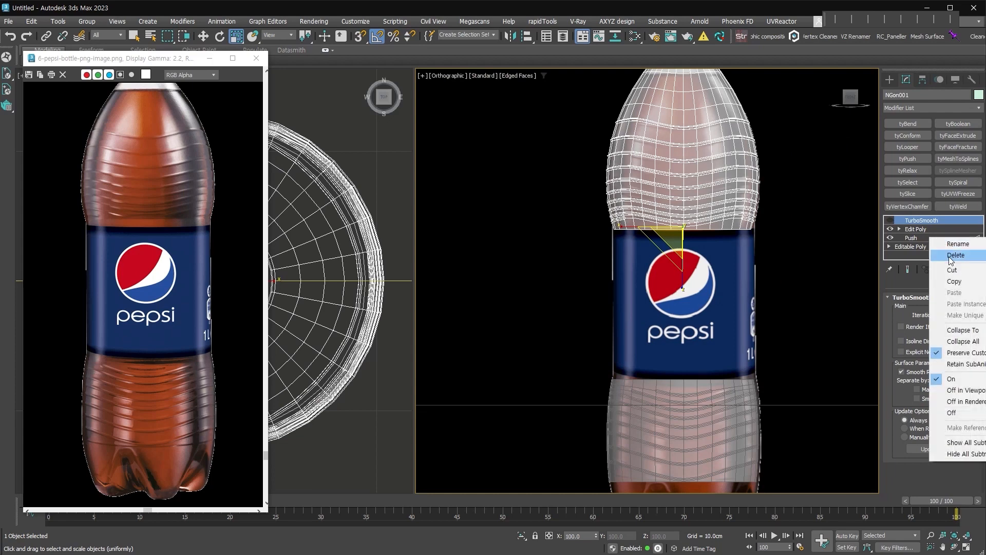
pyautogui.click(965, 281)
# - Paste the copied Push modifier onto the lower band with its rib edges selected, raising the ribs by 0.2 cm
pyautogui.moveTo(745, 405); pyautogui.dragTo(743, 298, button='middle')
pyautogui.scroll(4, 742, 298)
pyautogui.click(742, 301)
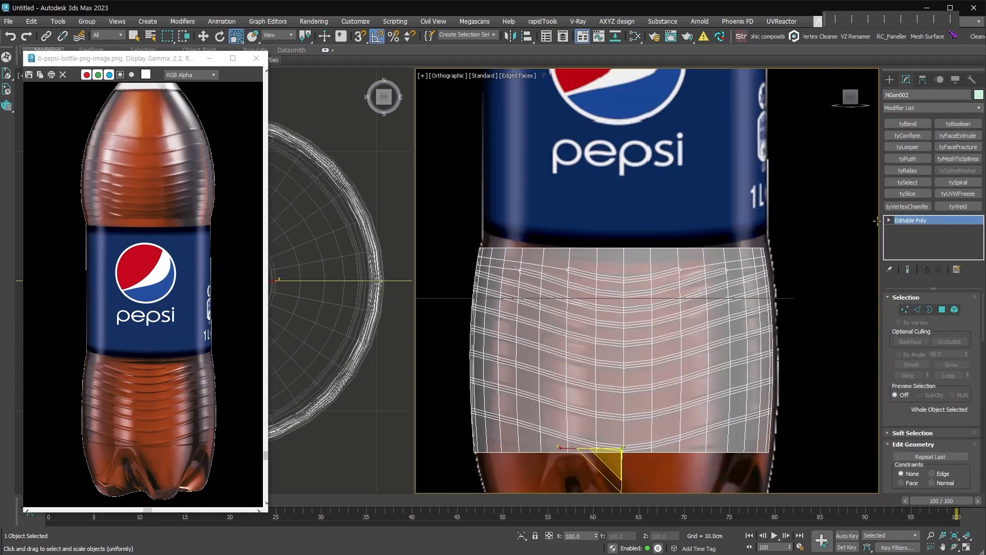
pyautogui.click(917, 309)
pyautogui.rightClick(930, 221)
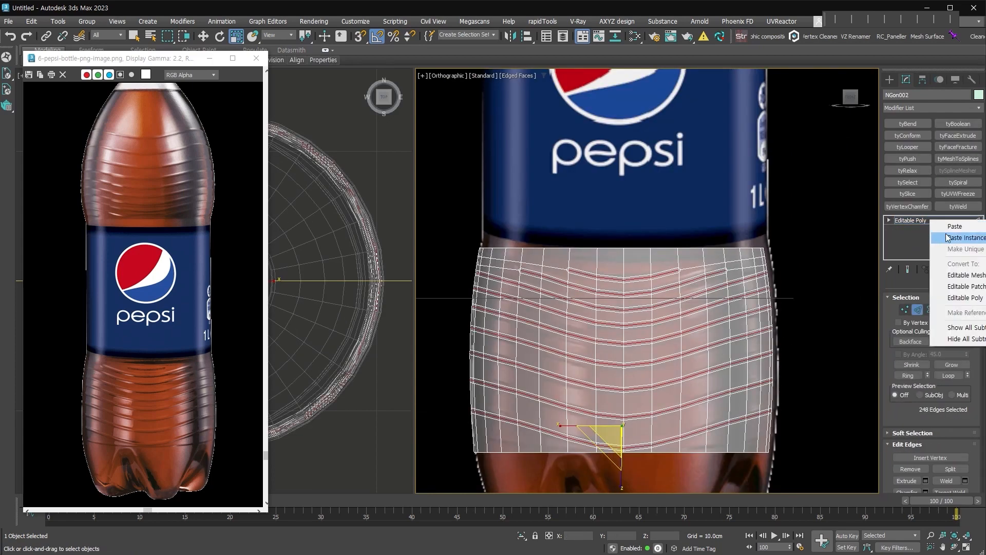
pyautogui.click(954, 227)
pyautogui.scroll(5, 805, 255)
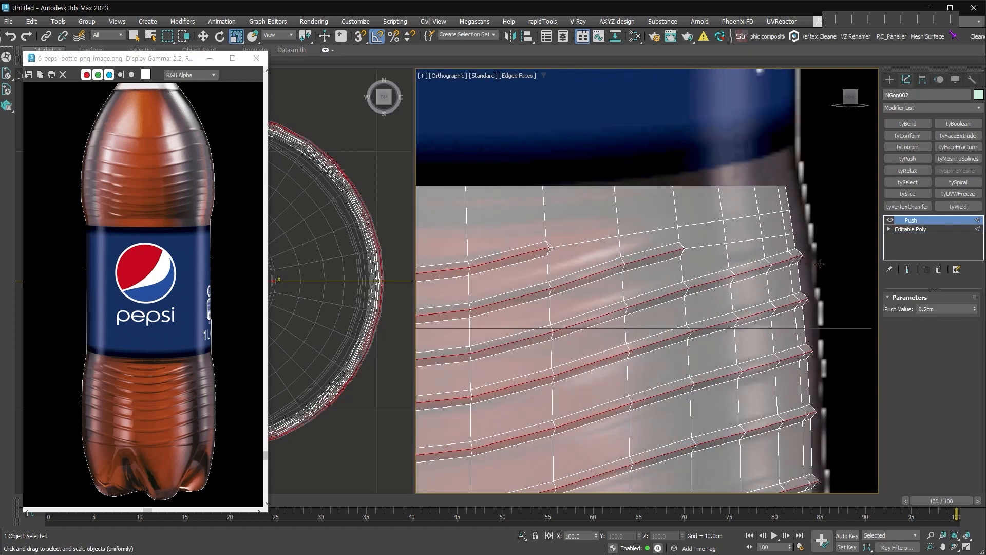
pyautogui.scroll(2, 800, 242)
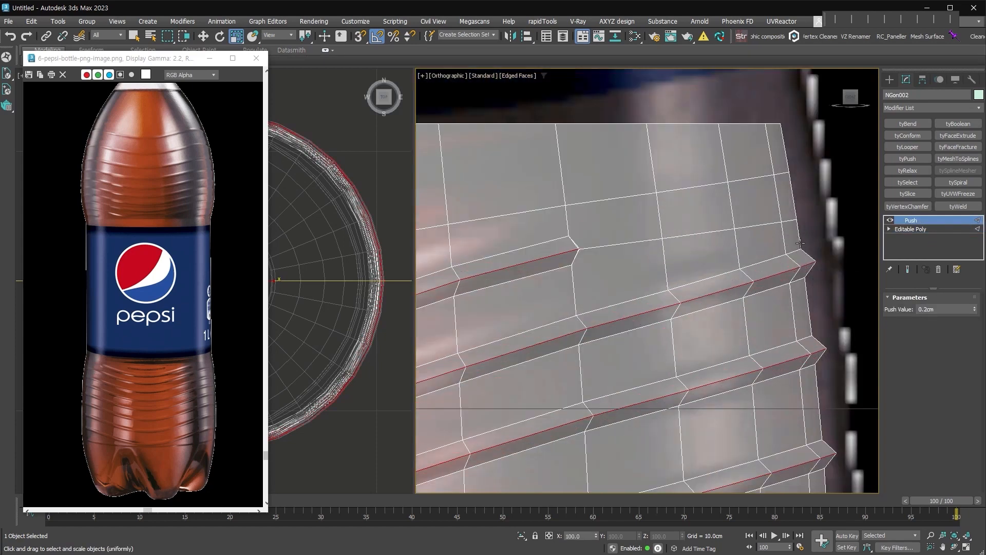
# - Convert the rib edge selection beneath Push to polygons and inset those strips slightly
pyautogui.click(914, 230)
pyautogui.keyDown('ctrl'); pyautogui.click(942, 310); pyautogui.keyUp('ctrl')
pyautogui.scroll(5, 745, 266)
pyautogui.rightClick(757, 266)
pyautogui.click(745, 328)
pyautogui.moveTo(745, 309); pyautogui.dragTo(746, 301)
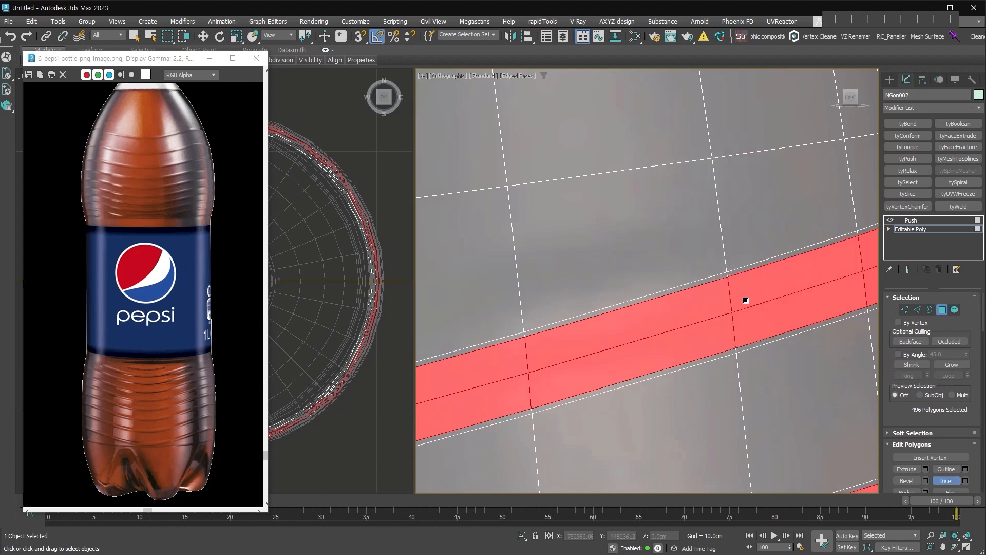
pyautogui.click(933, 219)
pyautogui.scroll(-6, 743, 323)
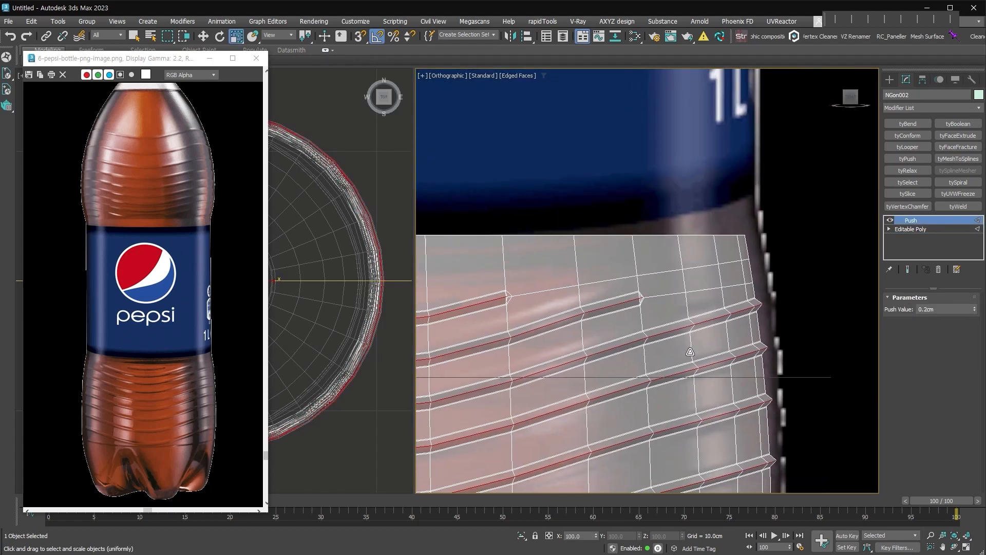
# - Add an Edit Poly modifier above Push and target weld the stray vertices at the first short rib ends
pyautogui.scroll(8, 683, 359)
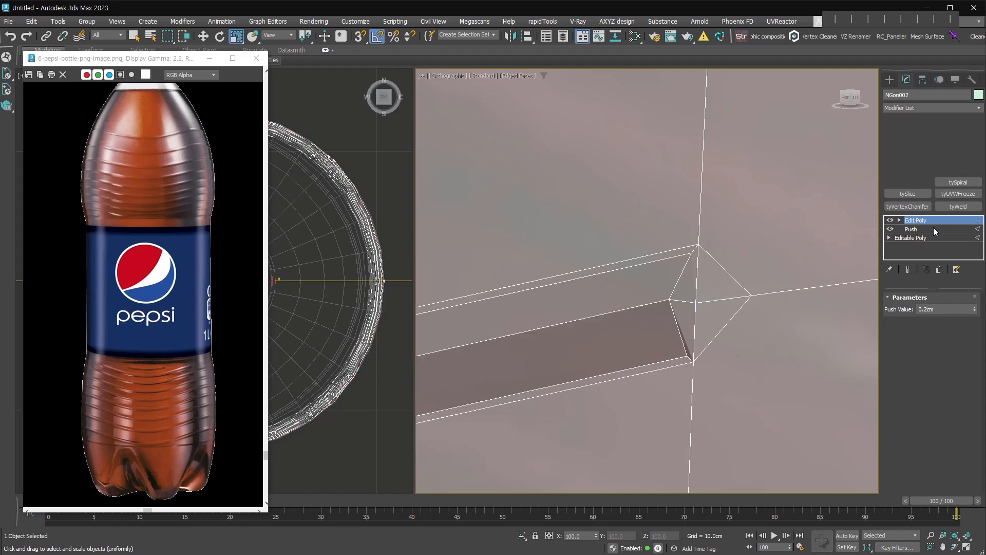
pyautogui.hotkey('ctrl', 'e')
pyautogui.click(907, 379)
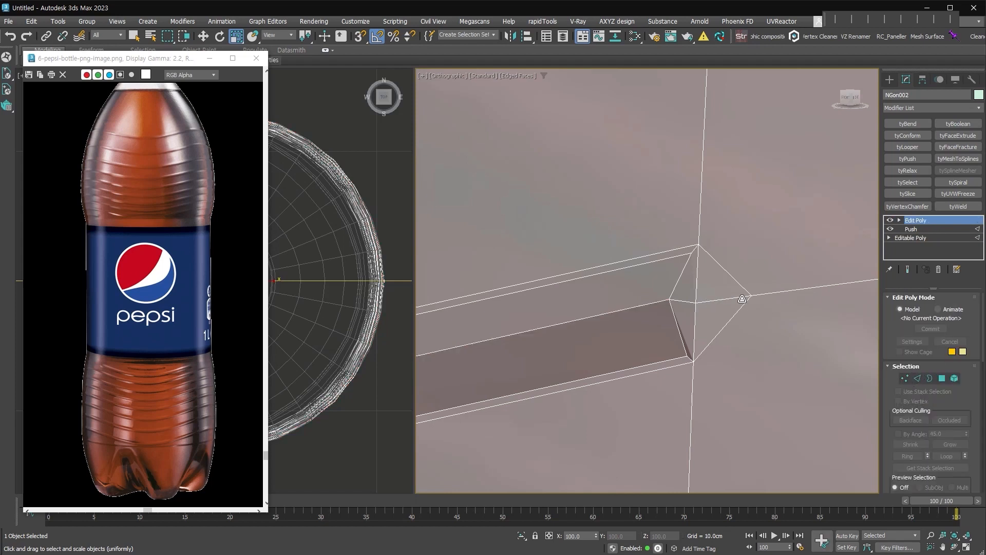
pyautogui.click(749, 294)
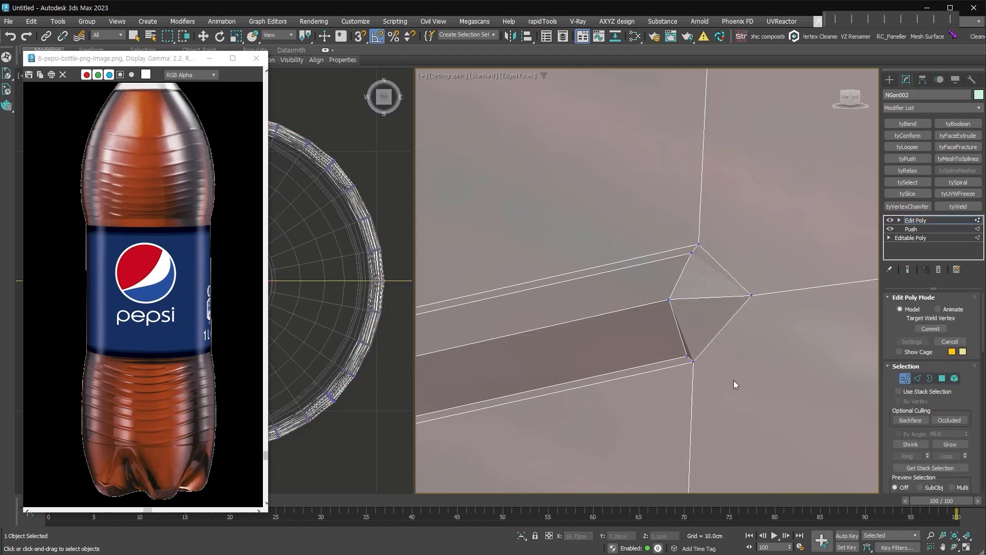
pyautogui.scroll(-8, 732, 373)
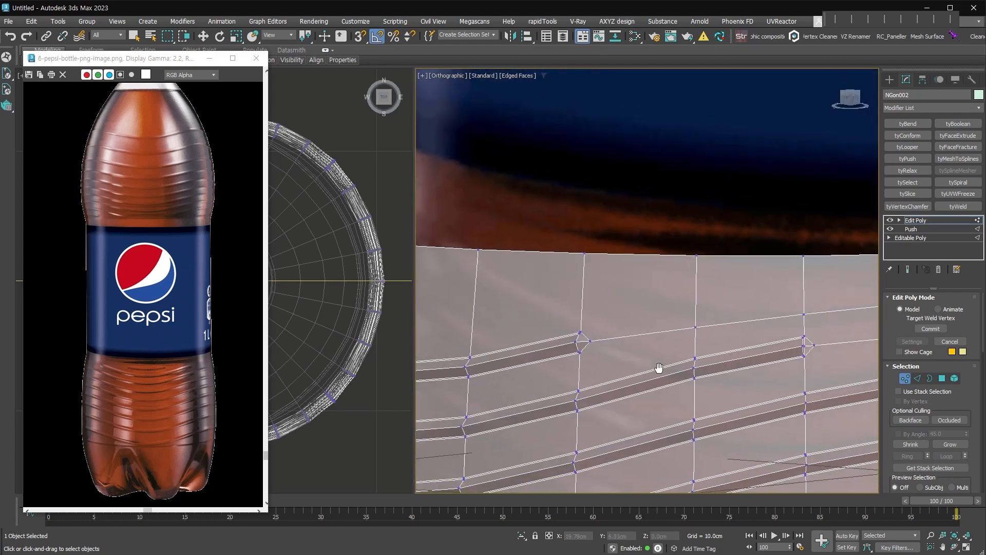
pyautogui.scroll(6, 818, 347)
pyautogui.click(765, 342)
# - Target weld the stray vertices at the short rib ends on the opposite side of the band's front
pyautogui.scroll(-8, 765, 342)
pyautogui.keyDown('alt'); pyautogui.moveTo(614, 355); pyautogui.dragTo(673, 405, button='middle'); pyautogui.keyUp('alt')
pyautogui.scroll(9, 678, 404)
pyautogui.click(759, 397)
pyautogui.scroll(-5, 760, 397)
pyautogui.scroll(6, 683, 308)
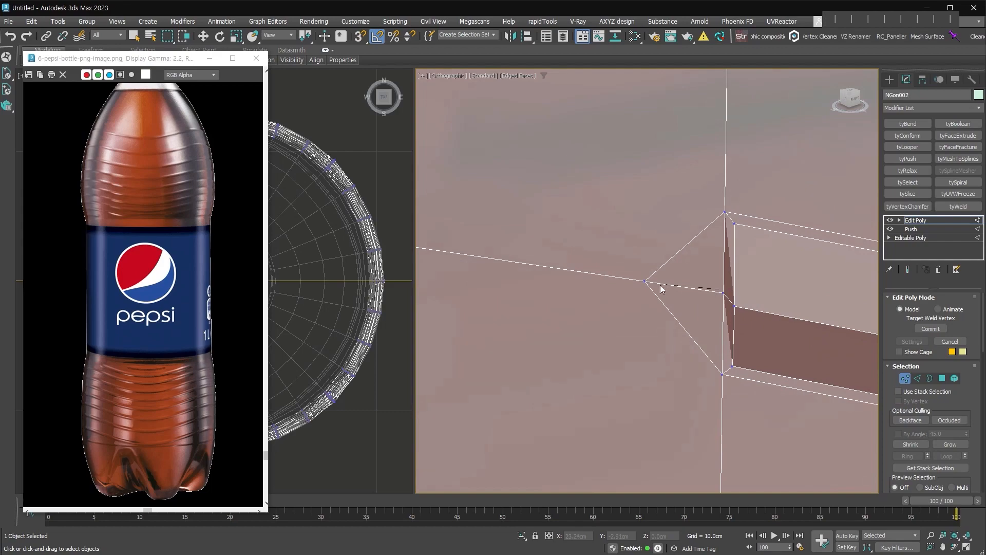
pyautogui.click(646, 282)
# - Target weld the stray vertices where the short ribs end on the first side of the band's back
pyautogui.scroll(-6, 683, 341)
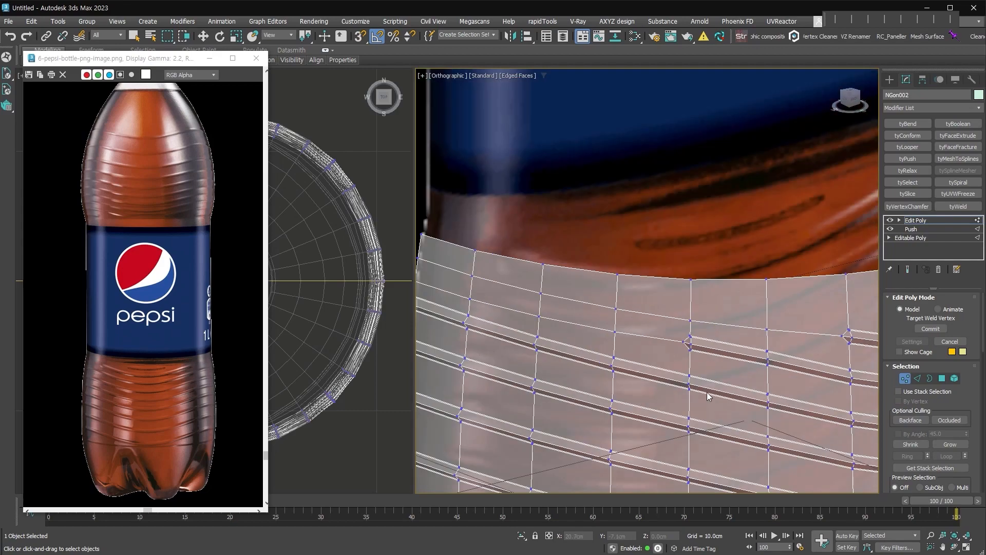
pyautogui.scroll(-7, 723, 399)
pyautogui.scroll(9, 656, 346)
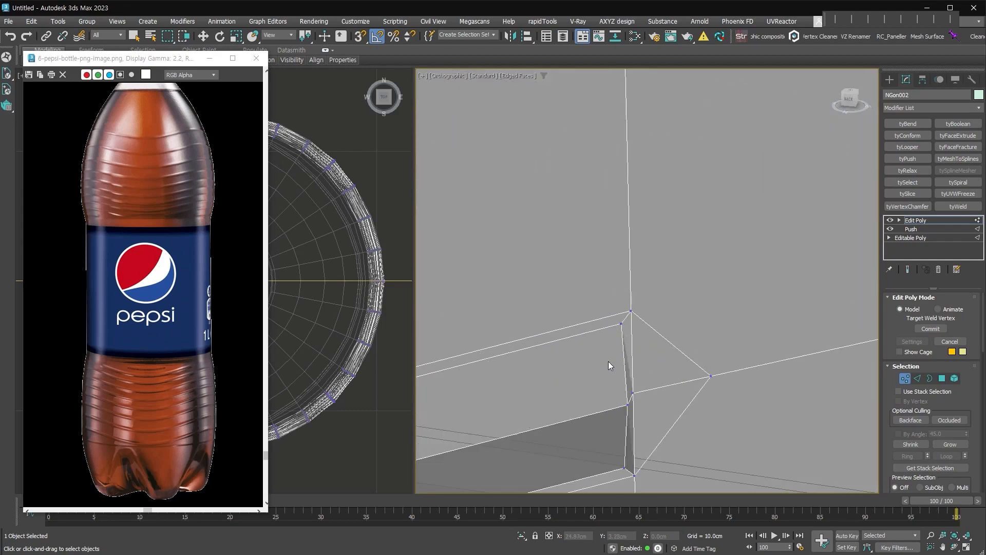
pyautogui.click(711, 379)
pyautogui.scroll(-6, 709, 378)
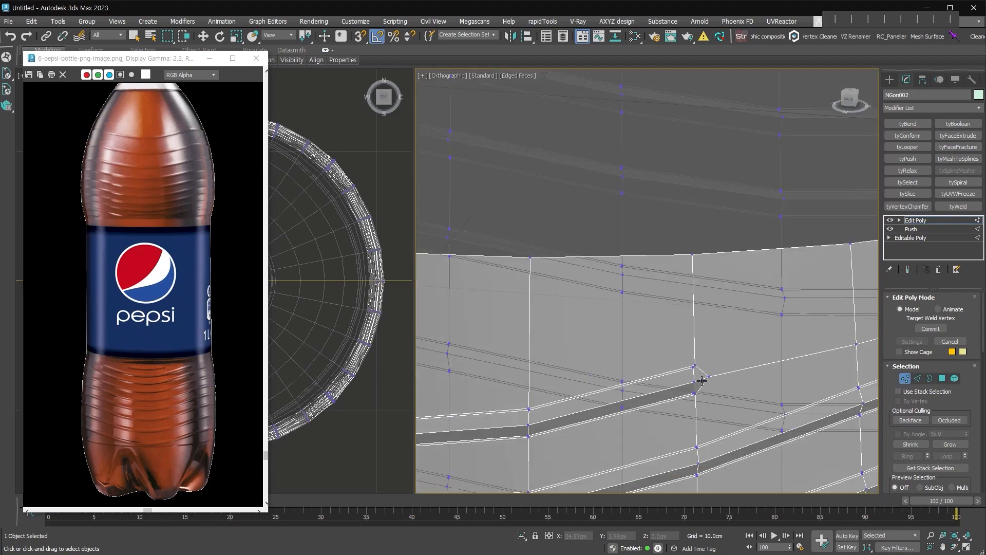
pyautogui.scroll(6, 606, 358)
pyautogui.scroll(2, 606, 360)
# - Target weld the remaining short rib ends around the back of the band and finish vertex editing
pyautogui.scroll(-7, 541, 365)
pyautogui.keyDown('alt'); pyautogui.moveTo(541, 365); pyautogui.dragTo(719, 355, button='middle'); pyautogui.keyUp('alt')
pyautogui.scroll(6, 528, 418)
pyautogui.scroll(2, 796, 402)
pyautogui.scroll(-3, 797, 403)
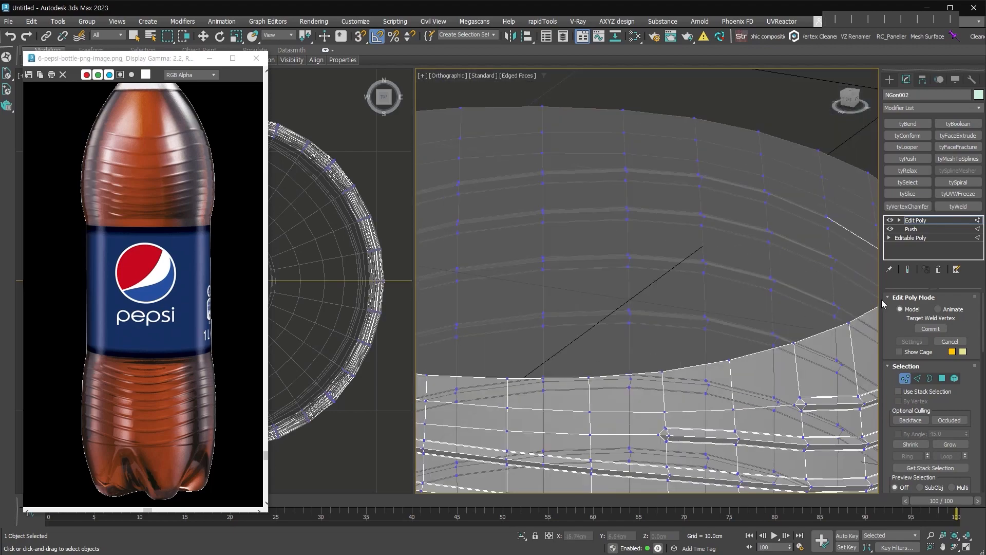
pyautogui.click(938, 222)
pyautogui.scroll(-6, 745, 308)
pyautogui.press('r')
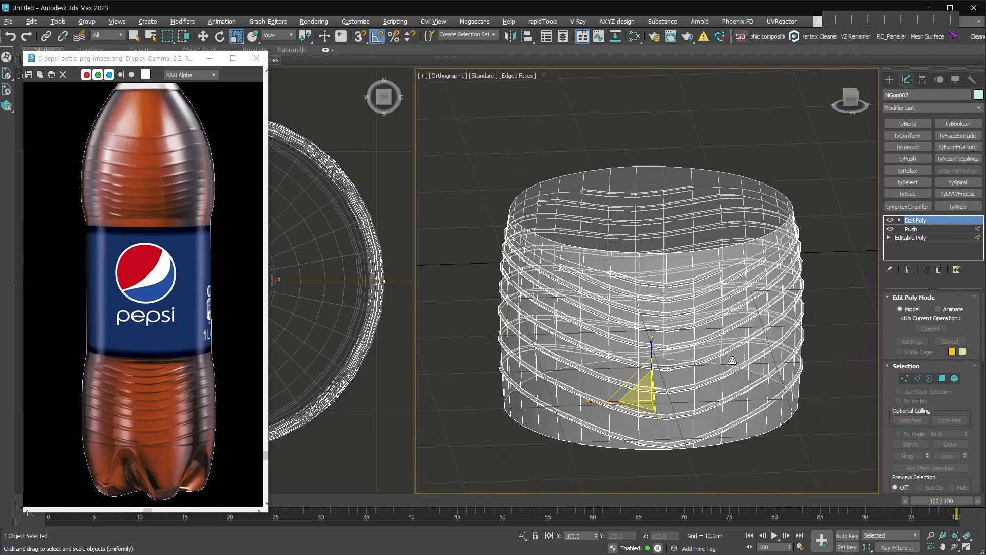
pyautogui.press('f')
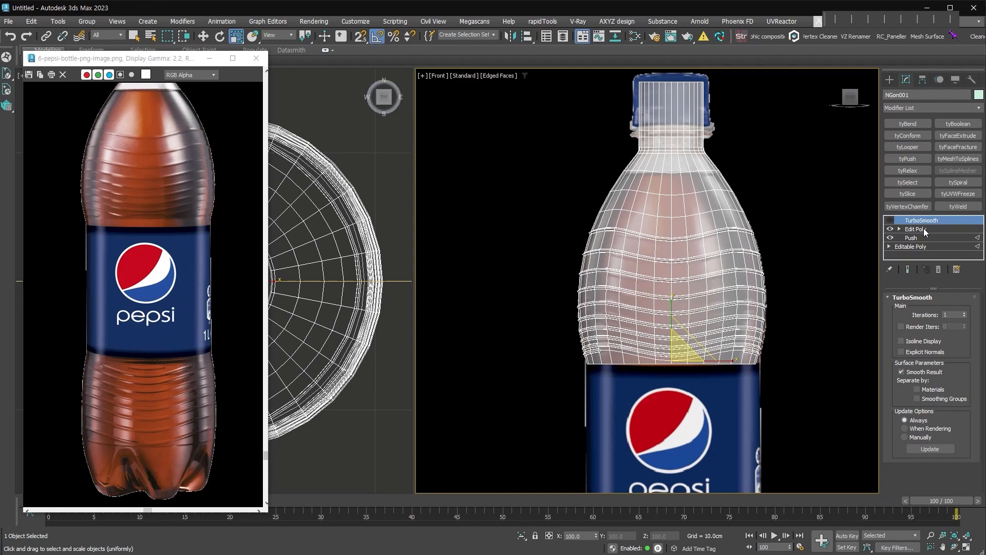
# - In the upper body's Edit Poly, target weld the stray vertex at the end of its lowest short rib
pyautogui.click(923, 228)
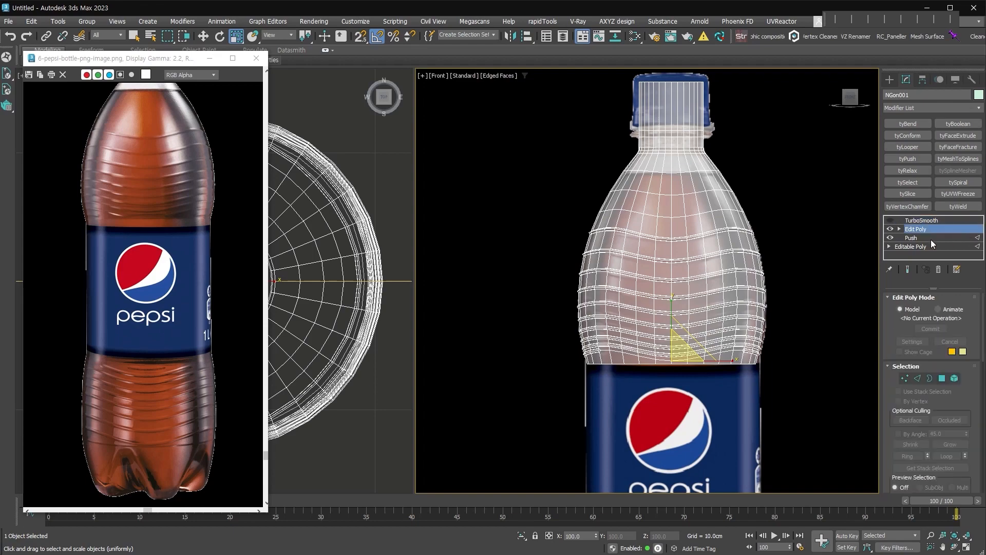
pyautogui.scroll(10, 706, 382)
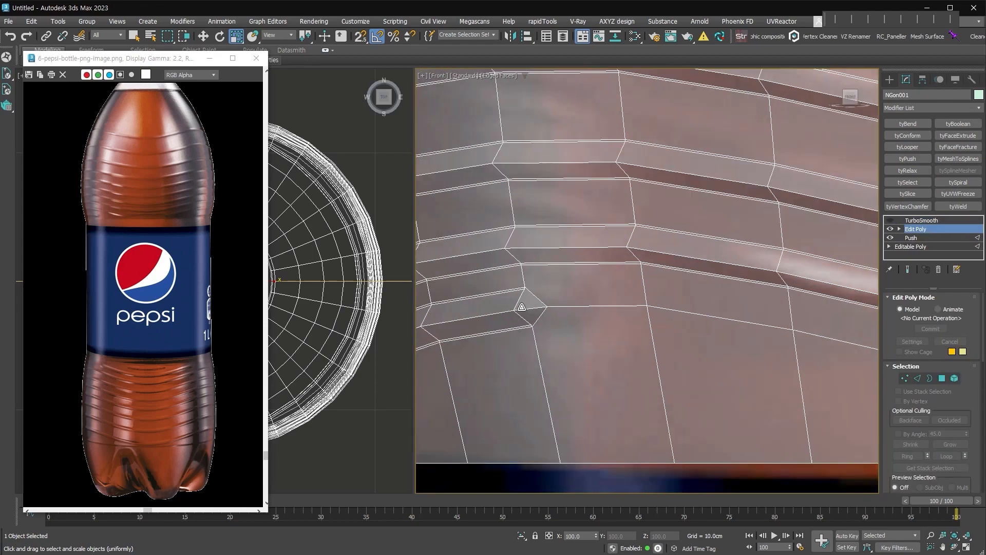
pyautogui.scroll(-6, 522, 312)
pyautogui.moveTo(808, 344); pyautogui.dragTo(499, 364, button='middle')
pyautogui.scroll(8, 747, 331)
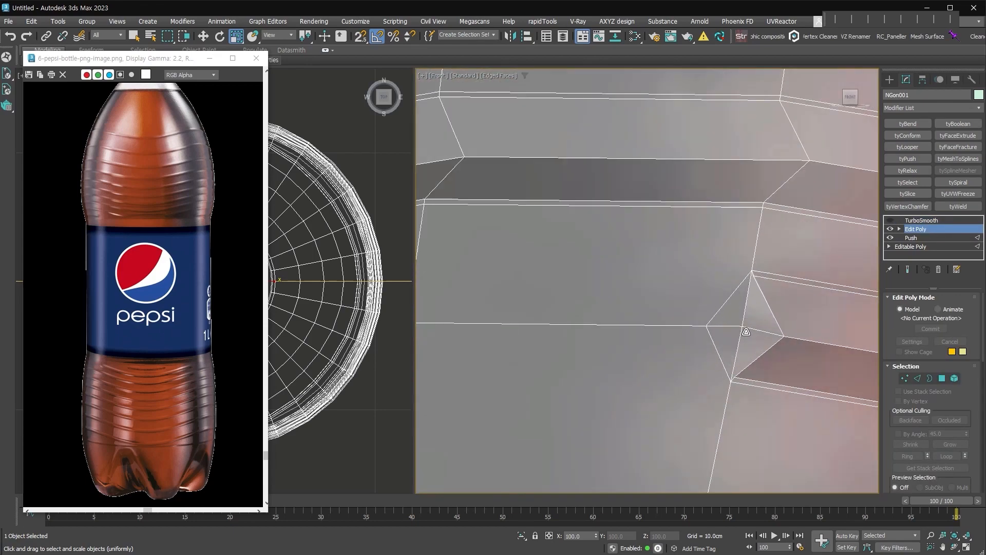
pyautogui.click(905, 378)
pyautogui.hotkey('ctrl', 'shift', 'w')
pyautogui.moveTo(742, 327); pyautogui.dragTo(707, 326)
# - Target weld the stray vertex at another short rib end on the upper body and finish vertex editing
pyautogui.scroll(-8, 742, 333)
pyautogui.keyDown('alt'); pyautogui.moveTo(616, 360); pyautogui.dragTo(584, 370, button='middle'); pyautogui.keyUp('alt')
pyautogui.scroll(5, 680, 381)
pyautogui.scroll(8, 583, 268)
pyautogui.moveTo(584, 269); pyautogui.dragTo(628, 273)
pyautogui.press('r')
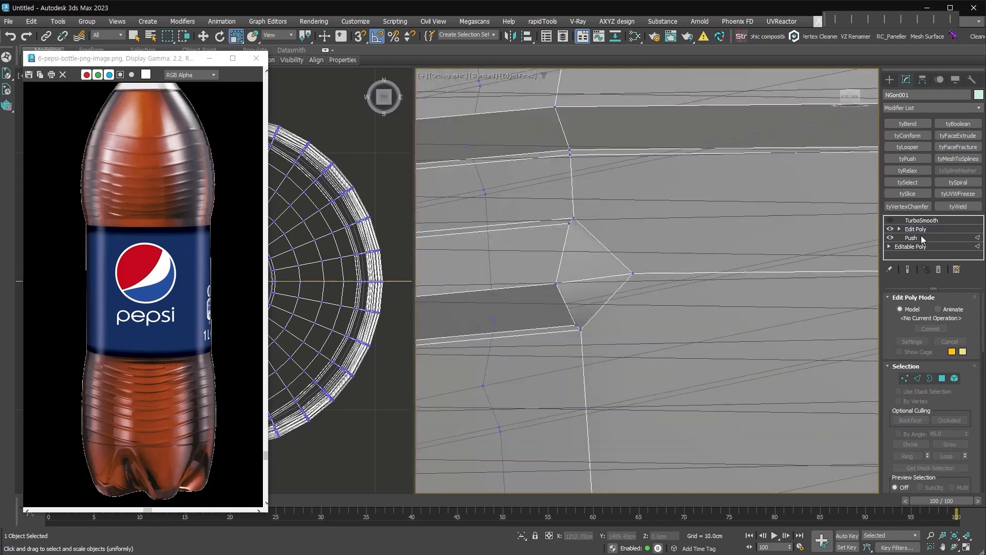
pyautogui.click(935, 229)
# - Select the lower band's bottom border and extend it downward by about 0.4 cm as a new strip of polygons
pyautogui.press('f')
pyautogui.scroll(-5, 742, 305)
pyautogui.moveTo(725, 437); pyautogui.dragTo(712, 329, button='middle')
pyautogui.scroll(3, 712, 330)
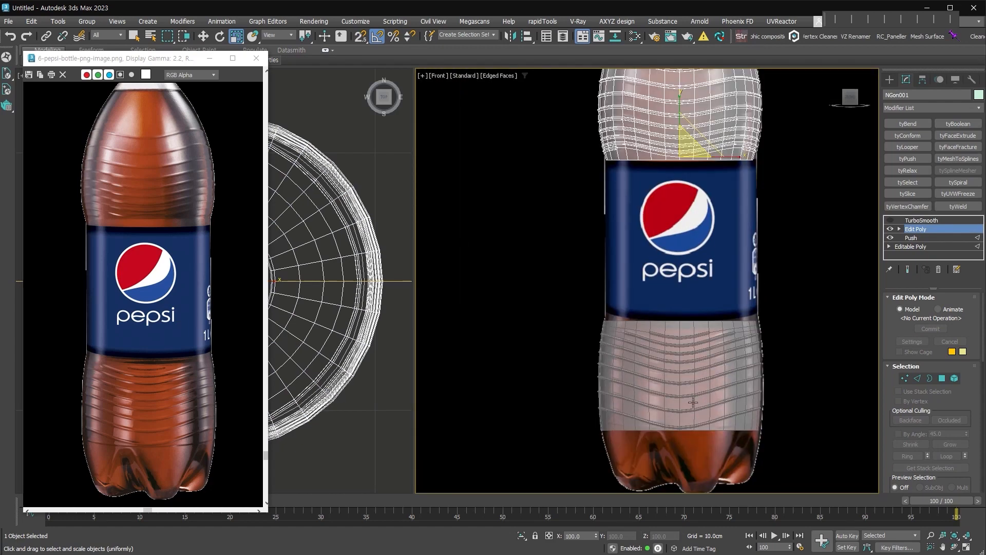
pyautogui.scroll(4, 691, 409)
pyautogui.moveTo(732, 390); pyautogui.dragTo(688, 345, button='middle')
pyautogui.click(753, 278)
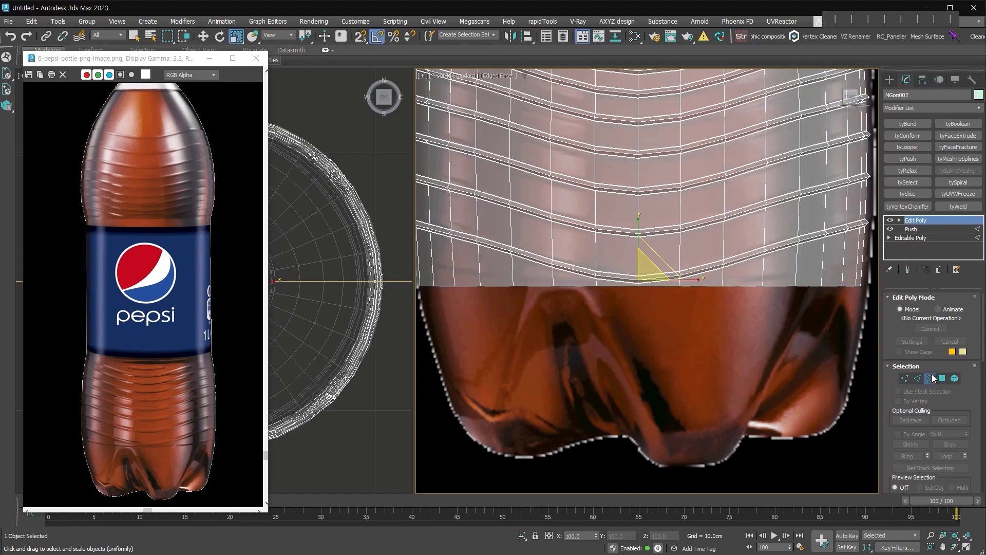
pyautogui.moveTo(648, 277); pyautogui.dragTo(684, 298, button='middle')
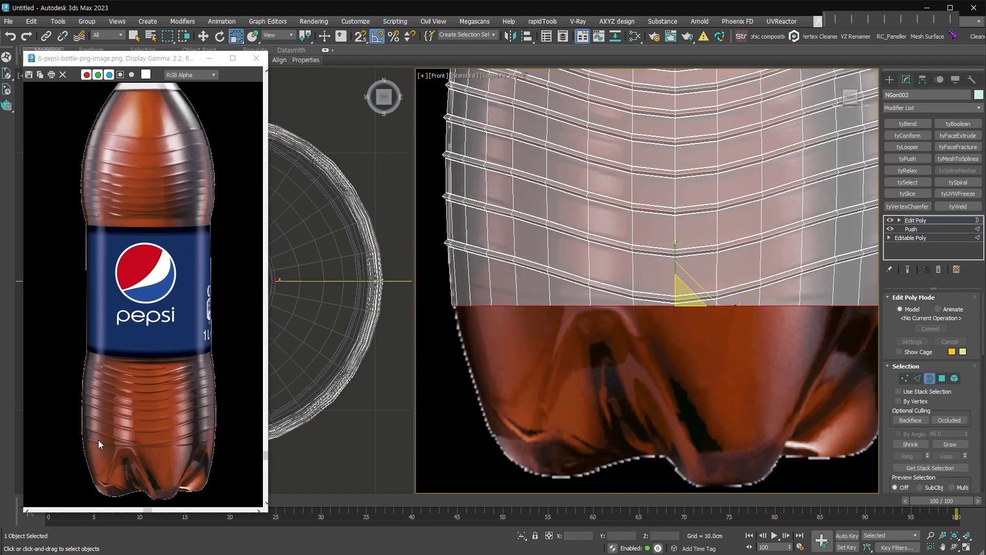
pyautogui.press('w')
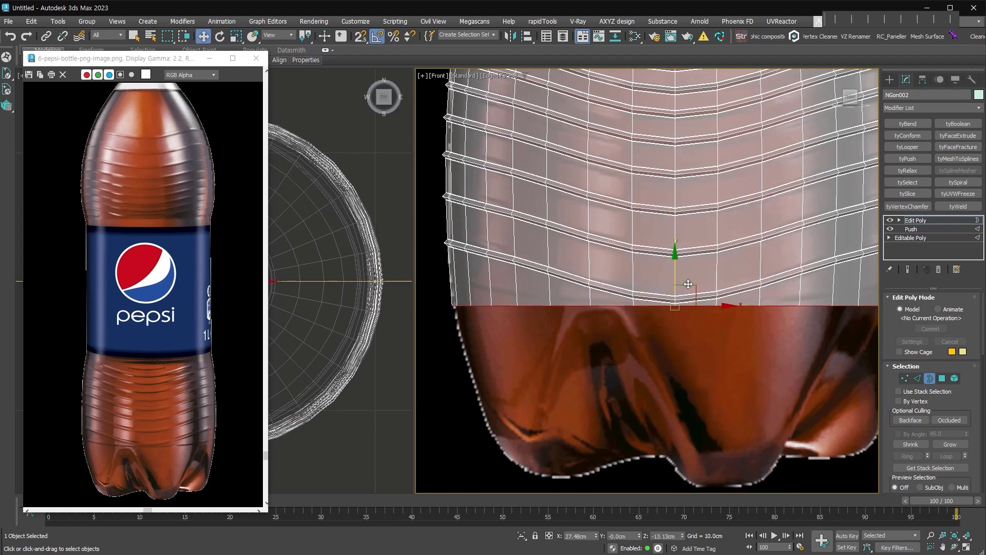
pyautogui.scroll(5, 127, 455)
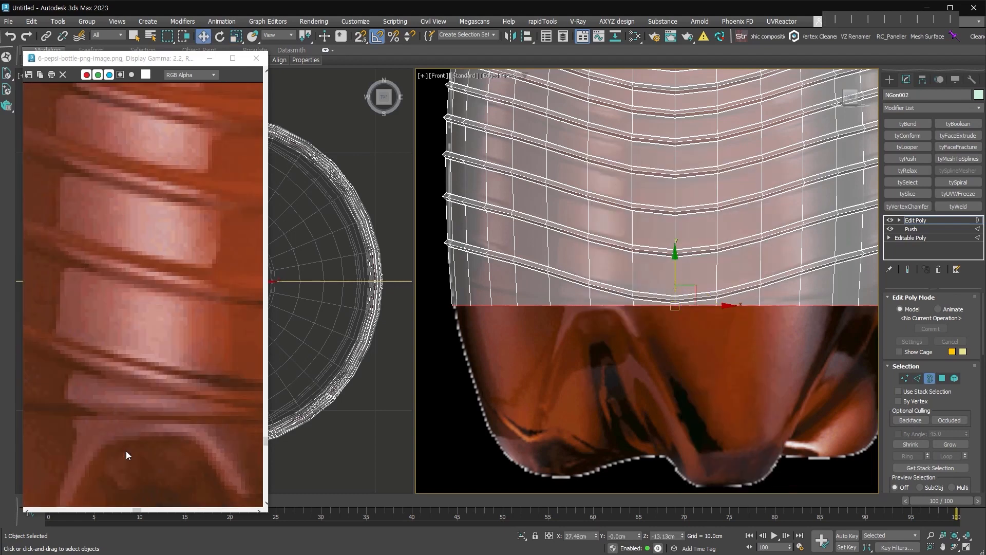
pyautogui.moveTo(675, 261); pyautogui.dragTo(673, 273)
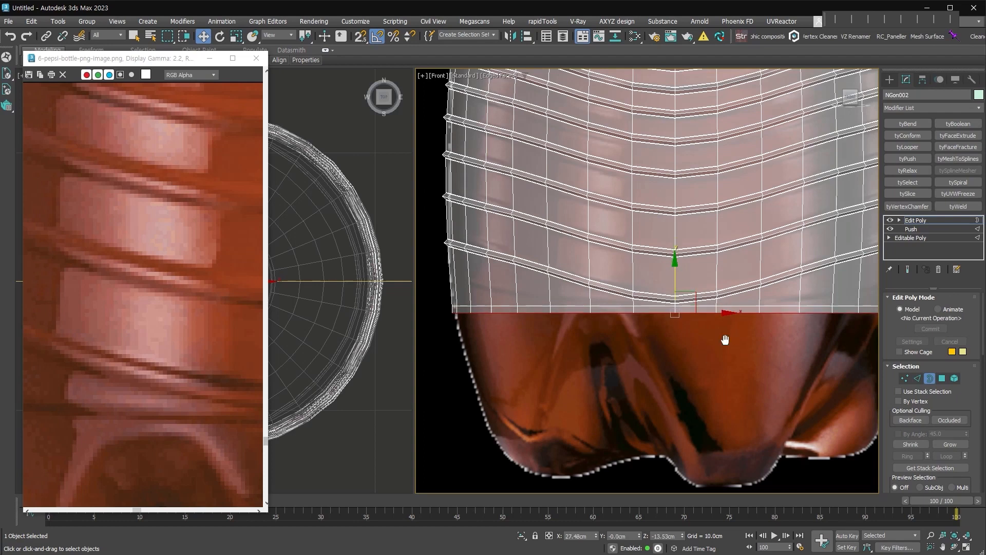
pyautogui.scroll(-4, 701, 308)
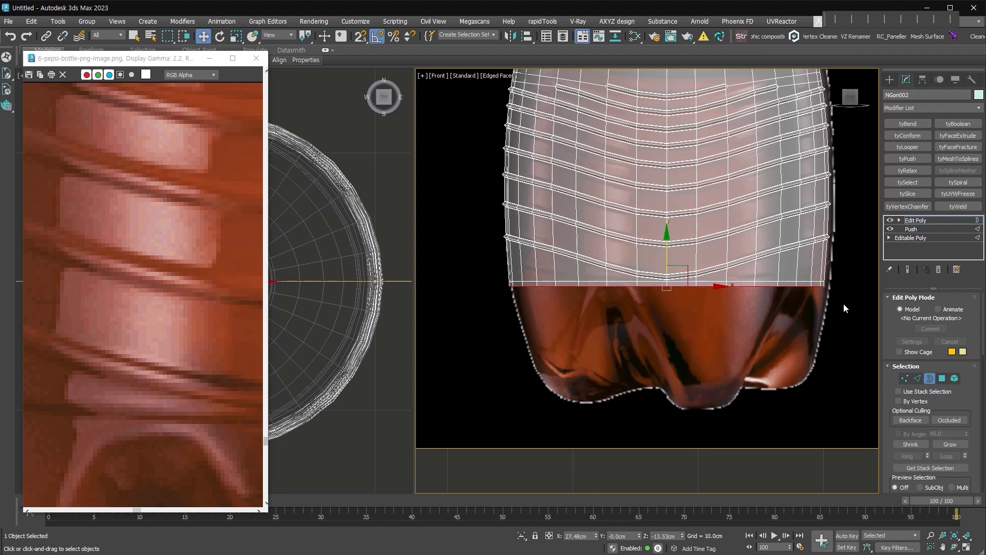
# - Select the full ring of polygons in the new bottom strip and detach it as a separate object
pyautogui.click(942, 379)
pyautogui.click(792, 283)
pyautogui.keyDown('shift'); pyautogui.click(768, 283); pyautogui.keyUp('shift')
pyautogui.hotkey('alt', 'd')
pyautogui.click(475, 301)
pyautogui.click(480, 303)
pyautogui.click(501, 270)
pyautogui.click(525, 290)
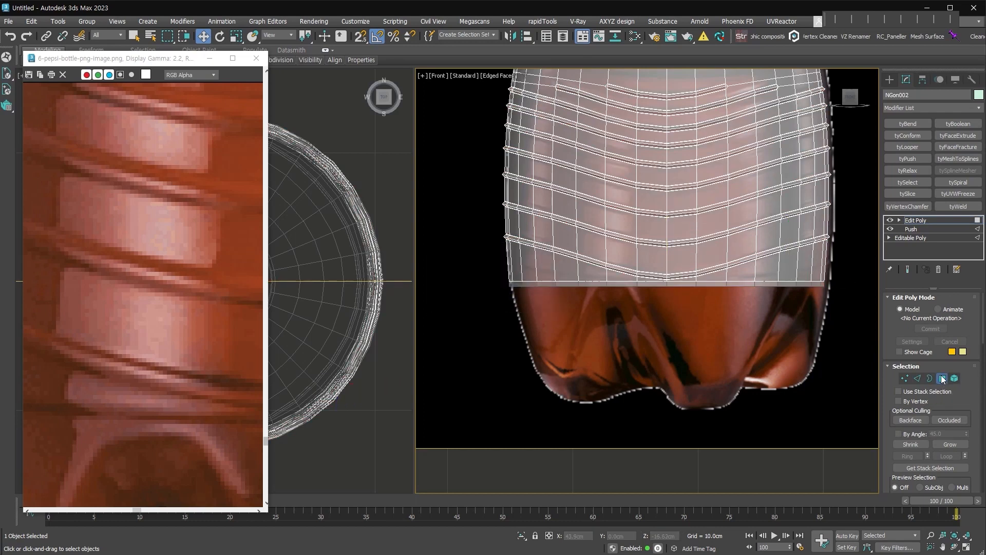
# - Select every second vertical edge around the detached bottom strip and remove these edges
pyautogui.click(772, 283)
pyautogui.click(772, 283)
pyautogui.click(917, 311)
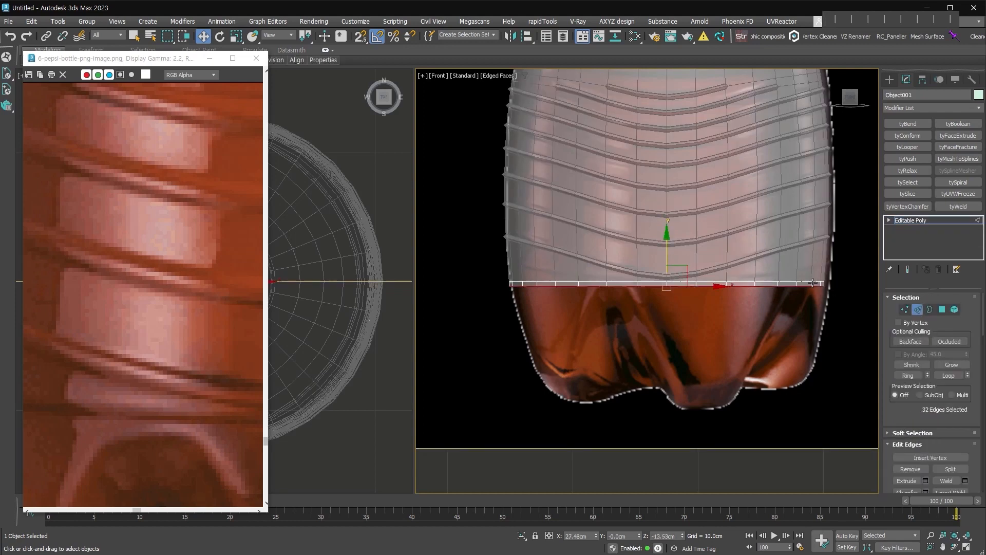
pyautogui.press('z')
pyautogui.moveTo(807, 334); pyautogui.dragTo(757, 340, button='middle')
pyautogui.scroll(-2, 554, 328)
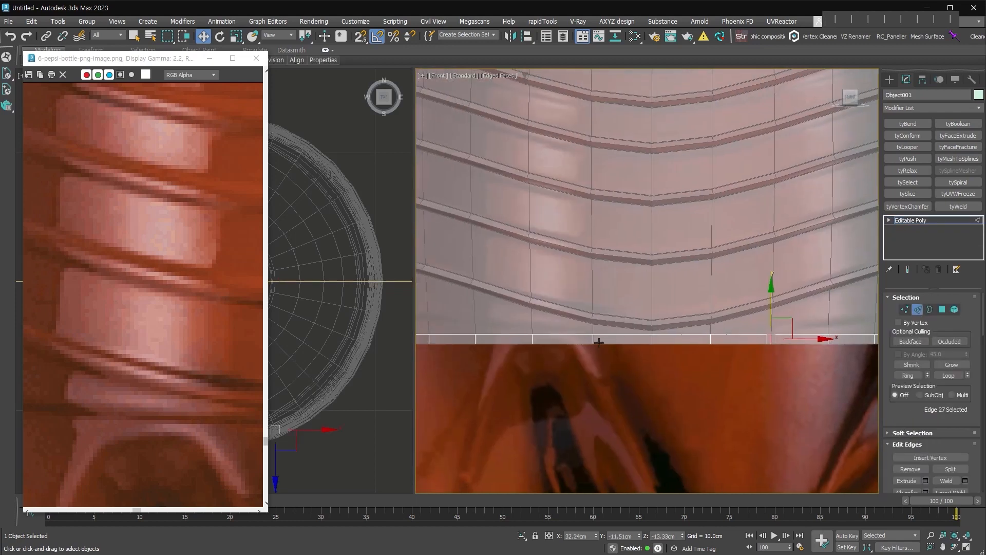
pyautogui.scroll(-2, 661, 336)
pyautogui.moveTo(661, 336); pyautogui.dragTo(697, 385, button='middle')
pyautogui.scroll(2, 697, 386)
pyautogui.click(746, 384)
pyautogui.moveTo(789, 428); pyautogui.dragTo(680, 426, button='middle')
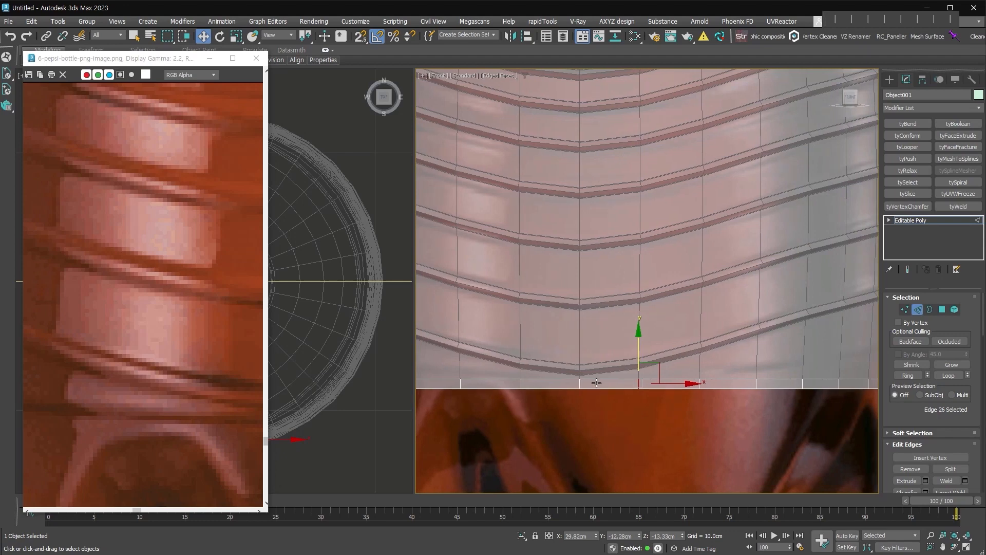
pyautogui.moveTo(104, 53); pyautogui.dragTo(104, 77)
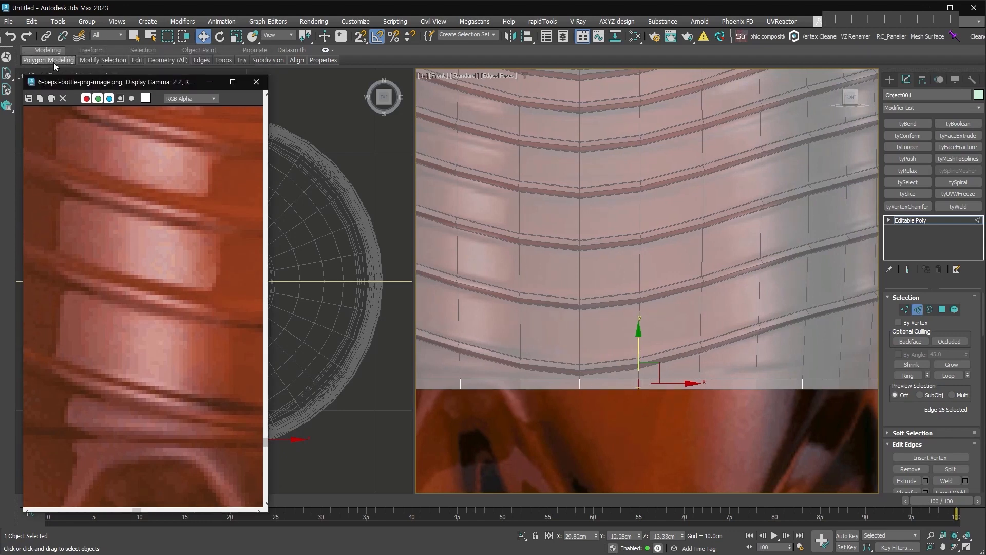
pyautogui.moveTo(83, 70)
pyautogui.click(144, 136)
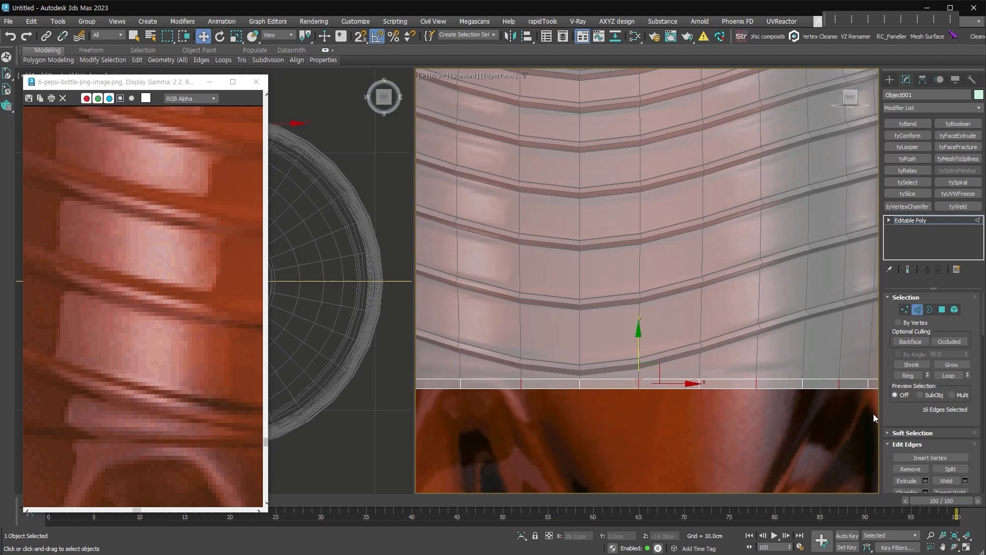
pyautogui.scroll(-2, 915, 391)
pyautogui.click(911, 430)
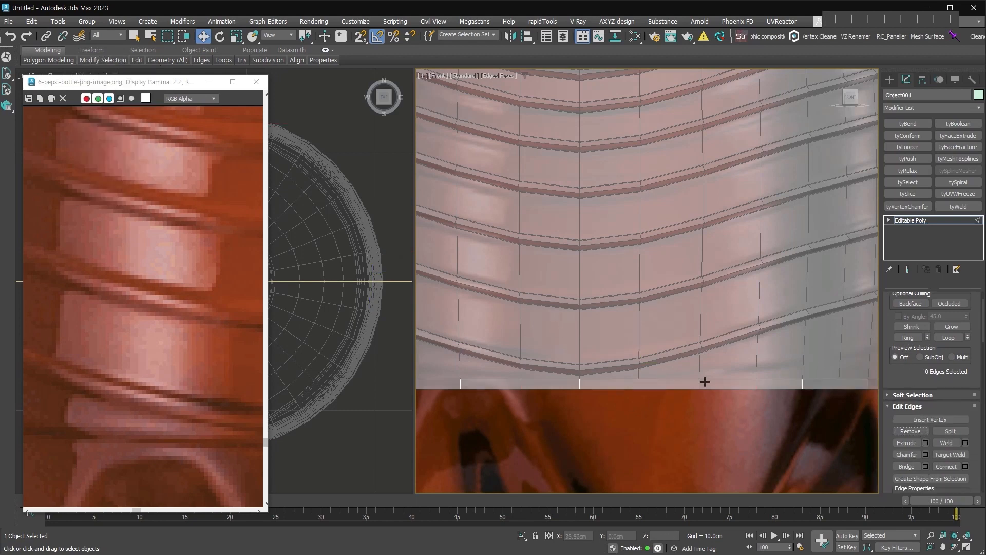
# - Extend the strip's bottom border at an angle of -90 as a narrow inward-facing rim
pyautogui.scroll(-4, 650, 346)
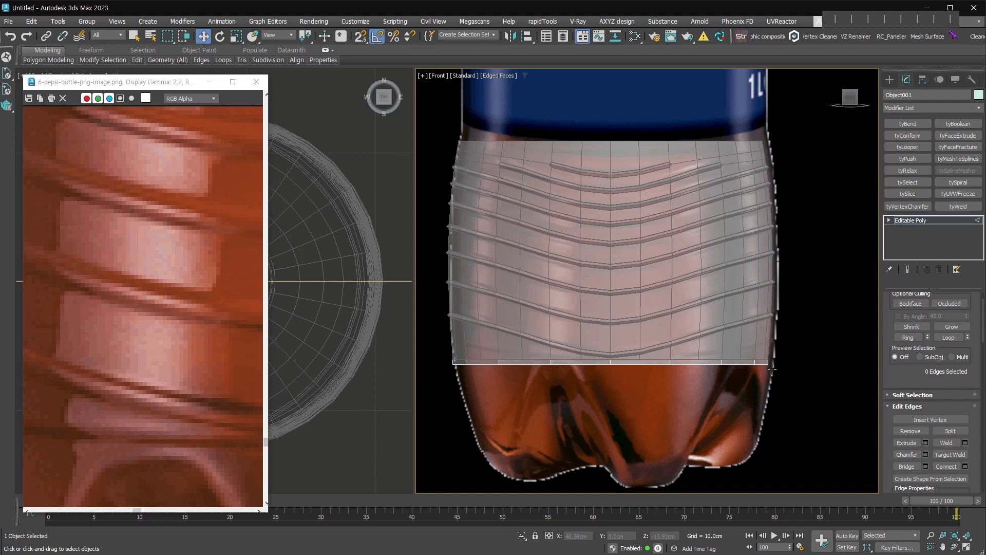
pyautogui.moveTo(655, 449); pyautogui.dragTo(674, 402, button='middle')
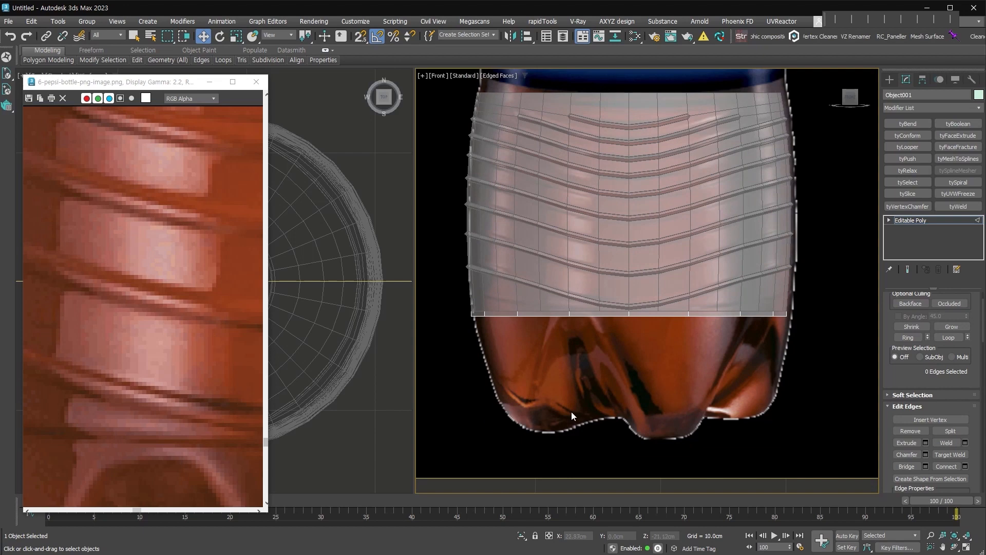
pyautogui.click(889, 220)
pyautogui.click(908, 247)
pyautogui.keyDown('alt'); pyautogui.moveTo(760, 397); pyautogui.dragTo(938, 372, button='middle'); pyautogui.keyUp('alt')
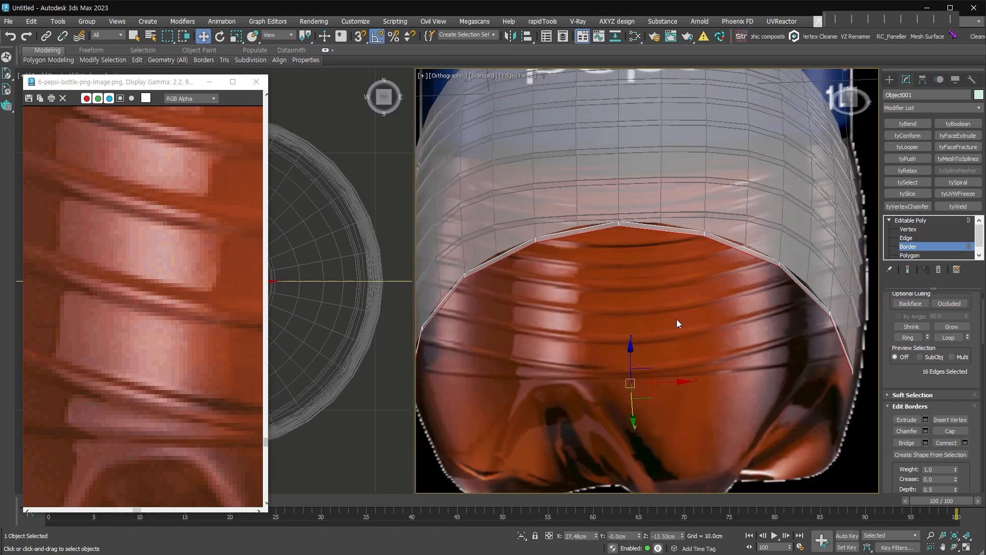
pyautogui.moveTo(703, 357); pyautogui.dragTo(726, 330, button='middle')
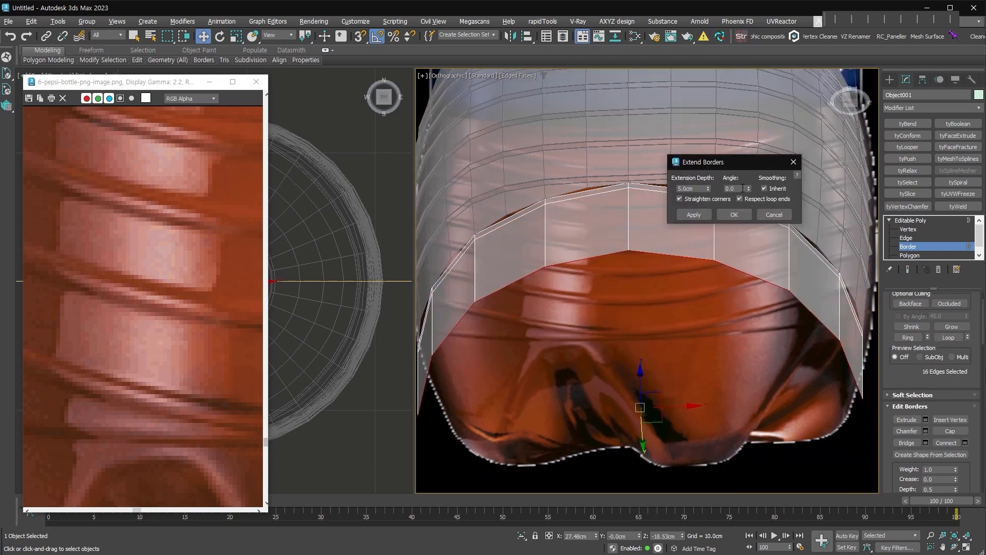
pyautogui.write('0')
pyautogui.press('Return')
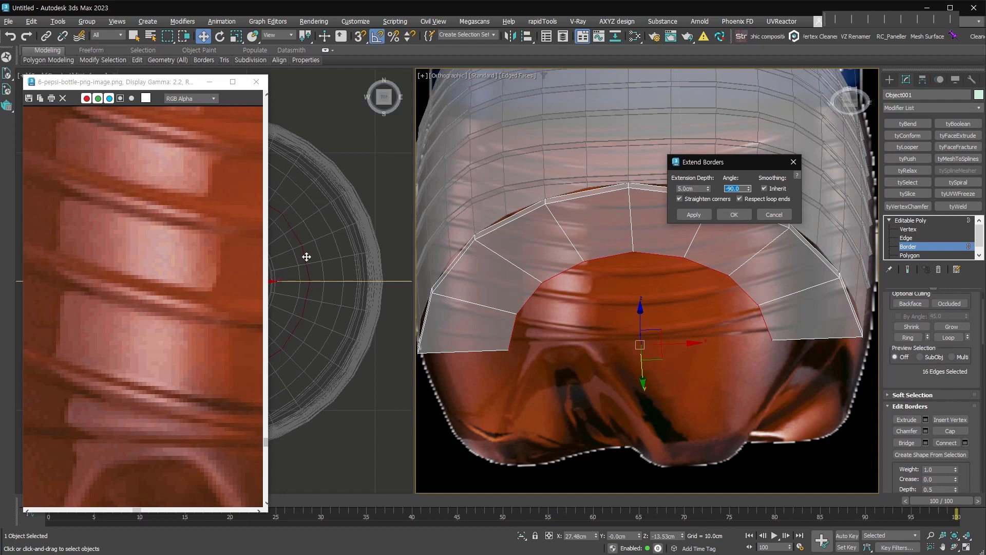
pyautogui.moveTo(709, 188); pyautogui.dragTo(702, 205)
pyautogui.click(737, 215)
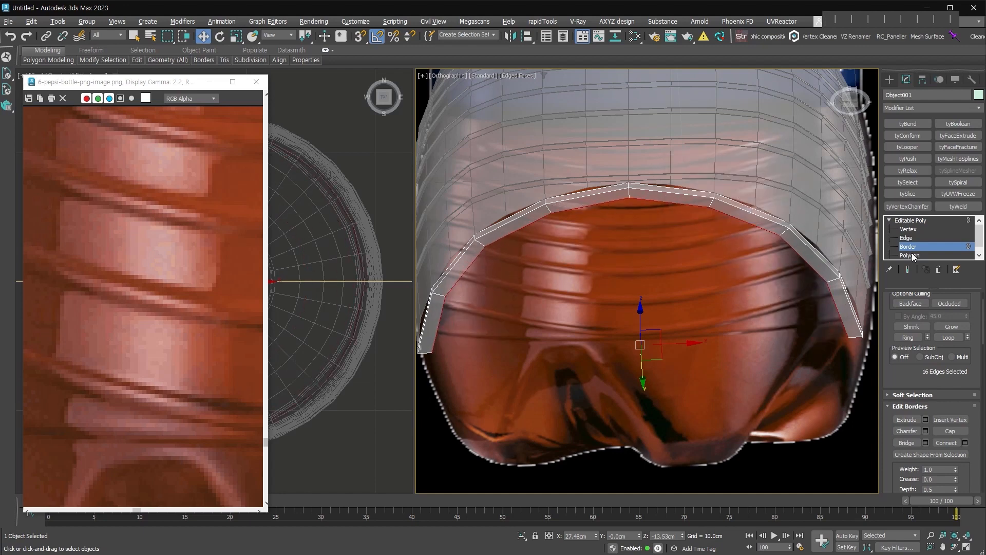
# - Select twelve rim polygons in four groups of three, skipping one between groups, and extend them downward into four legs
pyautogui.click(912, 256)
pyautogui.press('F3')
pyautogui.click(609, 199)
pyautogui.scroll(-2, 650, 227)
pyautogui.keyDown('alt'); pyautogui.moveTo(649, 227); pyautogui.dragTo(697, 227, button='middle'); pyautogui.keyUp('alt')
pyautogui.keyDown('ctrl'); pyautogui.click(684, 230); pyautogui.keyUp('ctrl')
pyautogui.keyDown('ctrl'); pyautogui.click(733, 235); pyautogui.keyUp('ctrl')
pyautogui.keyDown('ctrl'); pyautogui.click(724, 215); pyautogui.keyUp('ctrl')
pyautogui.keyDown('ctrl'); pyautogui.click(758, 243); pyautogui.keyUp('ctrl')
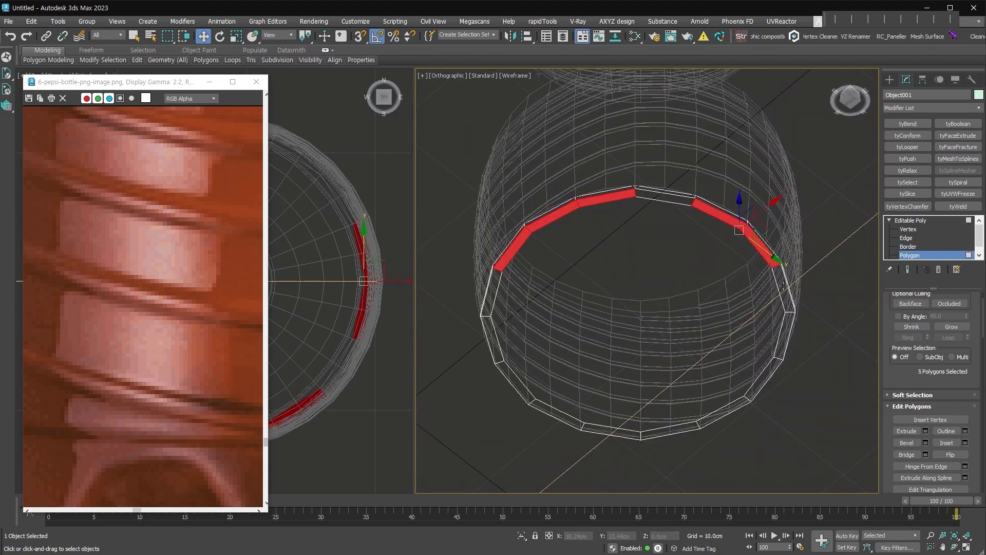
pyautogui.keyDown('ctrl'); pyautogui.click(784, 286); pyautogui.keyUp('ctrl')
pyautogui.keyDown('ctrl'); pyautogui.click(764, 378); pyautogui.keyUp('ctrl')
pyautogui.keyDown('ctrl'); pyautogui.click(723, 412); pyautogui.keyUp('ctrl')
pyautogui.keyDown('ctrl'); pyautogui.click(670, 431); pyautogui.keyUp('ctrl')
pyautogui.keyDown('ctrl'); pyautogui.click(559, 414); pyautogui.keyUp('ctrl')
pyautogui.keyDown('ctrl'); pyautogui.click(516, 383); pyautogui.keyUp('ctrl')
pyautogui.keyDown('ctrl'); pyautogui.click(493, 340); pyautogui.keyUp('ctrl')
pyautogui.press('f')
pyautogui.press('z')
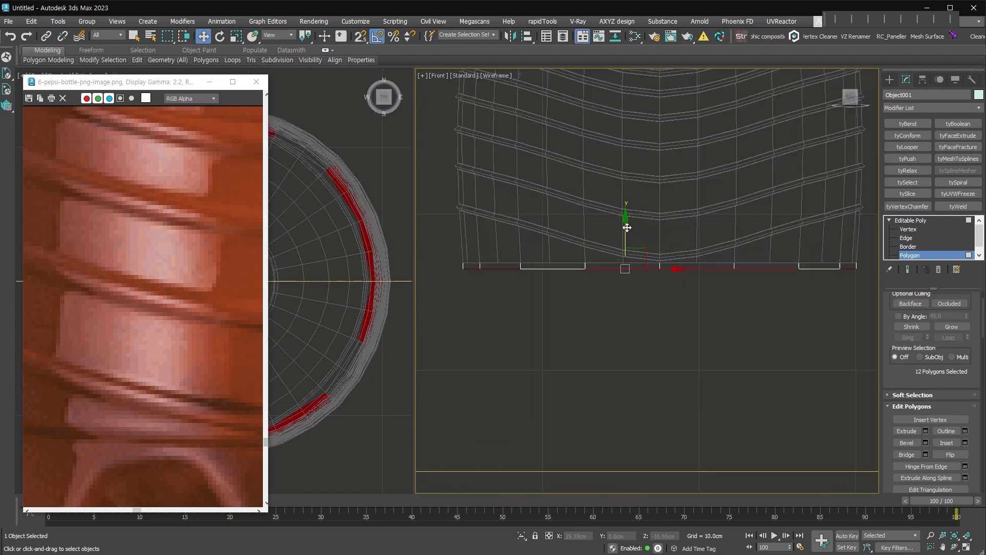
pyautogui.press('F3')
pyautogui.moveTo(617, 223); pyautogui.dragTo(609, 181, button='middle')
pyautogui.moveTo(617, 185); pyautogui.dragTo(609, 327)
# - Constrain vertex edits to edges and scale one leg's four bottom end vertices inward to 60 percent
pyautogui.keyDown('alt'); pyautogui.moveTo(775, 383); pyautogui.dragTo(775, 272, button='middle'); pyautogui.keyUp('alt')
pyautogui.press('1')
pyautogui.moveTo(793, 248); pyautogui.dragTo(776, 231)
pyautogui.keyDown('alt'); pyautogui.moveTo(777, 231); pyautogui.dragTo(651, 318, button='middle'); pyautogui.keyUp('alt')
pyautogui.keyDown('ctrl'); pyautogui.click(580, 299); pyautogui.keyUp('ctrl')
pyautogui.keyDown('ctrl'); pyautogui.click(573, 290); pyautogui.keyUp('ctrl')
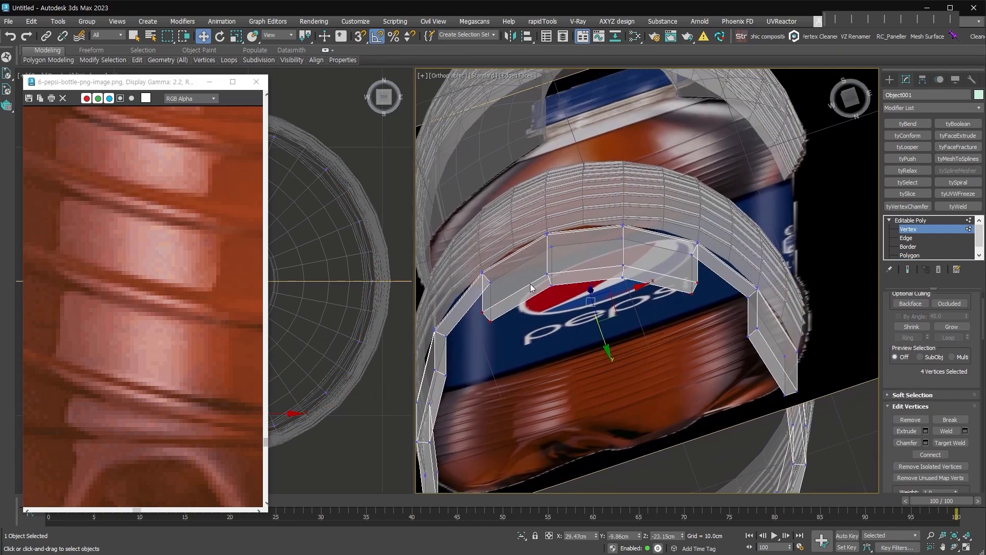
pyautogui.rightClick(557, 260)
pyautogui.click(617, 289)
pyautogui.scroll(-3, 921, 311)
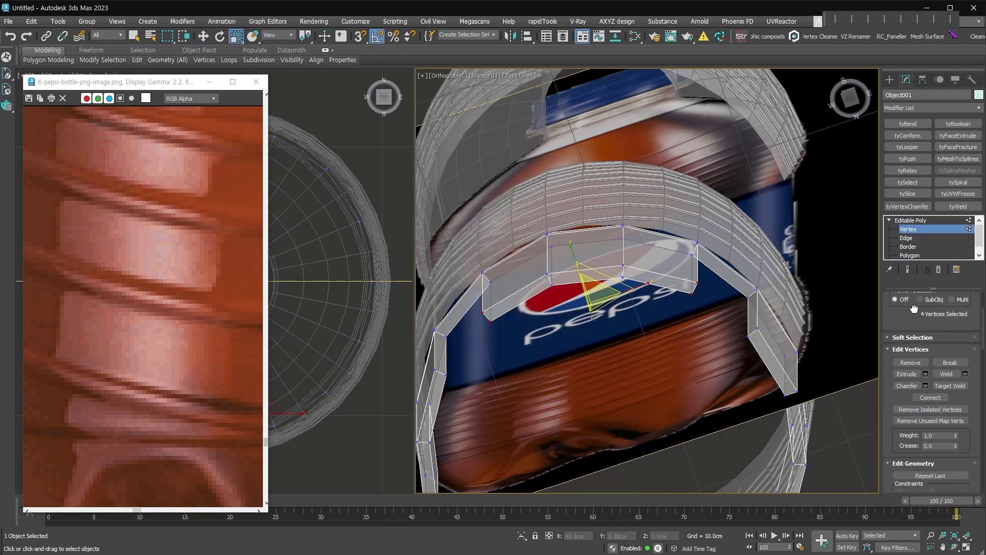
pyautogui.scroll(-2, 942, 406)
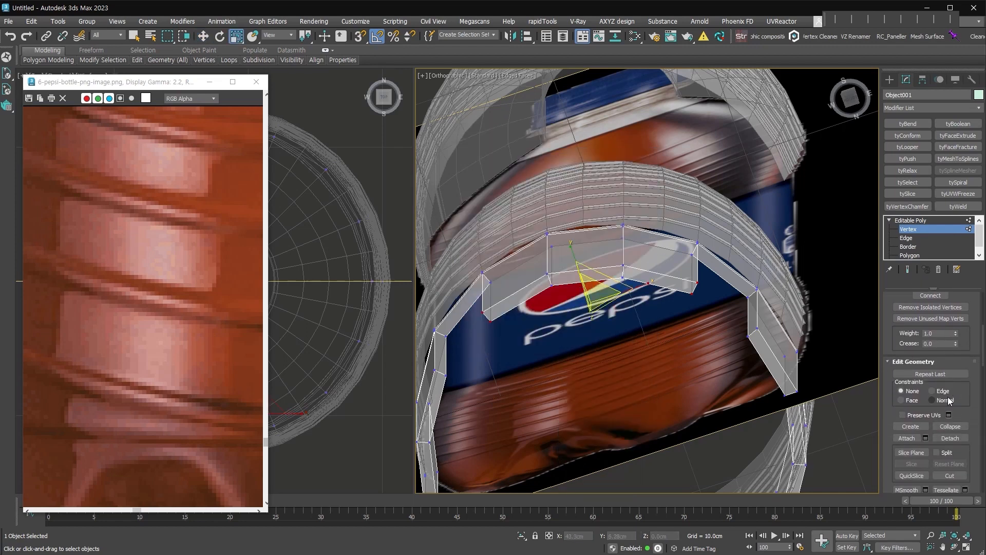
pyautogui.click(932, 391)
pyautogui.click(394, 36)
pyautogui.moveTo(599, 298); pyautogui.dragTo(603, 329)
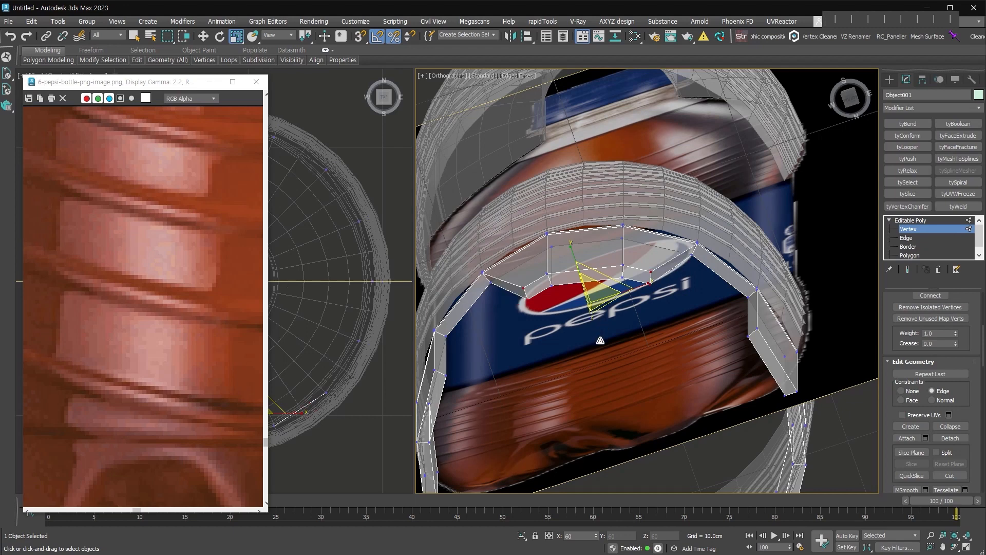
# - Scale the bottom end vertices of the other three legs inward to match the first leg's taper
pyautogui.keyDown('alt'); pyautogui.moveTo(600, 340); pyautogui.dragTo(670, 253, button='middle'); pyautogui.keyUp('alt')
pyautogui.keyDown('alt'); pyautogui.moveTo(490, 315); pyautogui.dragTo(698, 241, button='middle'); pyautogui.keyUp('alt')
pyautogui.moveTo(661, 119); pyautogui.dragTo(645, 143)
pyautogui.keyDown('ctrl'); pyautogui.moveTo(801, 273); pyautogui.dragTo(827, 256); pyautogui.keyUp('ctrl')
pyautogui.moveTo(707, 183); pyautogui.dragTo(735, 193)
pyautogui.keyDown('alt'); pyautogui.moveTo(684, 247); pyautogui.dragTo(791, 287, button='middle'); pyautogui.keyUp('alt')
pyautogui.moveTo(454, 204); pyautogui.dragTo(470, 230)
pyautogui.keyDown('ctrl'); pyautogui.moveTo(635, 328); pyautogui.dragTo(660, 306); pyautogui.keyUp('ctrl')
pyautogui.moveTo(549, 258); pyautogui.dragTo(555, 278)
pyautogui.keyDown('alt'); pyautogui.moveTo(611, 288); pyautogui.dragTo(534, 303, button='middle'); pyautogui.keyUp('alt')
pyautogui.moveTo(528, 180); pyautogui.dragTo(552, 214)
pyautogui.keyDown('ctrl'); pyautogui.moveTo(688, 334); pyautogui.dragTo(716, 310); pyautogui.keyUp('ctrl')
pyautogui.moveTo(622, 247); pyautogui.dragTo(618, 286)
pyautogui.click(401, 39)
# - Delete the inner wall faces of all four legs, selecting polygons by angle with backfaces ignored
pyautogui.moveTo(612, 231); pyautogui.dragTo(734, 259, button='middle')
pyautogui.keyDown('alt'); pyautogui.moveTo(734, 260); pyautogui.dragTo(805, 303, button='middle'); pyautogui.keyUp('alt')
pyautogui.moveTo(585, 350); pyautogui.dragTo(611, 370, button='middle')
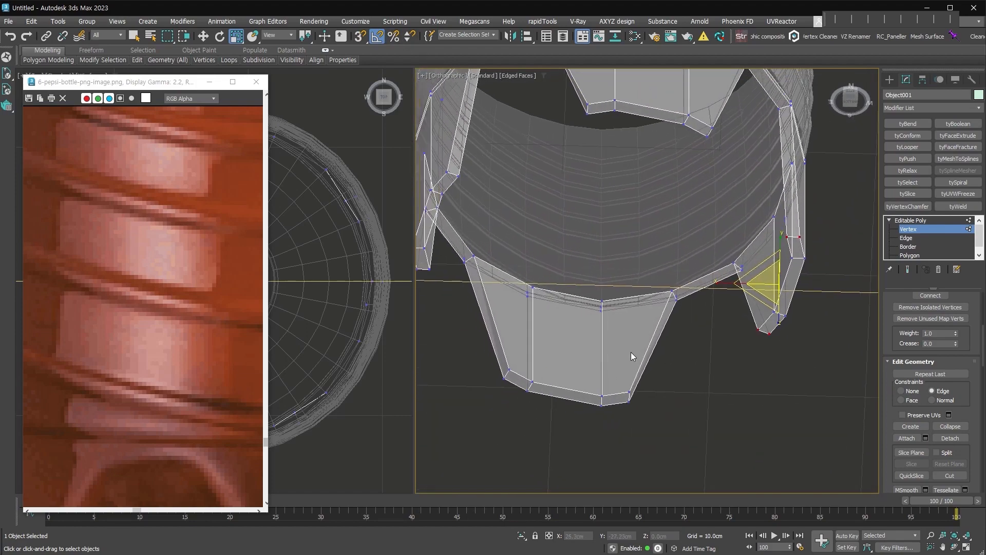
pyautogui.click(910, 255)
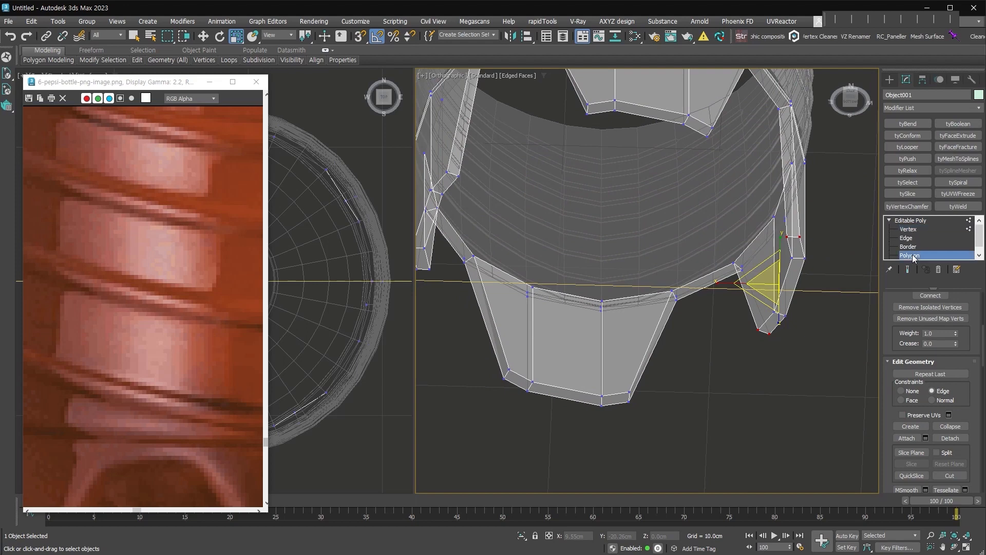
pyautogui.click(911, 342)
pyautogui.click(899, 354)
pyautogui.click(561, 352)
pyautogui.keyDown('ctrl'); pyautogui.click(752, 261); pyautogui.keyUp('ctrl')
pyautogui.keyDown('alt'); pyautogui.moveTo(723, 281); pyautogui.dragTo(622, 294, button='middle'); pyautogui.keyUp('alt')
pyautogui.moveTo(652, 346); pyautogui.dragTo(737, 240, button='middle')
pyautogui.keyDown('ctrl'); pyautogui.click(662, 355); pyautogui.keyUp('ctrl')
pyautogui.keyDown('ctrl'); pyautogui.click(523, 262); pyautogui.keyUp('ctrl')
pyautogui.press('Delete')
# - Select the four edges at the tops of the gaps between the legs and move them slightly downward
pyautogui.keyDown('alt'); pyautogui.moveTo(712, 308); pyautogui.dragTo(650, 317, button='middle'); pyautogui.keyUp('alt')
pyautogui.click(918, 310)
pyautogui.keyDown('alt'); pyautogui.moveTo(801, 309); pyautogui.dragTo(593, 220, button='middle'); pyautogui.keyUp('alt')
pyautogui.click(693, 255)
pyautogui.rightClick(564, 145)
pyautogui.click(577, 156)
pyautogui.keyDown('alt'); pyautogui.moveTo(591, 169); pyautogui.dragTo(672, 172, button='middle'); pyautogui.keyUp('alt')
pyautogui.moveTo(658, 185); pyautogui.dragTo(658, 202)
pyautogui.scroll(-3, 159, 174)
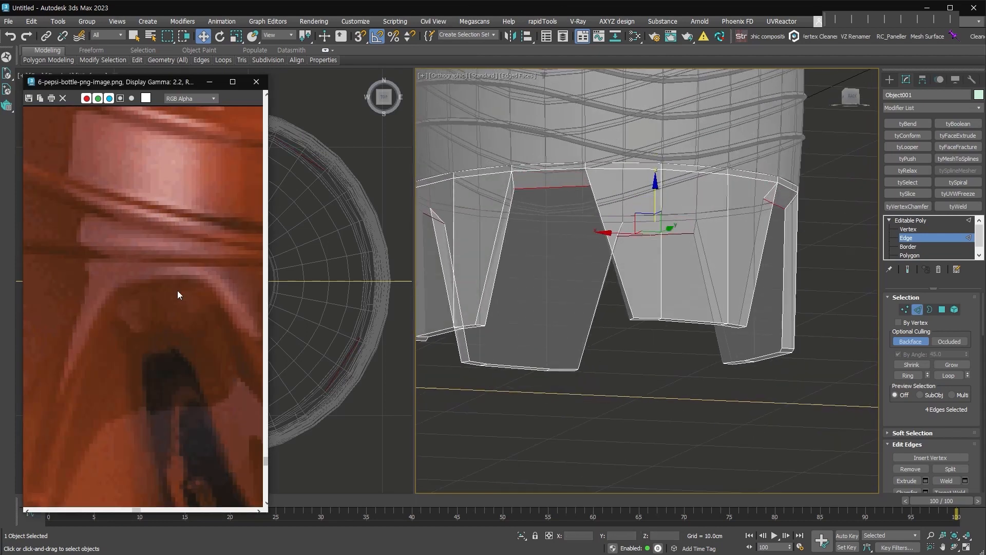
# - Select the middle inner and outer bottom edges of all four legs and scale them slightly narrower
pyautogui.keyDown('alt'); pyautogui.moveTo(532, 245); pyautogui.dragTo(587, 282, button='middle'); pyautogui.keyUp('alt')
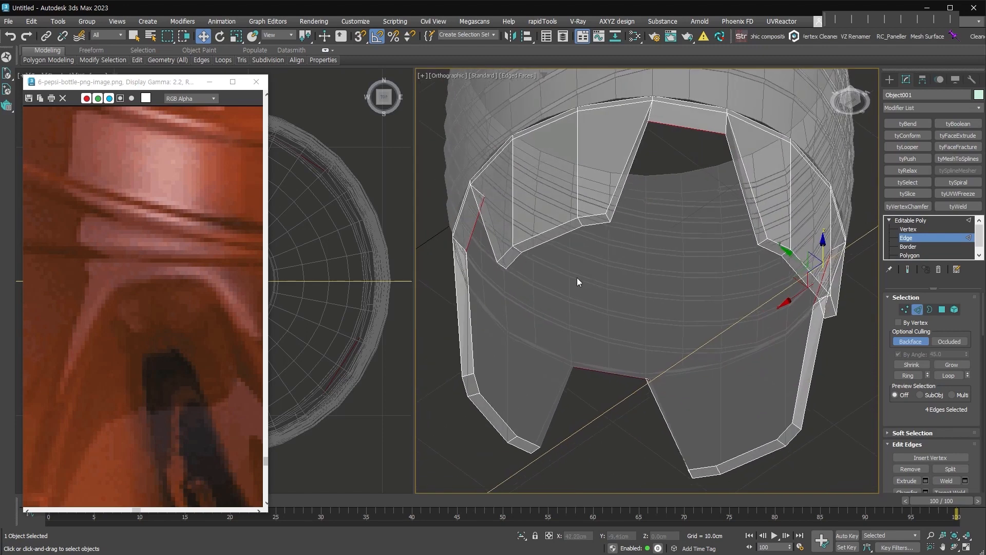
pyautogui.click(557, 238)
pyautogui.keyDown('ctrl'); pyautogui.click(498, 416); pyautogui.keyUp('ctrl')
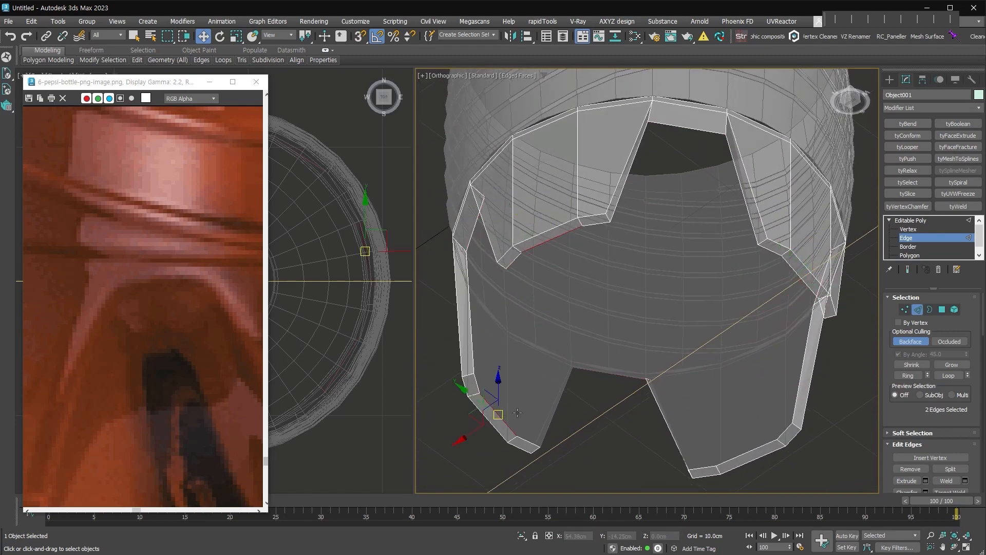
pyautogui.keyDown('ctrl'); pyautogui.click(750, 451); pyautogui.keyUp('ctrl')
pyautogui.keyDown('ctrl'); pyautogui.click(802, 277); pyautogui.keyUp('ctrl')
pyautogui.keyDown('ctrl'); pyautogui.click(554, 229); pyautogui.keyUp('ctrl')
pyautogui.keyDown('ctrl'); pyautogui.click(489, 420); pyautogui.keyUp('ctrl')
pyautogui.keyDown('ctrl'); pyautogui.click(750, 461); pyautogui.keyUp('ctrl')
pyautogui.keyDown('ctrl'); pyautogui.click(808, 269); pyautogui.keyUp('ctrl')
pyautogui.rightClick(797, 266)
pyautogui.click(813, 295)
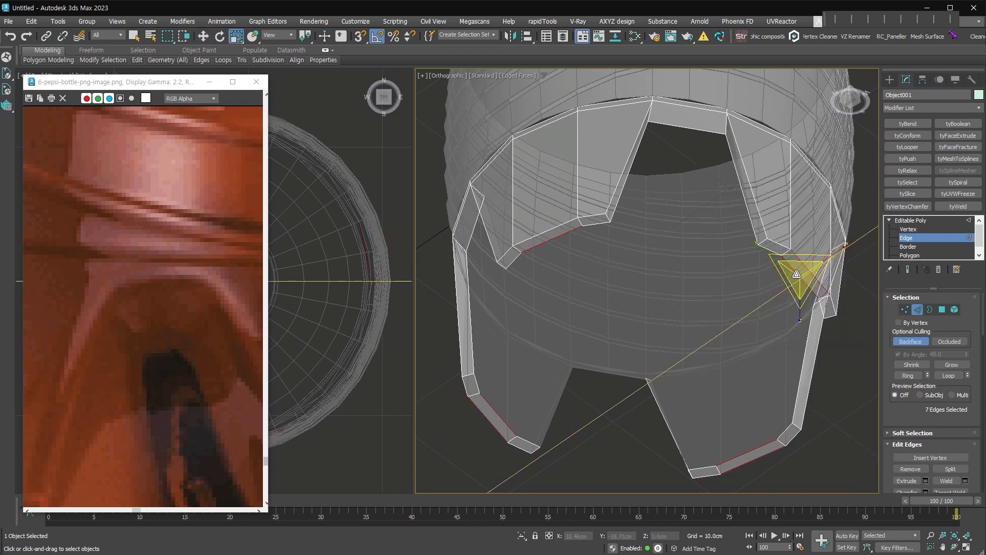
pyautogui.keyDown('ctrl'); pyautogui.click(550, 248); pyautogui.keyUp('ctrl')
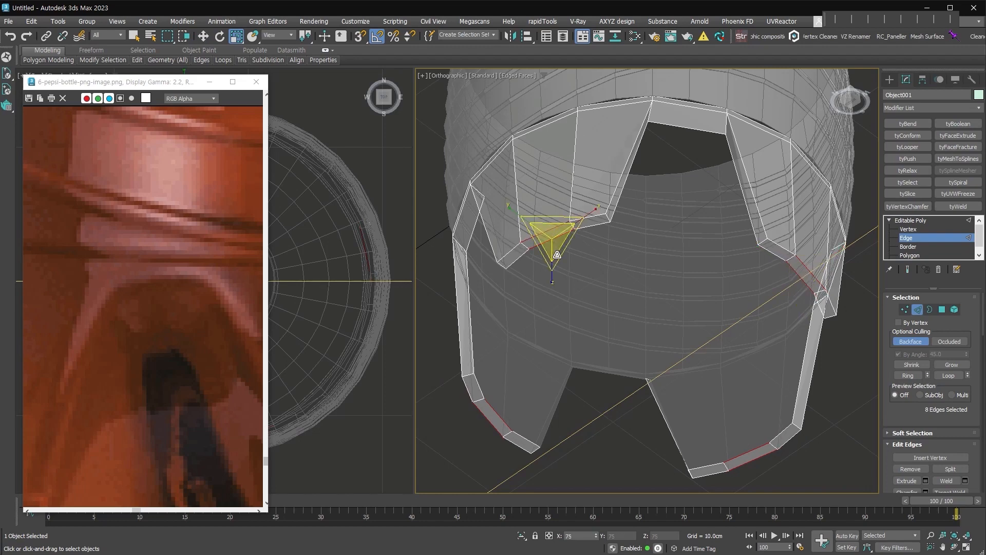
pyautogui.moveTo(559, 262); pyautogui.dragTo(564, 246)
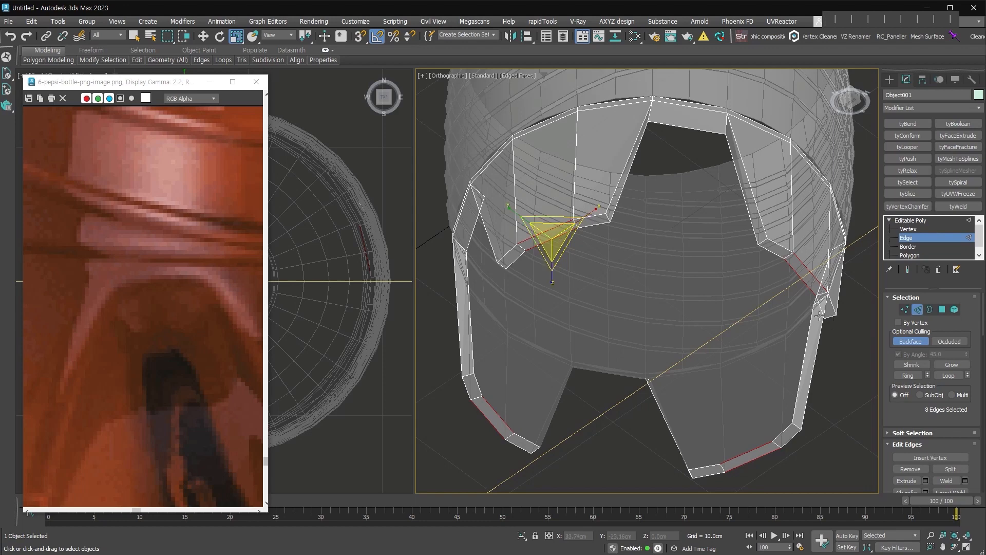
# - Select the four legs' inner bottom edge loops and, with no constraint, extend them inward by scaling about their common centre
pyautogui.click(636, 271)
pyautogui.click(569, 234)
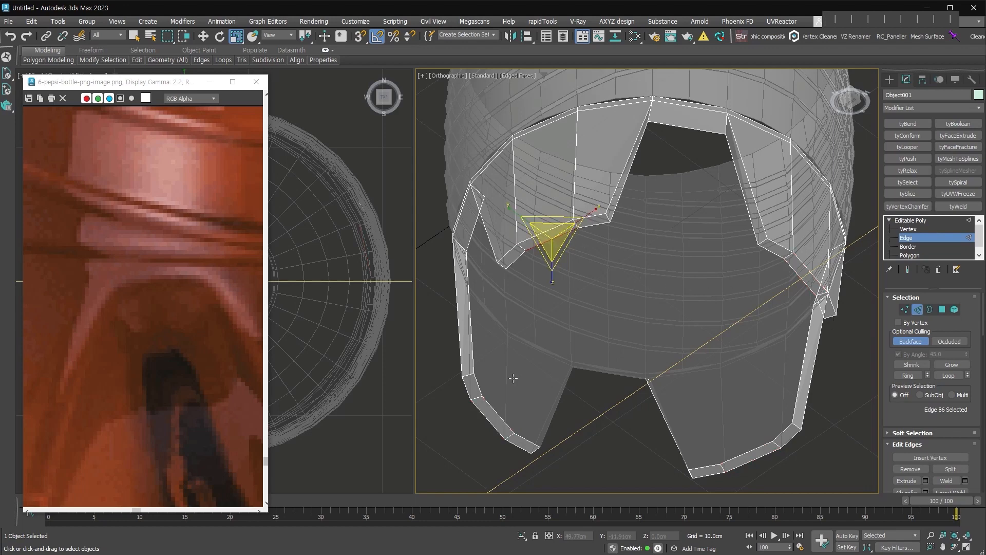
pyautogui.keyDown('ctrl'); pyautogui.click(497, 409); pyautogui.keyUp('ctrl')
pyautogui.keyDown('ctrl'); pyautogui.click(740, 455); pyautogui.keyUp('ctrl')
pyautogui.keyDown('ctrl'); pyautogui.click(804, 279); pyautogui.keyUp('ctrl')
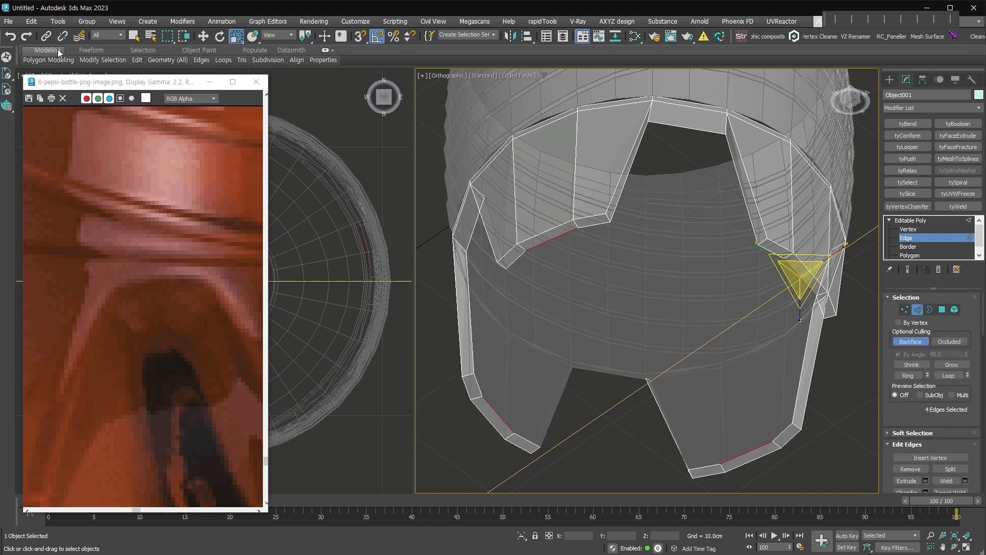
pyautogui.moveTo(98, 60)
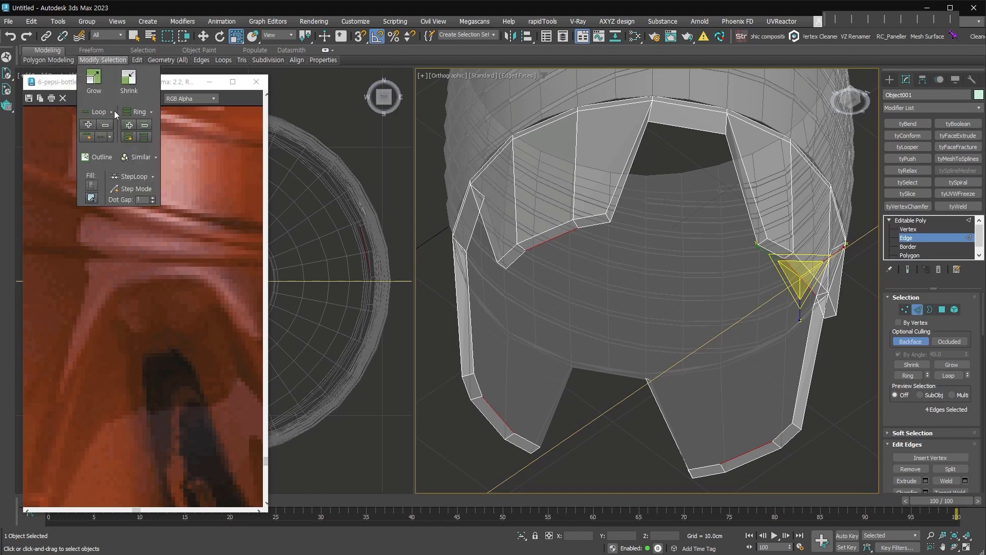
pyautogui.click(88, 125)
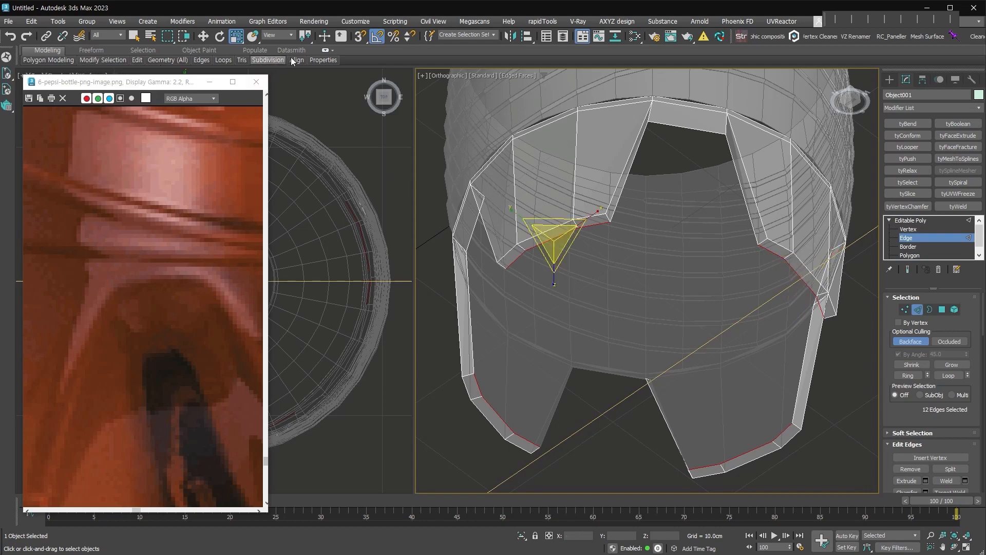
pyautogui.click(305, 37)
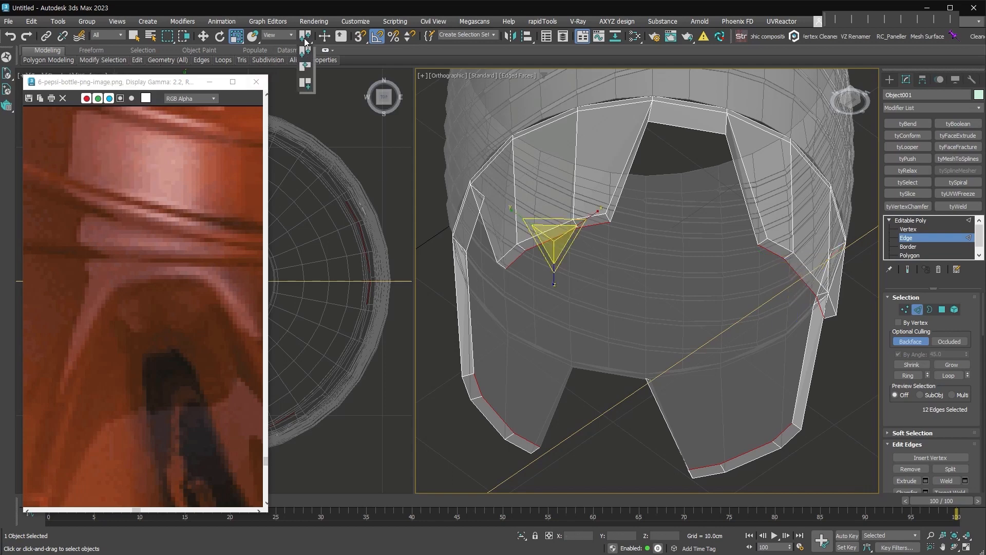
pyautogui.click(307, 76)
pyautogui.moveTo(910, 419); pyautogui.dragTo(936, 159)
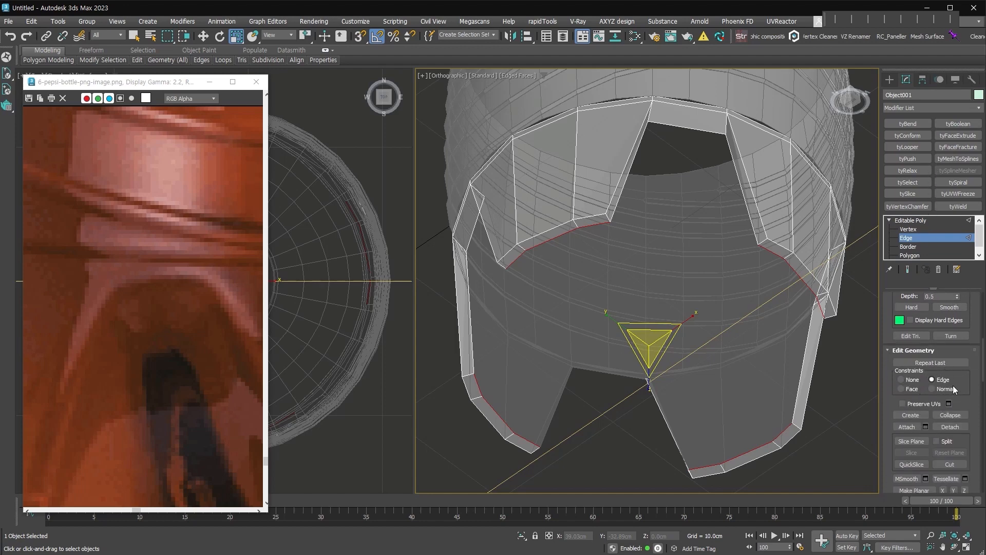
pyautogui.click(907, 380)
pyautogui.moveTo(648, 343)
pyautogui.mouseDown()
pyautogui.moveTo(647, 370)
pyautogui.moveTo(646, 359)
pyautogui.mouseUp()
# - Select the base's open bottom border and extend it inward with new faces by scaling a copy to about 72 percent
pyautogui.moveTo(198, 475); pyautogui.dragTo(149, 390, button='middle')
pyautogui.scroll(-1, 211, 412)
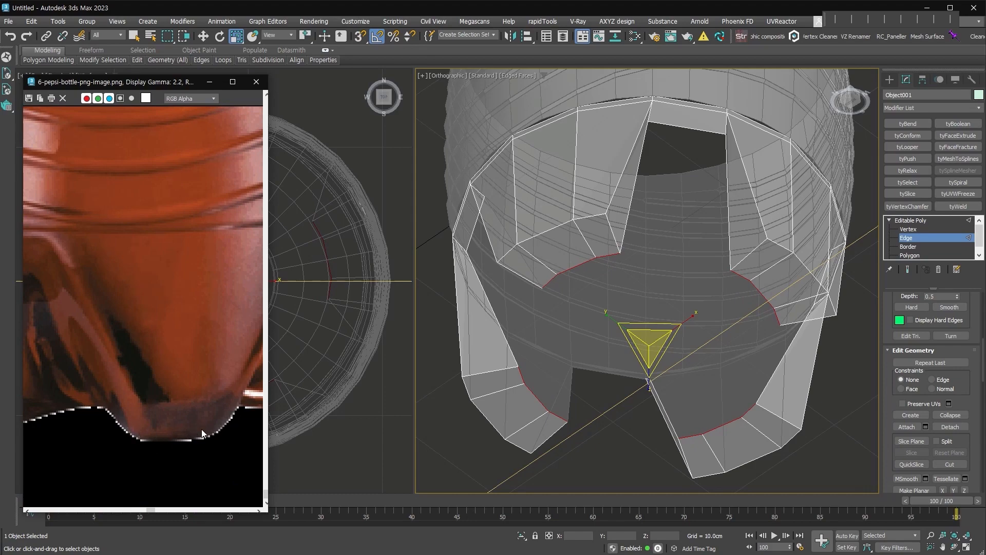
pyautogui.keyDown('alt'); pyautogui.moveTo(775, 263); pyautogui.dragTo(791, 277, button='middle'); pyautogui.keyUp('alt')
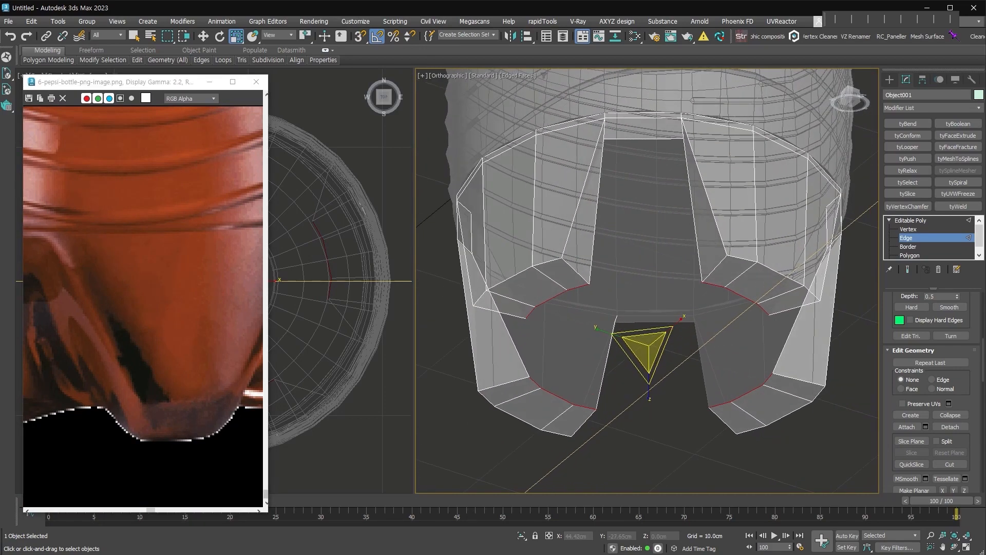
pyautogui.click(909, 247)
pyautogui.click(694, 223)
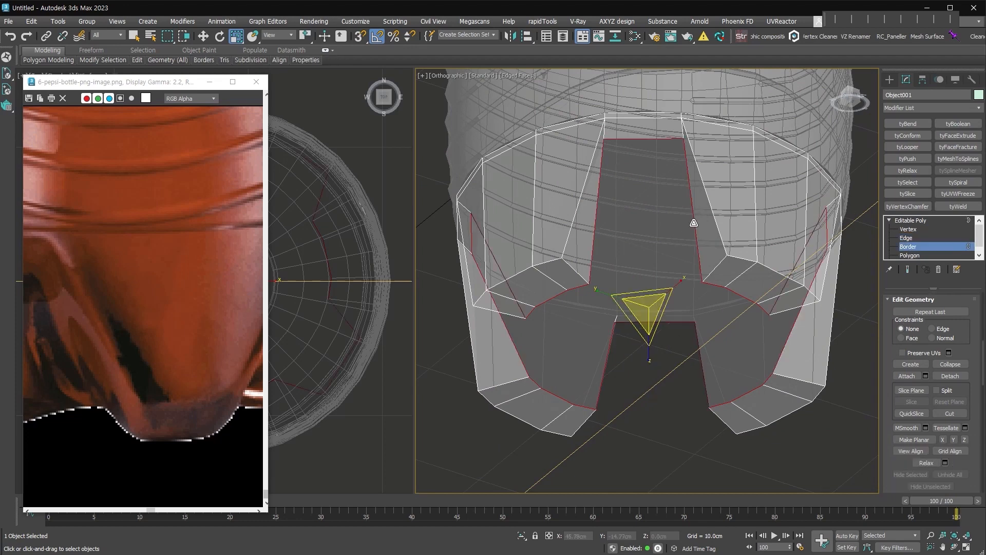
pyautogui.moveTo(646, 309)
pyautogui.keyDown('alt'); pyautogui.mouseDown(button='middle')
pyautogui.moveTo(663, 308)
pyautogui.moveTo(649, 306)
pyautogui.mouseUp(button='middle'); pyautogui.keyUp('alt')
pyautogui.rightClick(649, 303)
pyautogui.click(664, 333)
pyautogui.moveTo(648, 305); pyautogui.dragTo(649, 327)
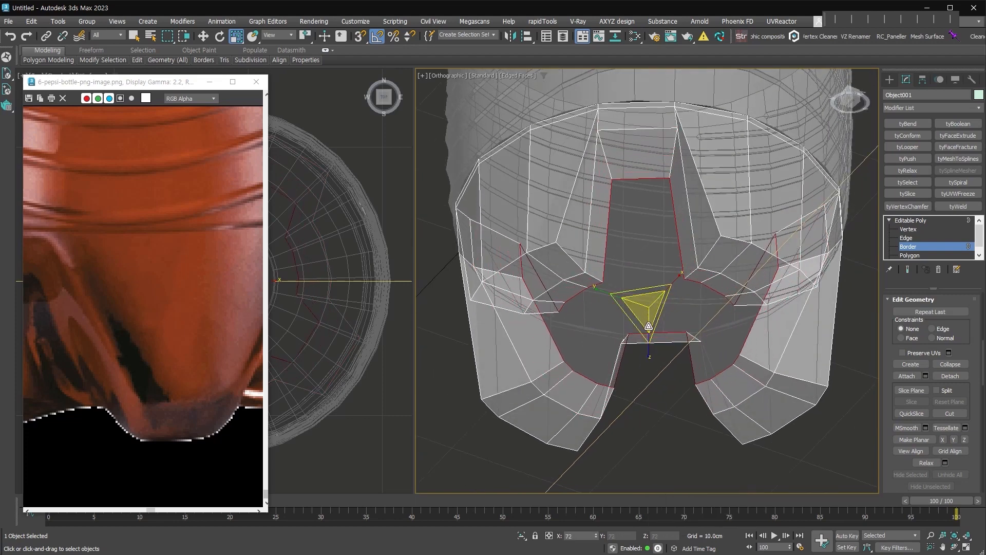
# - Make the extended bottom border planar in Z and move it slightly downward
pyautogui.click(965, 440)
pyautogui.moveTo(759, 391)
pyautogui.keyDown('alt'); pyautogui.mouseDown(button='middle')
pyautogui.moveTo(711, 335)
pyautogui.moveTo(650, 289)
pyautogui.moveTo(680, 359)
pyautogui.moveTo(662, 371)
pyautogui.mouseUp(button='middle'); pyautogui.keyUp('alt')
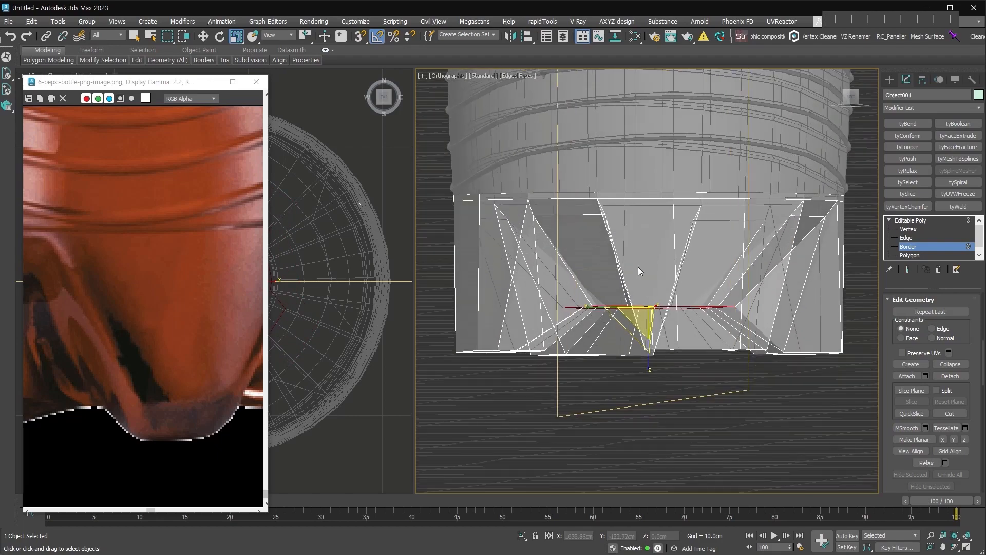
pyautogui.press('w')
pyautogui.moveTo(649, 276); pyautogui.dragTo(645, 292)
pyautogui.keyDown('alt'); pyautogui.moveTo(779, 363); pyautogui.dragTo(664, 363, button='middle'); pyautogui.keyUp('alt')
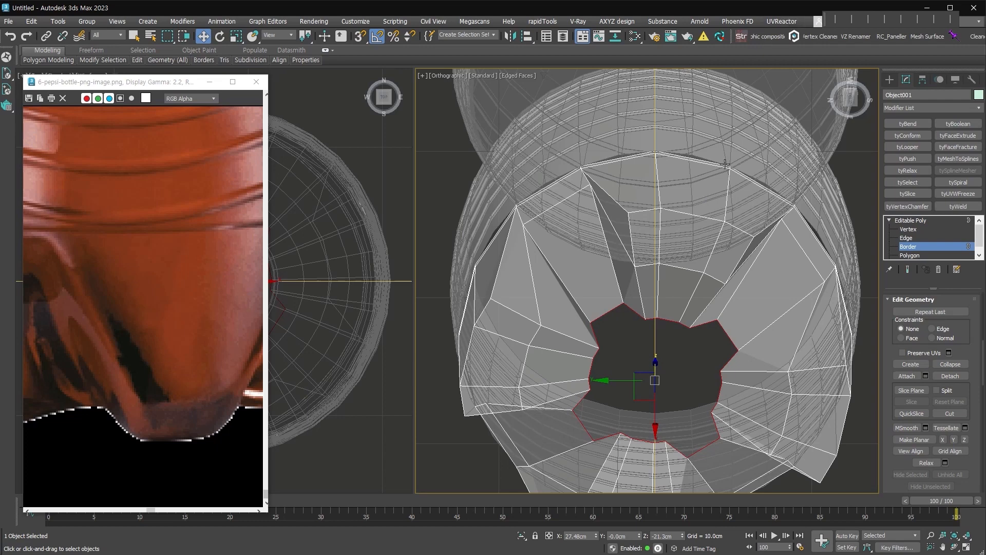
# - Round the inner bottom border into a circle and scale it to about 92 percent
pyautogui.hotkey('ctrl', 'z')
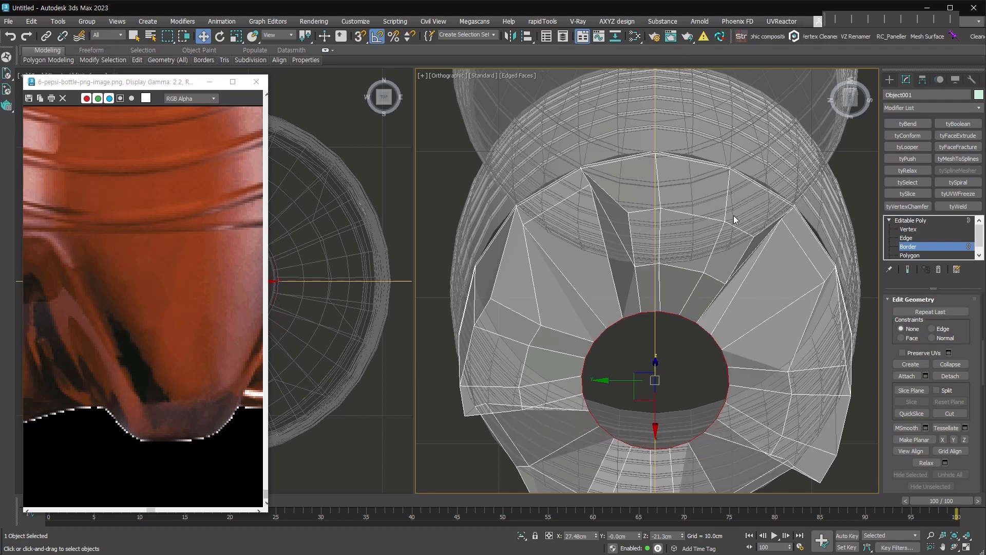
pyautogui.rightClick(667, 350)
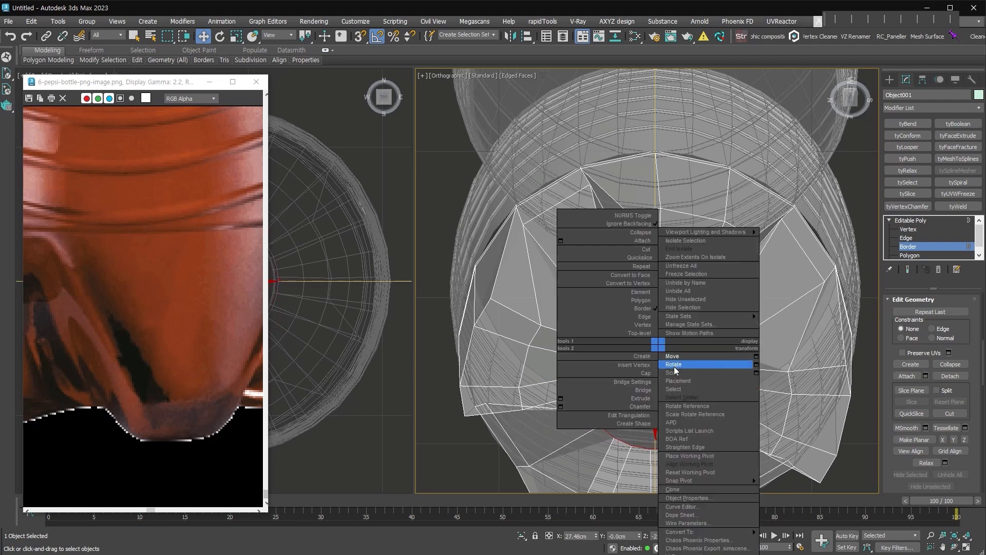
pyautogui.click(678, 370)
pyautogui.moveTo(646, 372); pyautogui.dragTo(641, 386)
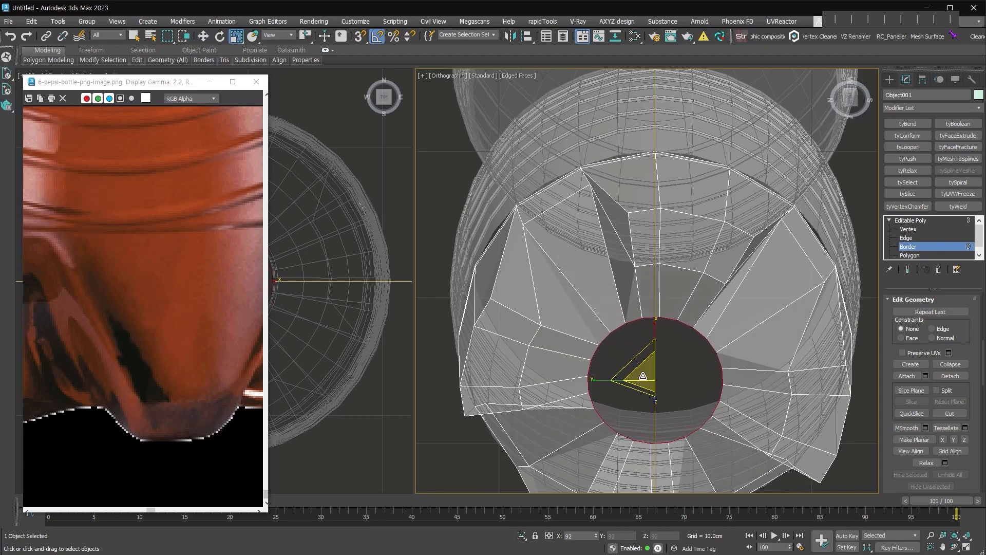
pyautogui.keyDown('alt'); pyautogui.moveTo(642, 385); pyautogui.dragTo(679, 387, button='middle'); pyautogui.keyUp('alt')
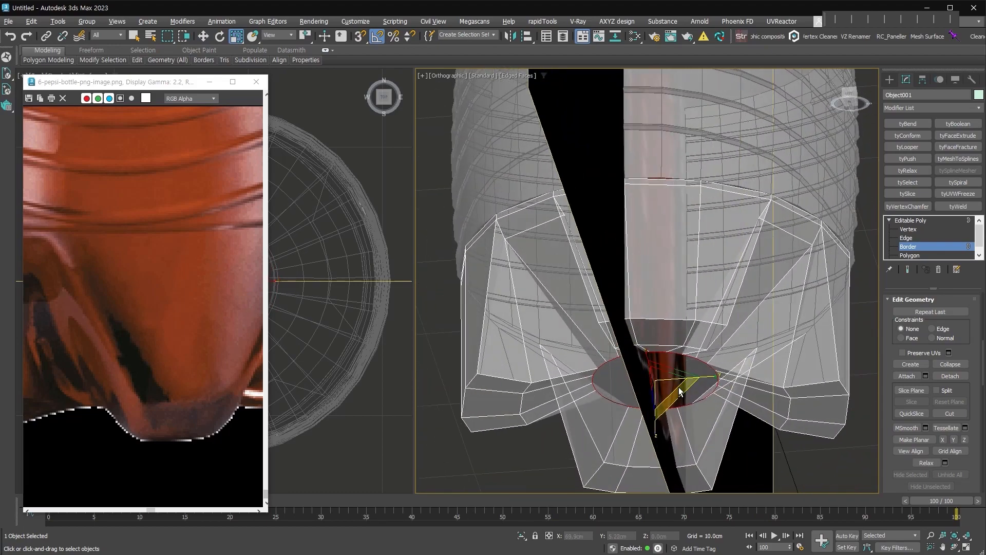
pyautogui.click(920, 238)
pyautogui.click(542, 225)
pyautogui.keyDown('alt'); pyautogui.moveTo(791, 234); pyautogui.dragTo(665, 211, button='middle'); pyautogui.keyUp('alt')
pyautogui.rightClick(662, 209)
pyautogui.click(683, 221)
pyautogui.keyDown('alt'); pyautogui.moveTo(565, 186); pyautogui.dragTo(711, 280, button='middle'); pyautogui.keyUp('alt')
pyautogui.click(724, 247)
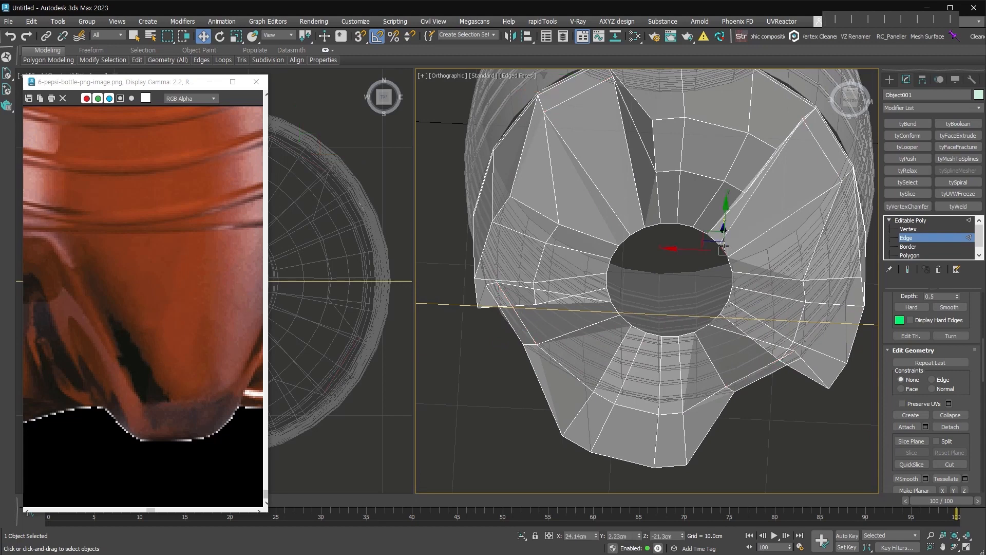
# - Select the circular bottom border again and extend a smaller ring inward by scaling it to about 70 percent
pyautogui.click(908, 247)
pyautogui.rightClick(660, 262)
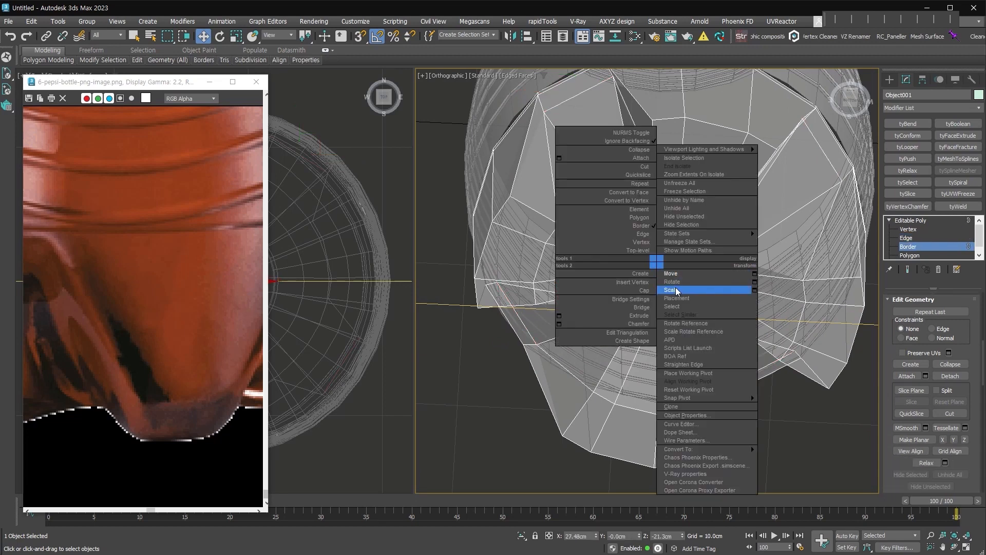
pyautogui.click(678, 290)
pyautogui.keyDown('shift'); pyautogui.moveTo(656, 270); pyautogui.dragTo(658, 281); pyautogui.keyUp('shift')
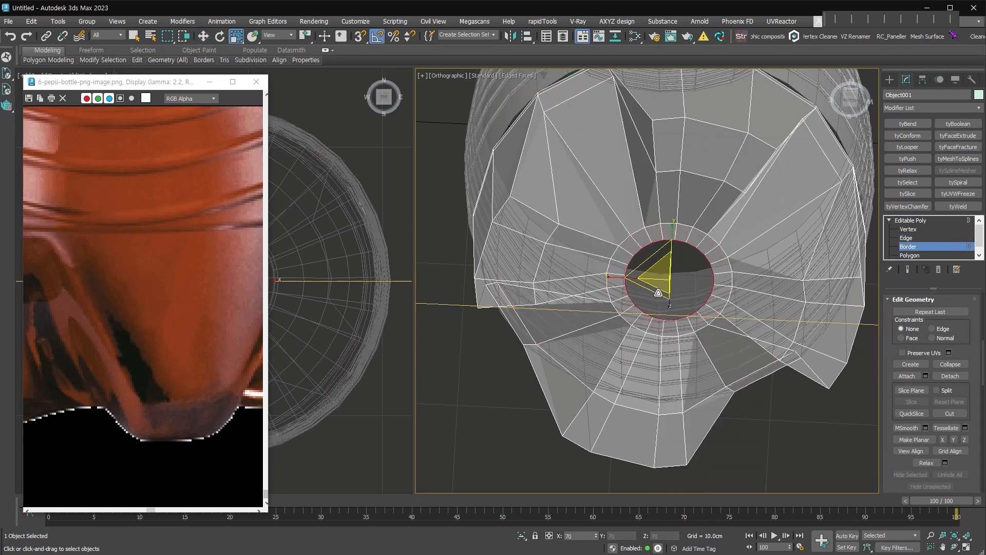
# - Leave border editing, apply TurboSmooth to the base and turn off its see-through display
pyautogui.click(948, 246)
pyautogui.keyDown('alt'); pyautogui.moveTo(714, 278); pyautogui.dragTo(728, 331, button='middle'); pyautogui.keyUp('alt')
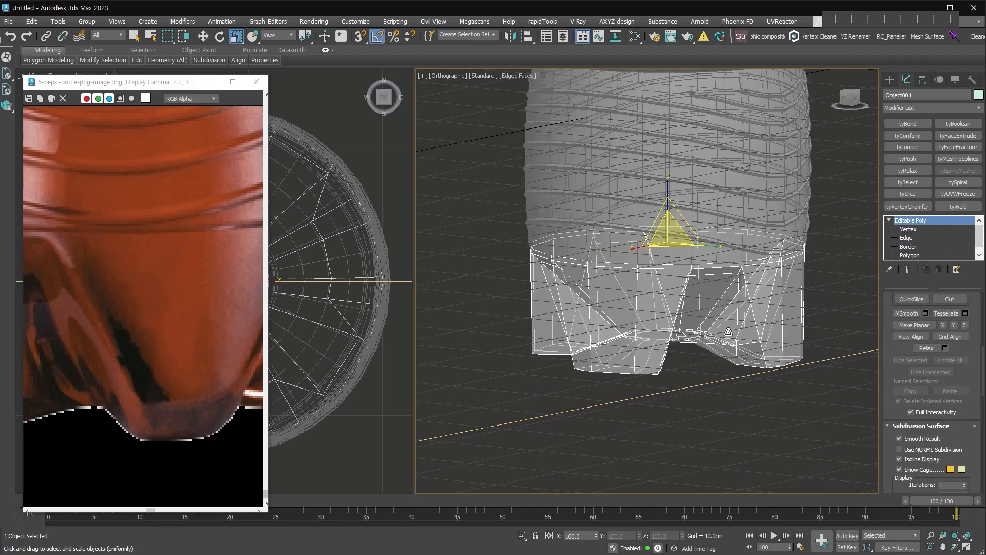
pyautogui.hotkey('ctrl', 't')
pyautogui.keyDown('alt'); pyautogui.moveTo(761, 378); pyautogui.dragTo(640, 369, button='middle'); pyautogui.keyUp('alt')
pyautogui.hotkey('alt', 'x')
# - Select the vertices at the bottom of the four legs and scale them inward to taper the base
pyautogui.click(914, 238)
pyautogui.keyDown('alt'); pyautogui.moveTo(818, 325); pyautogui.dragTo(719, 354, button='middle'); pyautogui.keyUp('alt')
pyautogui.moveTo(466, 333); pyautogui.dragTo(778, 378)
pyautogui.keyDown('alt'); pyautogui.moveTo(778, 379); pyautogui.dragTo(780, 380, button='middle'); pyautogui.keyUp('alt')
pyautogui.moveTo(489, 386); pyautogui.dragTo(852, 299)
pyautogui.keyDown('alt'); pyautogui.moveTo(673, 336); pyautogui.dragTo(686, 322, button='middle'); pyautogui.keyUp('alt')
pyautogui.moveTo(684, 322); pyautogui.dragTo(680, 408)
pyautogui.keyDown('alt'); pyautogui.moveTo(712, 300); pyautogui.dragTo(720, 362, button='middle'); pyautogui.keyUp('alt')
pyautogui.moveTo(680, 343); pyautogui.dragTo(682, 348)
pyautogui.keyDown('alt'); pyautogui.moveTo(720, 307); pyautogui.dragTo(765, 290, button='middle'); pyautogui.keyUp('alt')
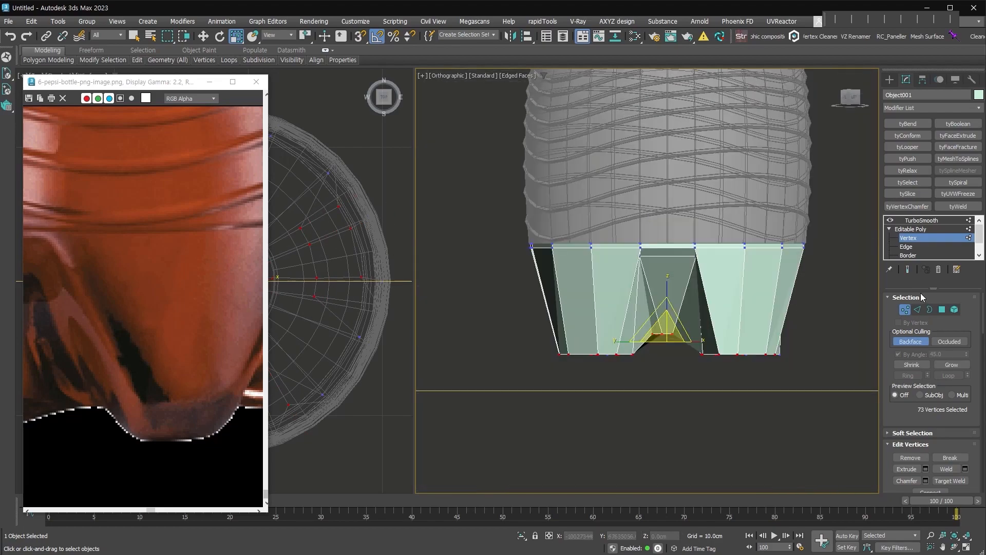
# - Return to the TurboSmooth level and, in the front wireframe view, move the base about 1.08 cm down from the ribbed body
pyautogui.click(921, 220)
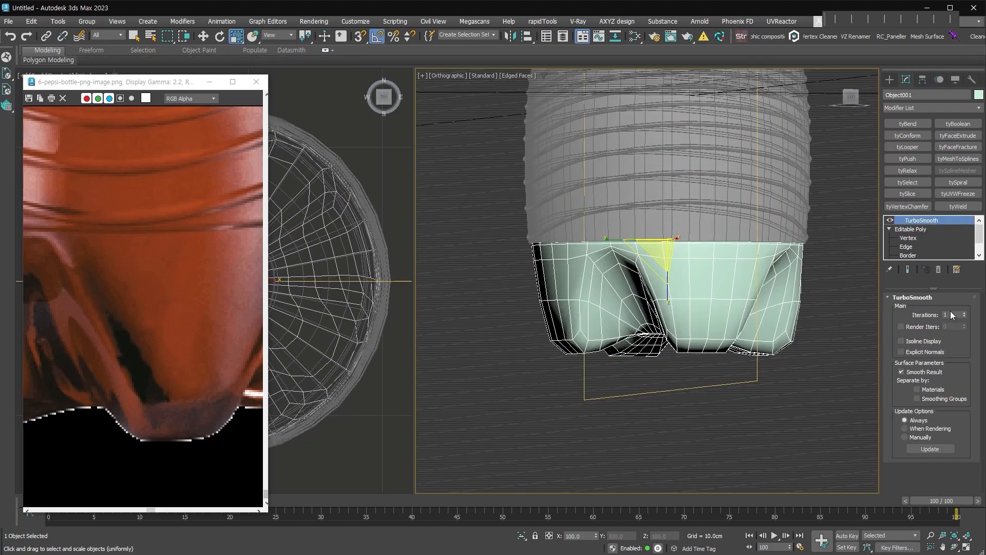
pyautogui.keyDown('alt'); pyautogui.moveTo(729, 257); pyautogui.dragTo(749, 261, button='middle'); pyautogui.keyUp('alt')
pyautogui.scroll(5, 749, 258)
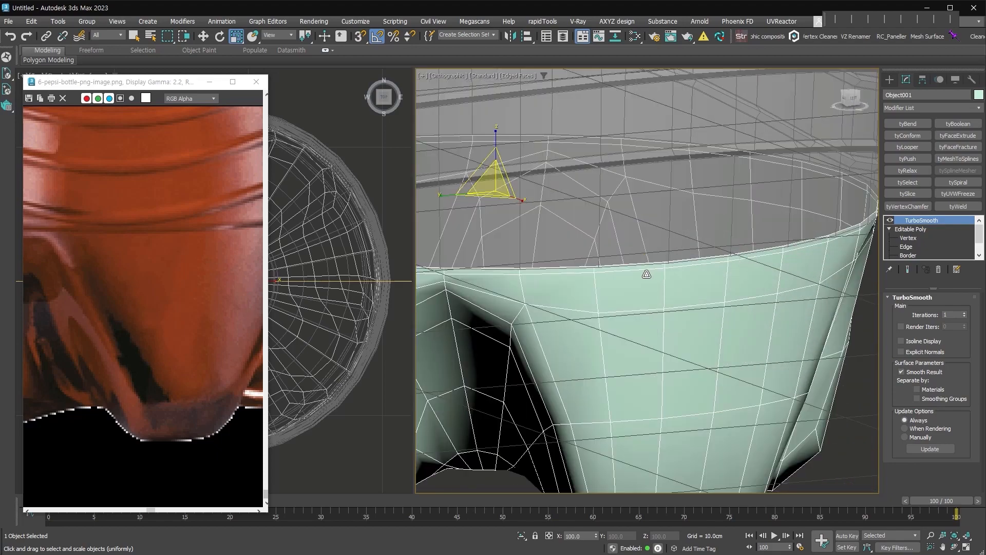
pyautogui.keyDown('alt'); pyautogui.moveTo(578, 280); pyautogui.dragTo(730, 369, button='middle'); pyautogui.keyUp('alt')
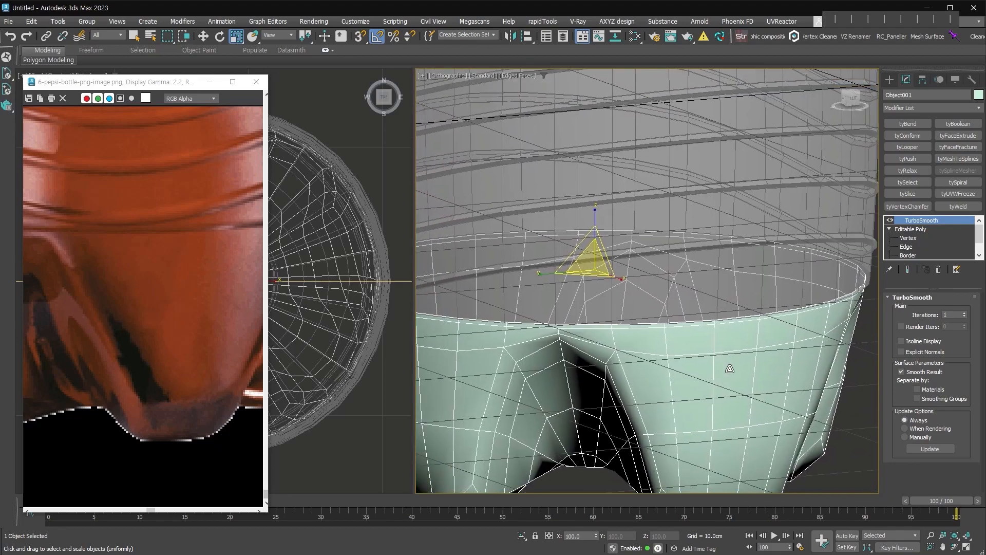
pyautogui.scroll(-5, 790, 347)
pyautogui.keyDown('alt'); pyautogui.moveTo(800, 321); pyautogui.dragTo(837, 316, button='middle'); pyautogui.keyUp('alt')
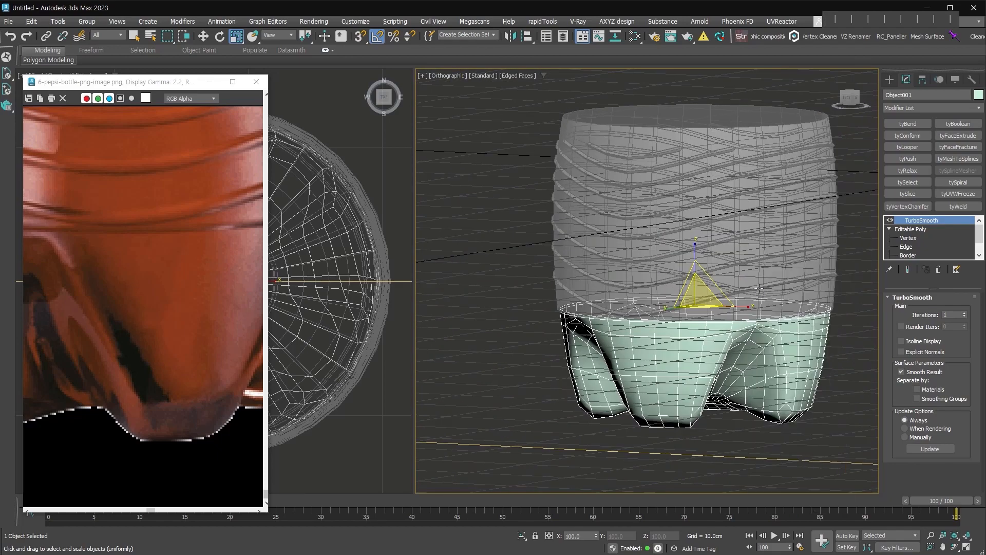
pyautogui.rightClick(733, 279)
pyautogui.click(739, 290)
pyautogui.press('f')
pyautogui.press('F3')
pyautogui.scroll(6, 784, 314)
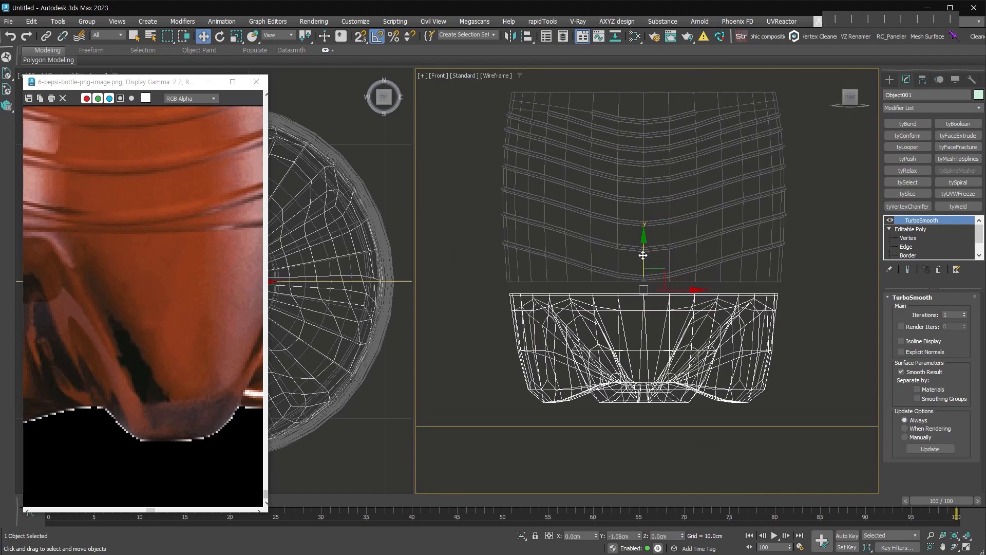
# - Collapse the smoothed base to an Editable Poly and attach the lower ribbed body section to it
pyautogui.click(930, 309)
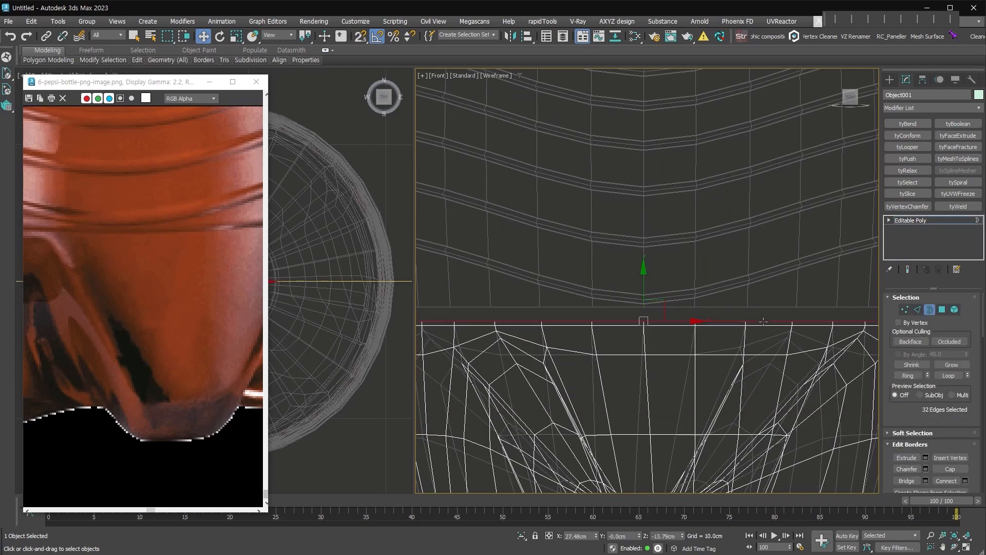
pyautogui.scroll(-3, 642, 300)
pyautogui.scroll(-2, 908, 408)
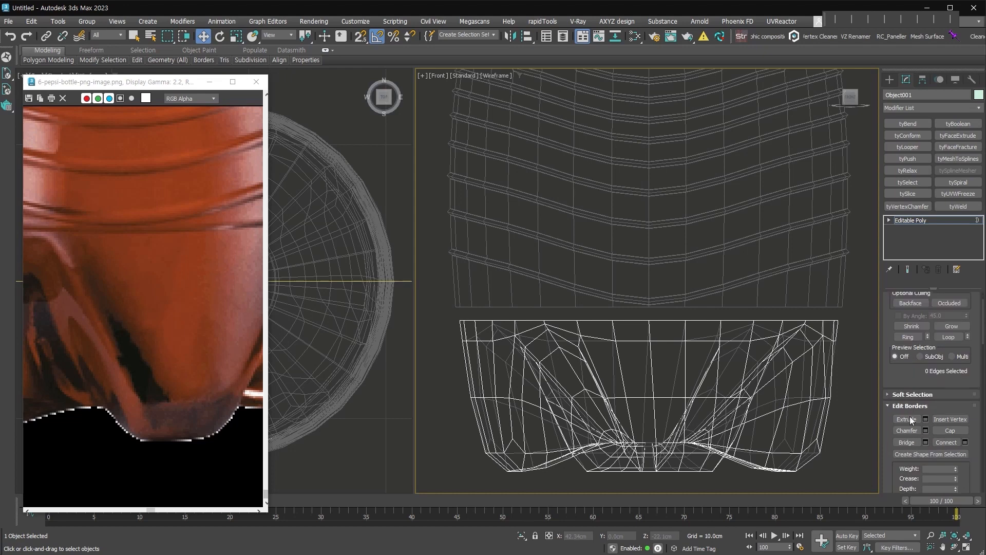
pyautogui.scroll(-8, 908, 432)
pyautogui.click(906, 405)
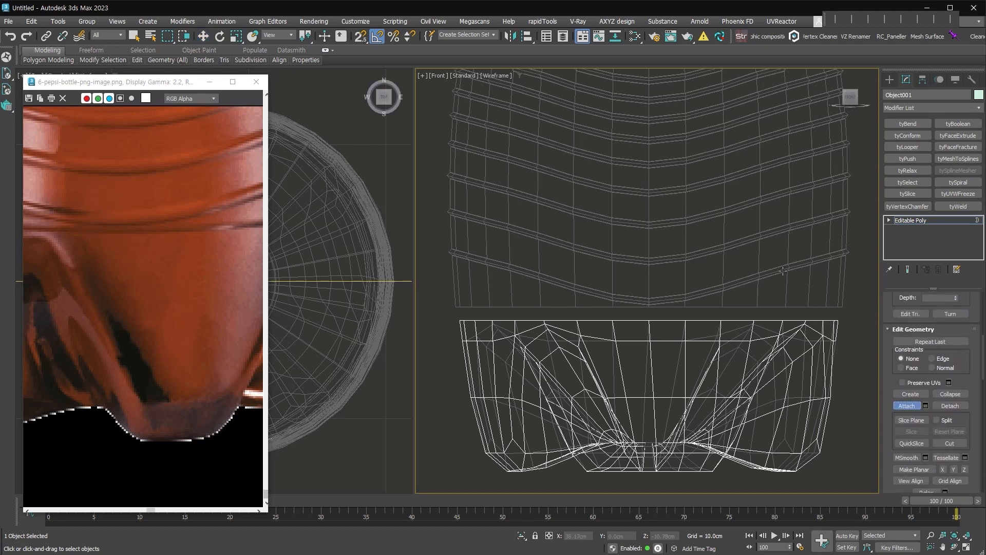
pyautogui.click(888, 220)
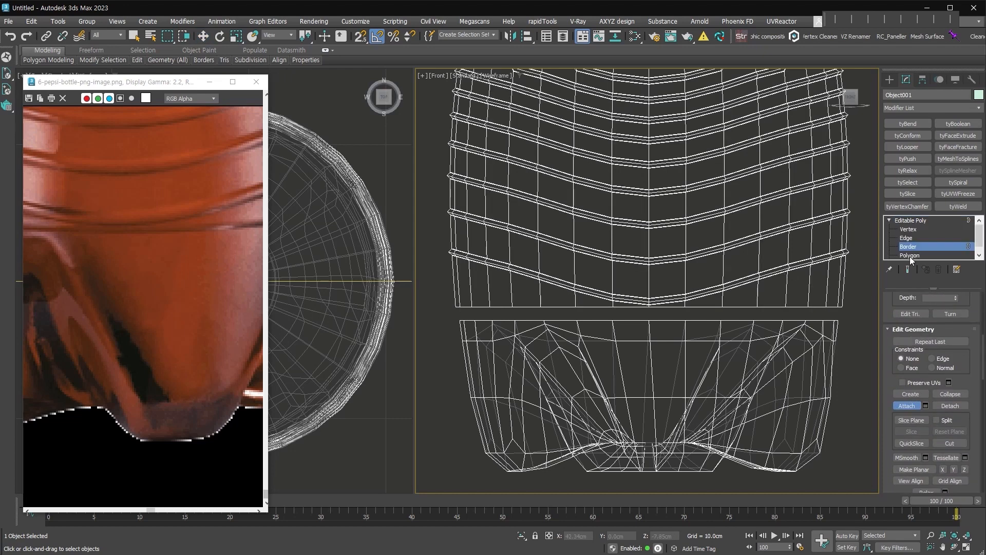
# - Select the body's bottom border and the base's top border and bridge the gap between them
pyautogui.press('w')
pyautogui.click(836, 307)
pyautogui.keyDown('ctrl'); pyautogui.click(829, 320); pyautogui.keyUp('ctrl')
pyautogui.moveTo(887, 342); pyautogui.dragTo(877, 386)
pyautogui.click(906, 317)
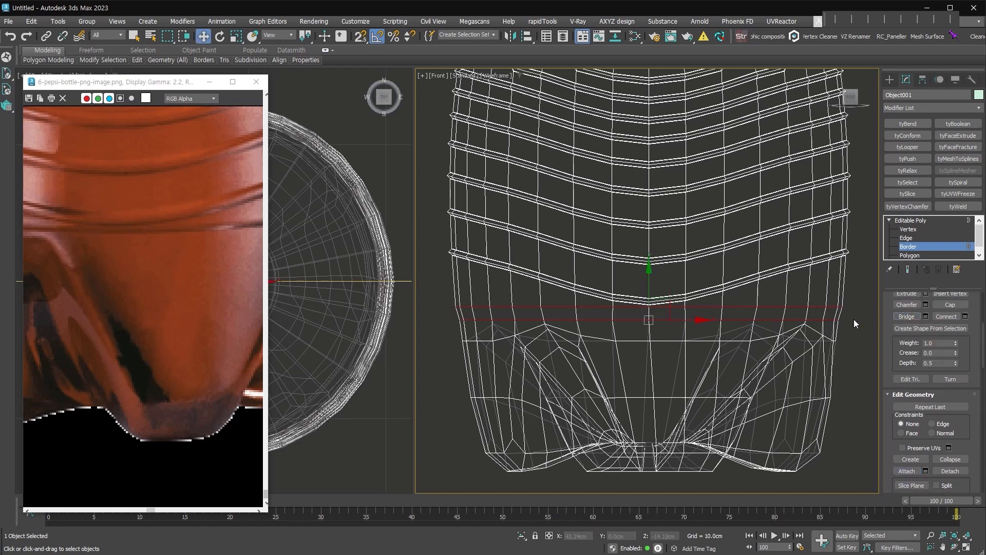
# - Chamfer the upper edge loop of the bridged band by 14.92 cm and remove the surplus edge loop
pyautogui.press('2')
pyautogui.doubleClick(769, 306)
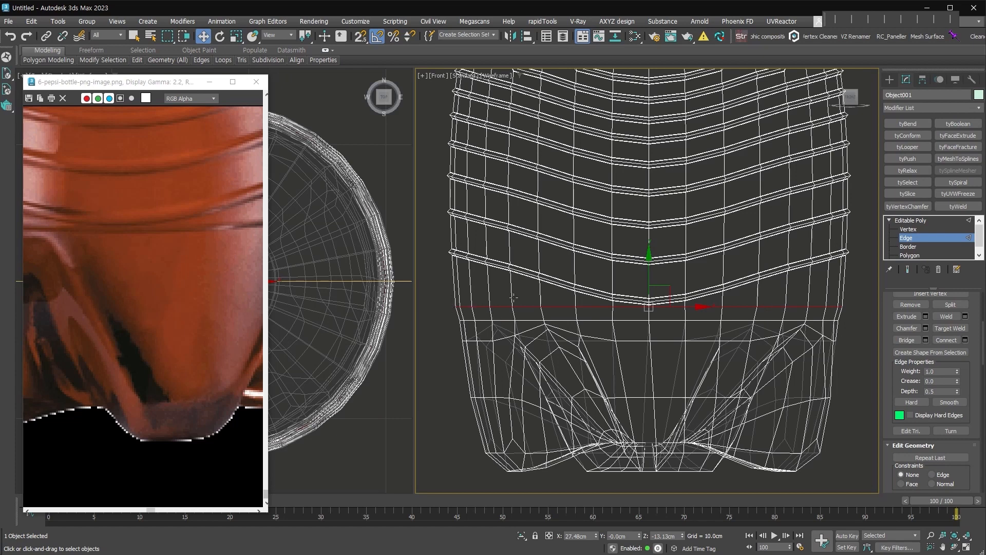
pyautogui.rightClick(616, 293)
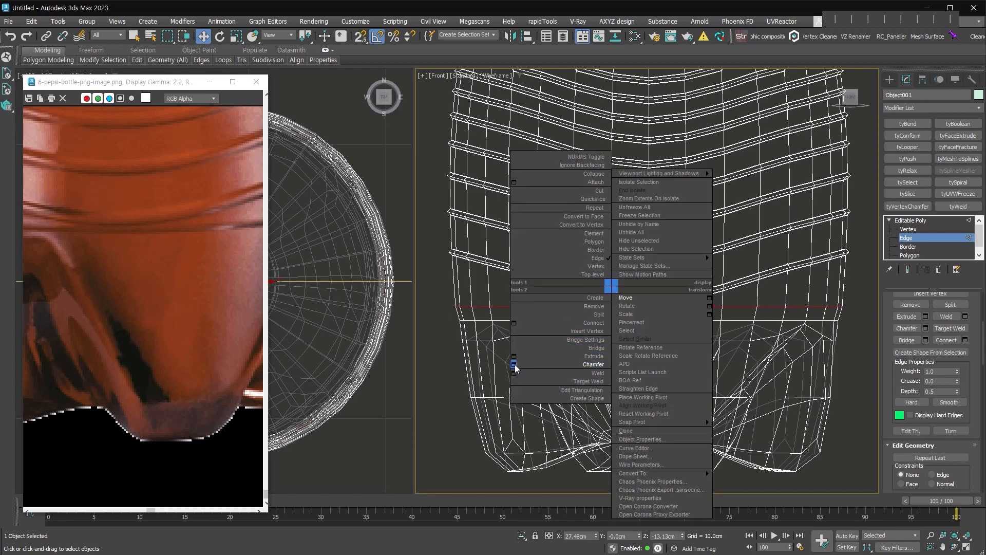
pyautogui.click(537, 372)
pyautogui.moveTo(791, 303); pyautogui.dragTo(796, 259)
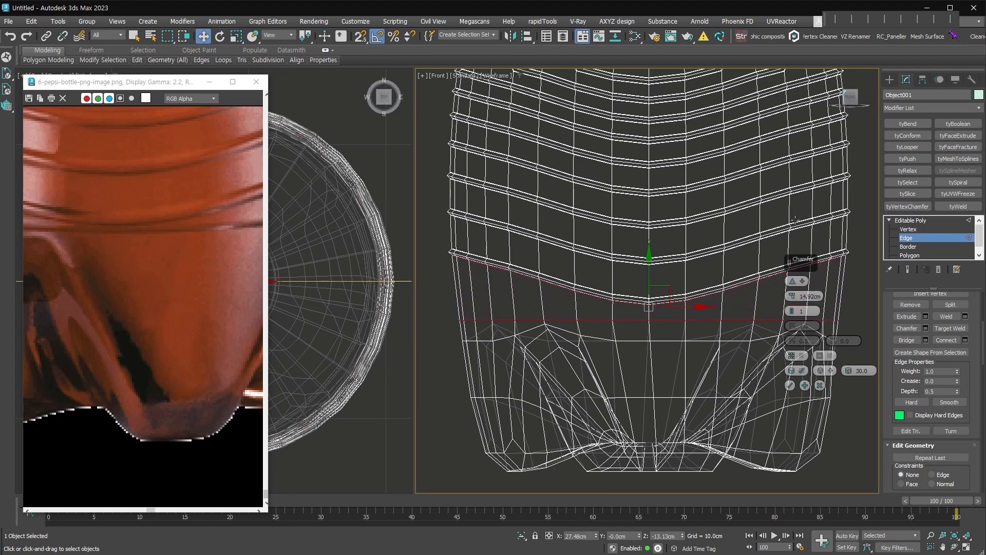
pyautogui.click(790, 386)
pyautogui.scroll(5, 892, 432)
pyautogui.click(912, 408)
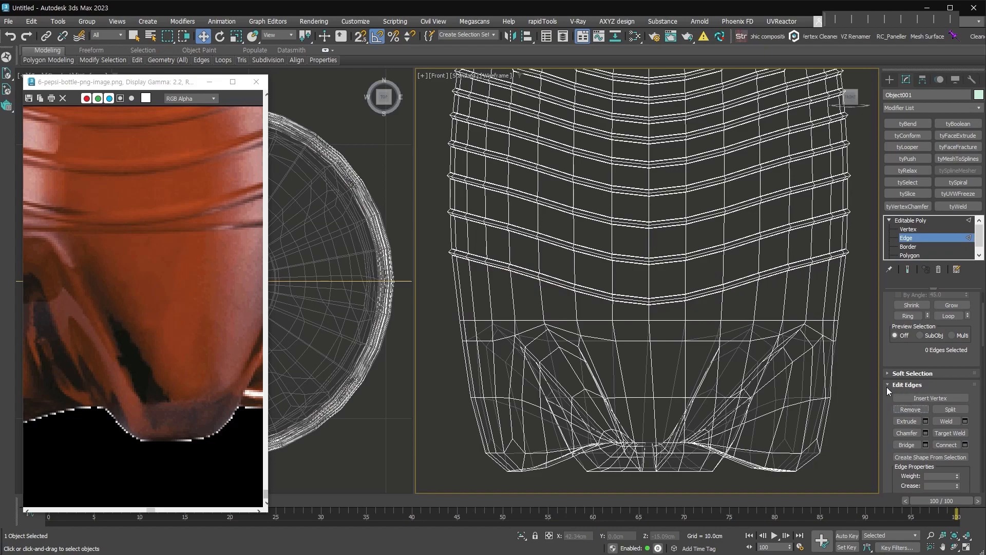
# - Attach the bottle's upper section with the neck to the lower body mesh
pyautogui.keyDown('alt'); pyautogui.moveTo(836, 368); pyautogui.dragTo(802, 359, button='middle'); pyautogui.keyUp('alt')
pyautogui.scroll(-3, 801, 360)
pyautogui.scroll(-3, 719, 308)
pyautogui.scroll(-10, 910, 424)
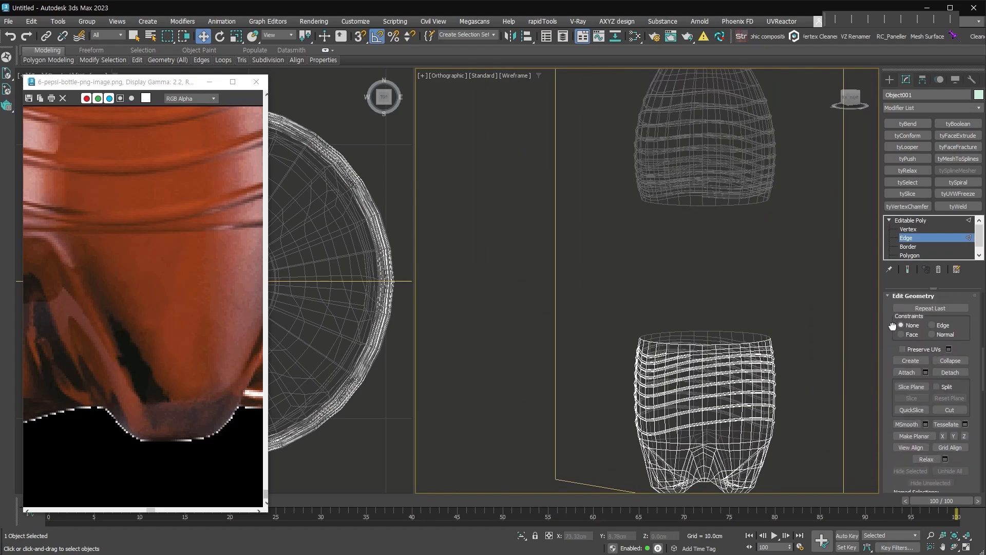
pyautogui.click(905, 371)
pyautogui.moveTo(763, 298); pyautogui.dragTo(770, 373, button='middle')
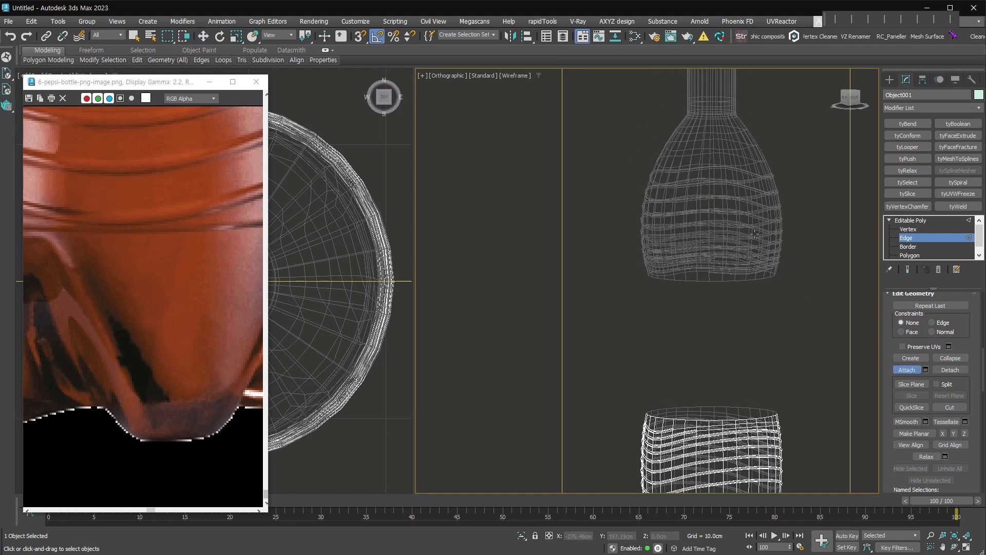
pyautogui.click(759, 237)
pyautogui.moveTo(799, 321); pyautogui.dragTo(782, 264, button='middle')
# - Select the facing borders of the upper and lower bottle sections and bridge them to form the middle wall
pyautogui.press('3')
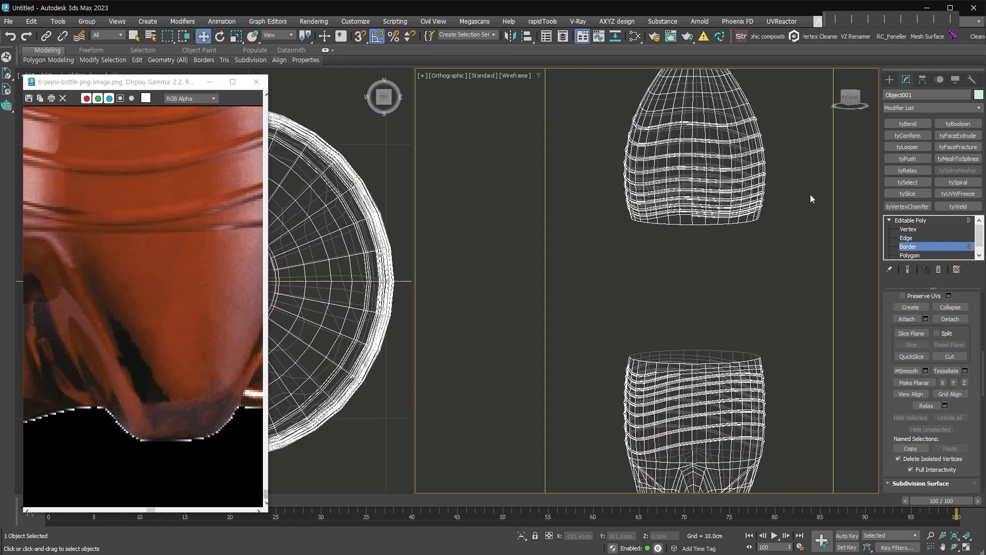
pyautogui.moveTo(750, 384); pyautogui.dragTo(751, 384)
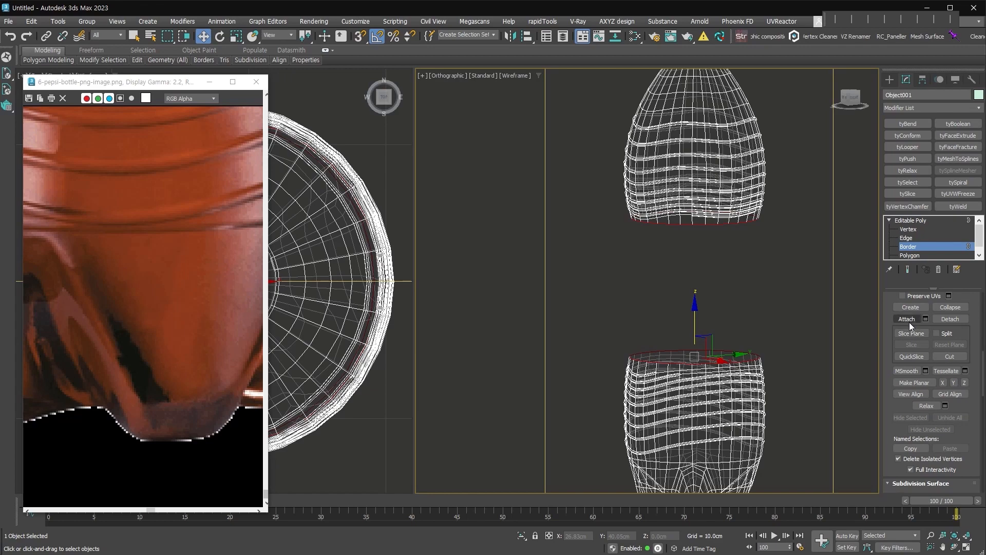
pyautogui.scroll(5, 909, 322)
pyautogui.click(907, 388)
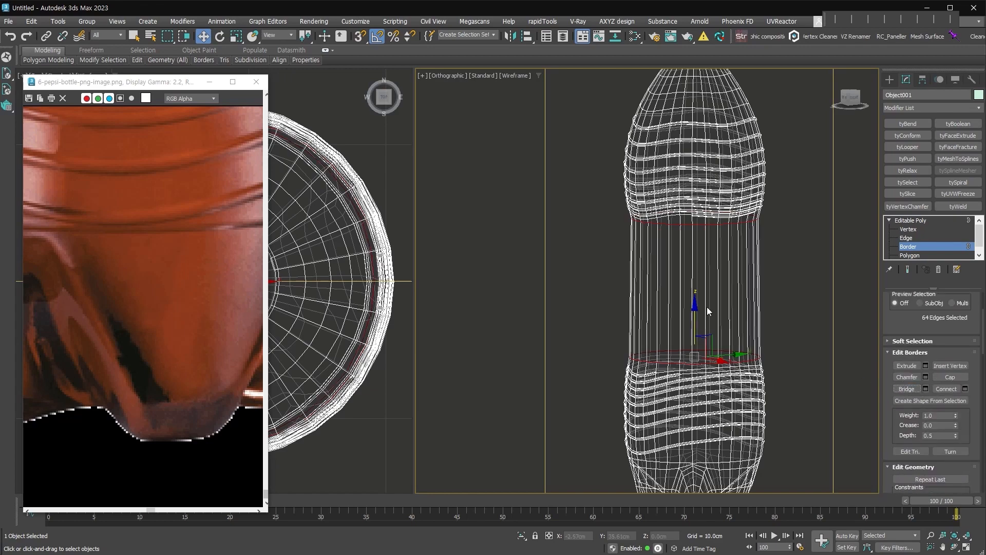
pyautogui.scroll(4, 718, 370)
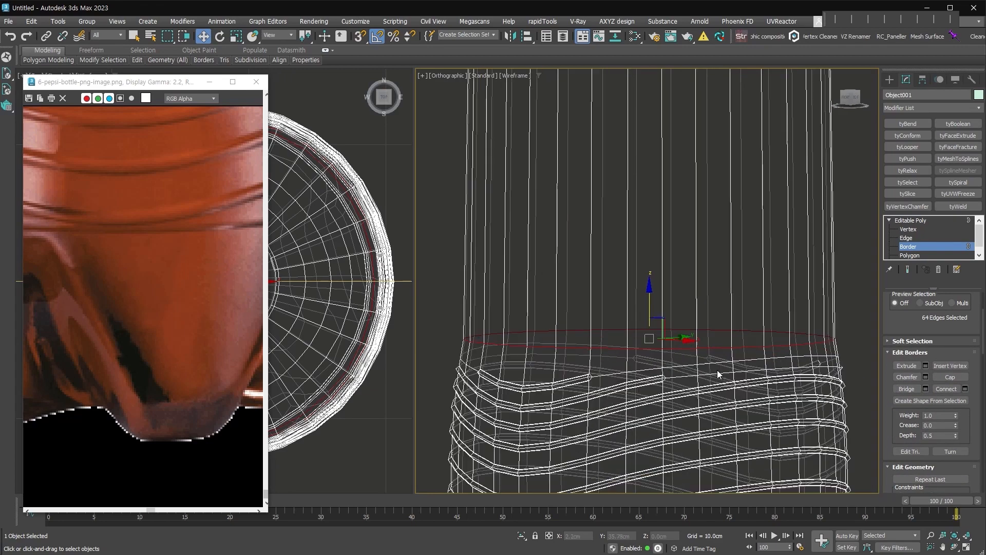
# - Chamfer the upper and lower border loops of the bridged middle wall by 0.33 cm
pyautogui.rightClick(641, 311)
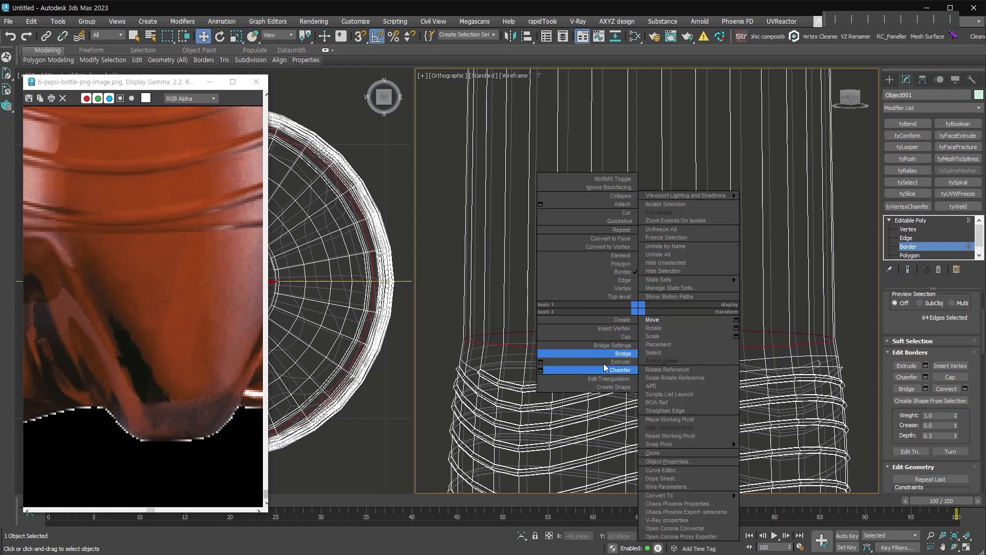
pyautogui.click(546, 371)
pyautogui.click(797, 281)
pyautogui.click(828, 312)
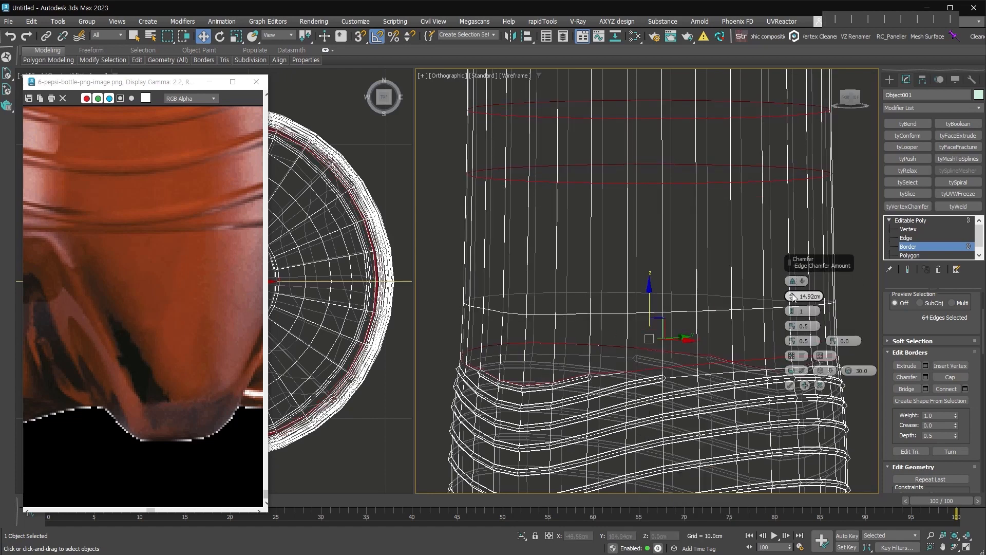
pyautogui.moveTo(610, 218); pyautogui.dragTo(623, 401, button='middle')
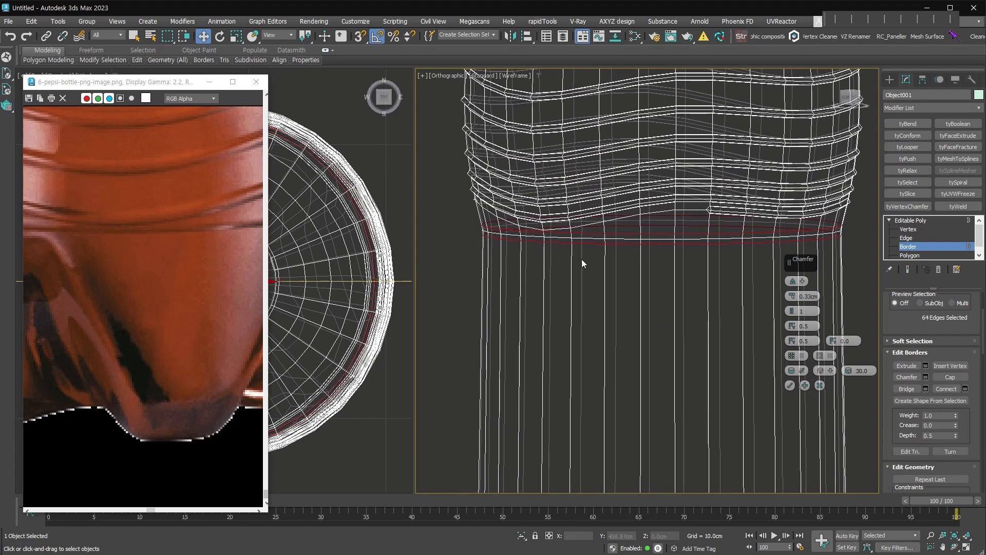
pyautogui.click(791, 386)
pyautogui.click(911, 247)
# - Clear the selection and frame the whole joined bottle in the front view
pyautogui.scroll(-4, 797, 306)
pyautogui.keyDown('alt'); pyautogui.moveTo(797, 306); pyautogui.dragTo(715, 299, button='middle'); pyautogui.keyUp('alt')
pyautogui.scroll(-3, 800, 325)
pyautogui.keyDown('alt'); pyautogui.moveTo(716, 299); pyautogui.dragTo(722, 297, button='middle'); pyautogui.keyUp('alt')
pyautogui.click(676, 134)
pyautogui.press('f')
pyautogui.press('z')
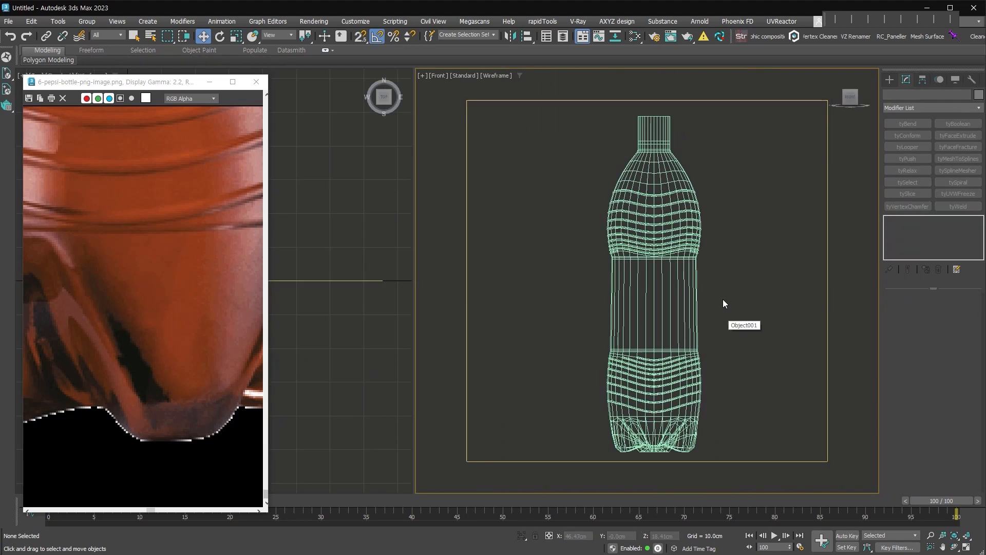
# - Select the bottle, display it shaded and apply TurboSmooth to it
pyautogui.click(702, 283)
pyautogui.press('F3')
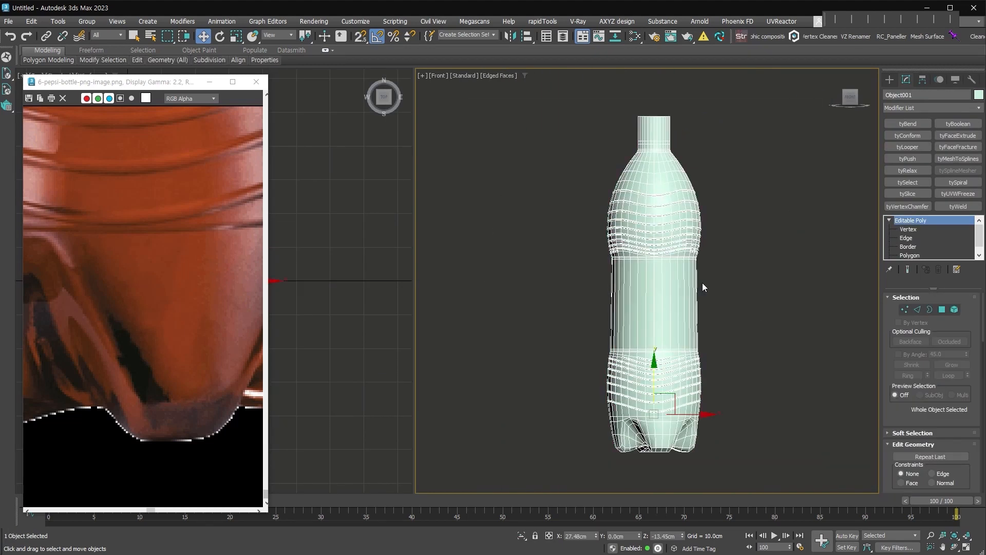
pyautogui.hotkey('ctrl', 't')
pyautogui.press('F4')
pyautogui.keyDown('alt'); pyautogui.moveTo(698, 325); pyautogui.dragTo(738, 334, button='middle'); pyautogui.keyUp('alt')
pyautogui.middleClick(152, 480)
pyautogui.scroll(-2, 152, 480)
pyautogui.scroll(3, 676, 251)
pyautogui.moveTo(676, 251); pyautogui.dragTo(696, 405, button='middle')
pyautogui.keyDown('alt'); pyautogui.moveTo(696, 405); pyautogui.dragTo(699, 419, button='middle'); pyautogui.keyUp('alt')
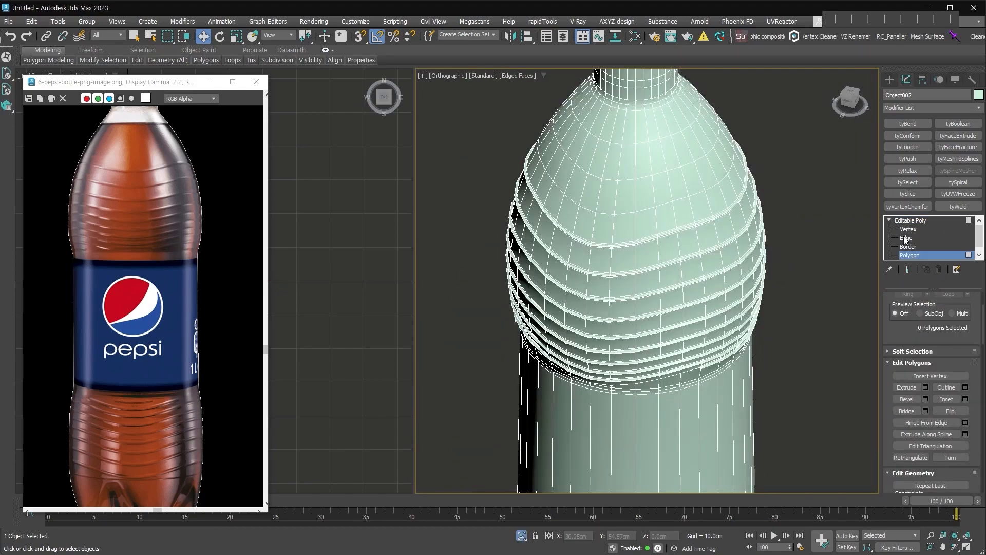
# - Examine the rib edge loops on the bottle's upper section and the point where a rib ends
pyautogui.click(906, 240)
pyautogui.scroll(10, 720, 267)
pyautogui.scroll(-3, 709, 379)
pyautogui.keyDown('alt'); pyautogui.moveTo(678, 414); pyautogui.dragTo(713, 358, button='middle'); pyautogui.keyUp('alt')
pyautogui.scroll(-8, 712, 359)
pyautogui.click(760, 339)
pyautogui.scroll(3, 766, 396)
pyautogui.scroll(3, 750, 329)
pyautogui.click(740, 280)
pyautogui.scroll(-5, 740, 278)
pyautogui.scroll(5, 709, 359)
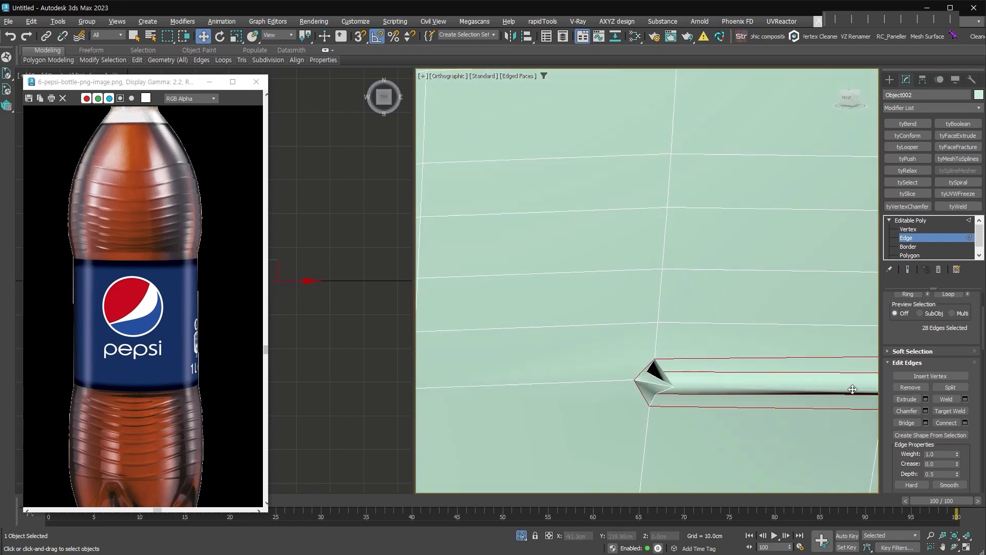
pyautogui.click(654, 359)
pyautogui.scroll(3, 655, 360)
pyautogui.scroll(4, 817, 390)
pyautogui.scroll(-8, 816, 389)
# - Select the polygon loop around the lower neck and extrude it outward into a raised ring
pyautogui.press('2')
pyautogui.moveTo(782, 398); pyautogui.dragTo(781, 267, button='middle')
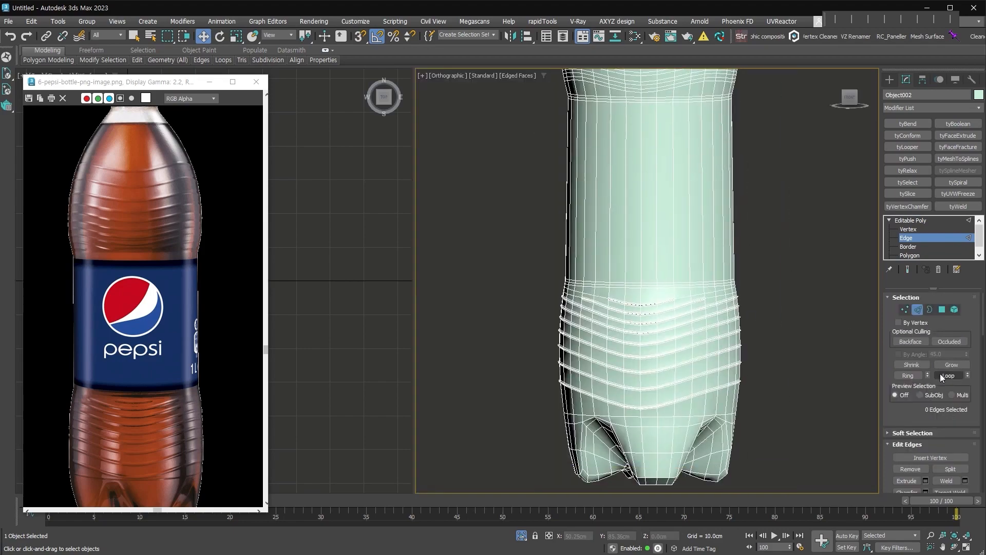
pyautogui.moveTo(695, 257); pyautogui.dragTo(695, 348, button='middle')
pyautogui.scroll(6, 747, 245)
pyautogui.click(742, 325)
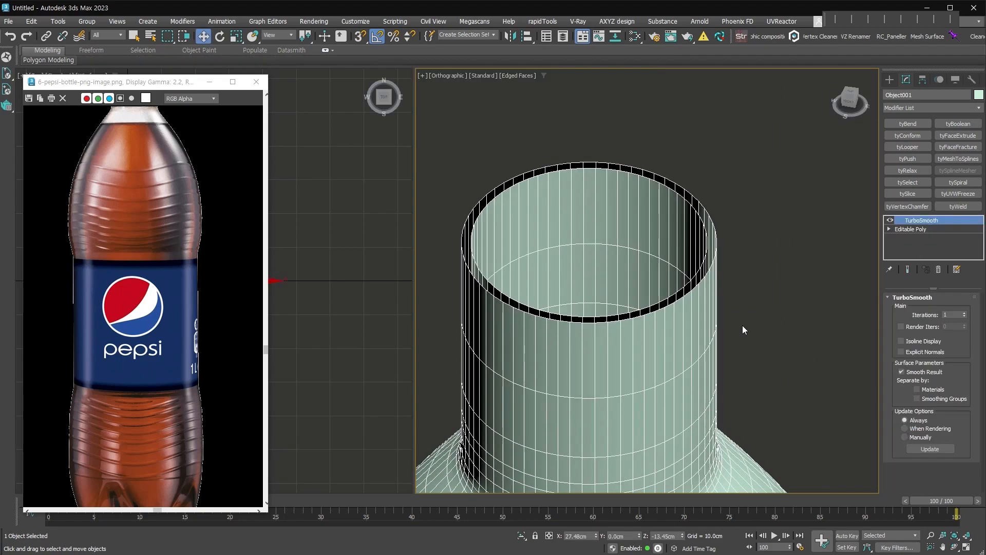
pyautogui.press('4')
pyautogui.scroll(3, 712, 238)
pyautogui.click(714, 306)
pyautogui.keyDown('shift'); pyautogui.click(731, 307); pyautogui.keyUp('shift')
pyautogui.rightClick(732, 307)
pyautogui.click(635, 355)
pyautogui.click(811, 325)
# - Chamfer the edge loops where the raised ring meets the neck to tighten the corners
pyautogui.press('2')
pyautogui.rightClick(751, 251)
pyautogui.click(655, 324)
pyautogui.click(791, 384)
pyautogui.click(916, 309)
pyautogui.click(929, 309)
pyautogui.press('r')
pyautogui.keyDown('shift'); pyautogui.moveTo(735, 349); pyautogui.dragTo(734, 442); pyautogui.keyUp('shift')
# - Check the neck ring's polygons and supporting edge loops up close with edges displayed
pyautogui.press('4')
pyautogui.keyDown('alt'); pyautogui.moveTo(674, 256); pyautogui.dragTo(674, 378, button='middle'); pyautogui.keyUp('alt')
pyautogui.press('F4')
pyautogui.scroll(-4, 711, 386)
pyautogui.click(949, 400)
pyautogui.click(948, 400)
pyautogui.scroll(-5, 695, 220)
pyautogui.click(953, 230)
pyautogui.press('2')
pyautogui.press('F4')
pyautogui.scroll(5, 707, 247)
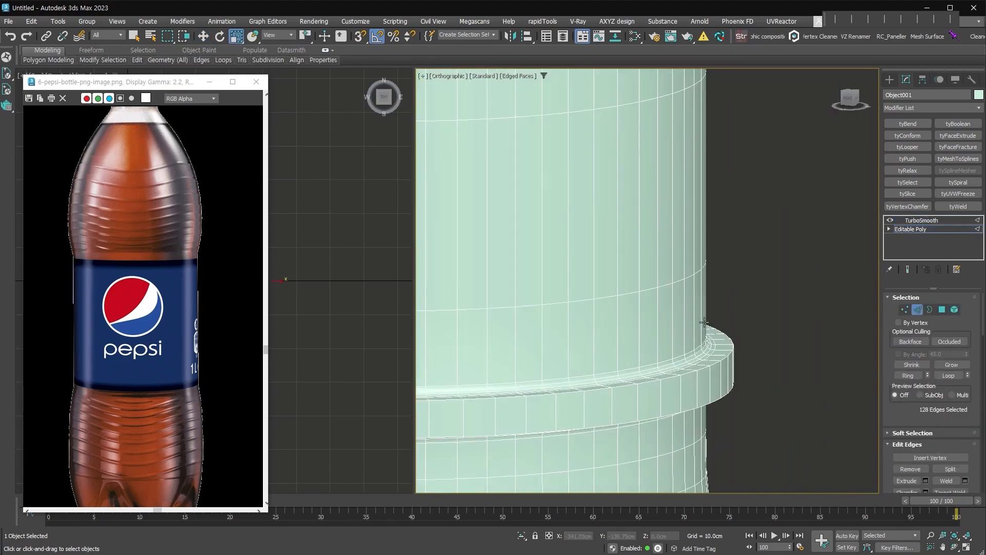
# - Return to the TurboSmooth result, inspect the smoothed bottle from base to neck without edges, and clear the selection
pyautogui.click(922, 220)
pyautogui.scroll(-8, 850, 356)
pyautogui.hotkey('alt', 'z')
pyautogui.scroll(-1, 711, 410)
pyautogui.keyDown('alt'); pyautogui.moveTo(711, 410); pyautogui.dragTo(545, 310, button='middle'); pyautogui.keyUp('alt')
pyautogui.scroll(2, 677, 430)
pyautogui.moveTo(677, 431); pyautogui.dragTo(681, 307, button='middle')
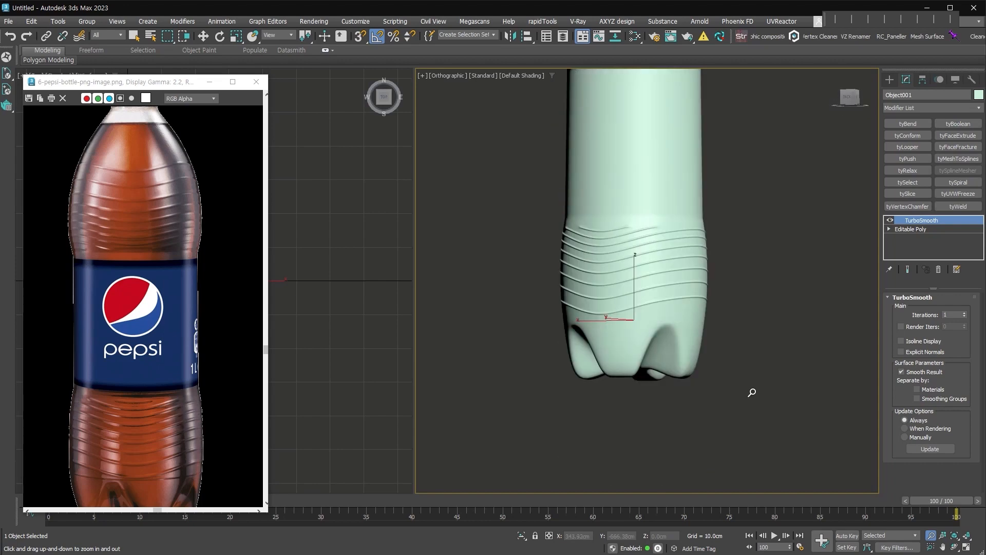
pyautogui.press('z')
pyautogui.keyDown('alt'); pyautogui.moveTo(752, 393); pyautogui.dragTo(677, 406, button='middle'); pyautogui.keyUp('alt')
pyautogui.rightClick(754, 293)
pyautogui.click(754, 293)
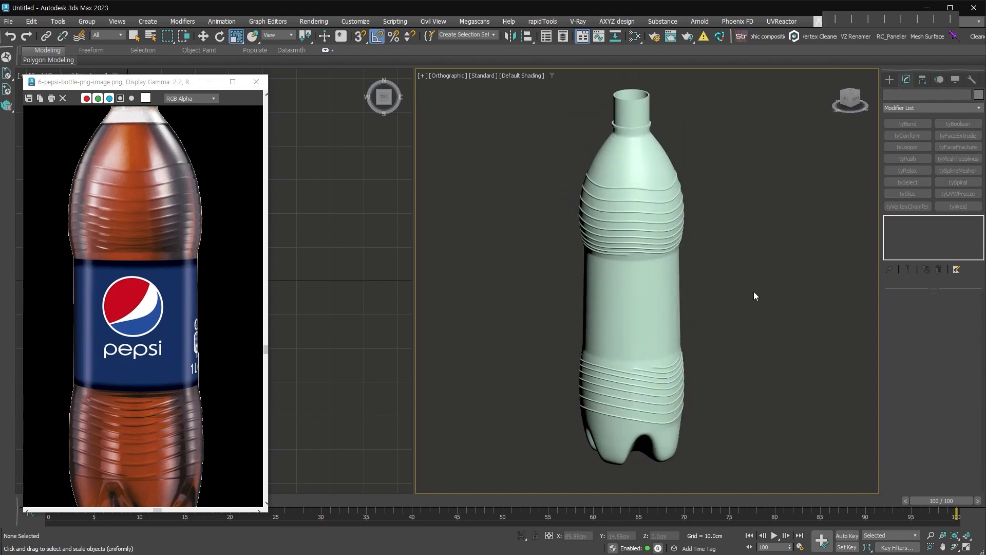